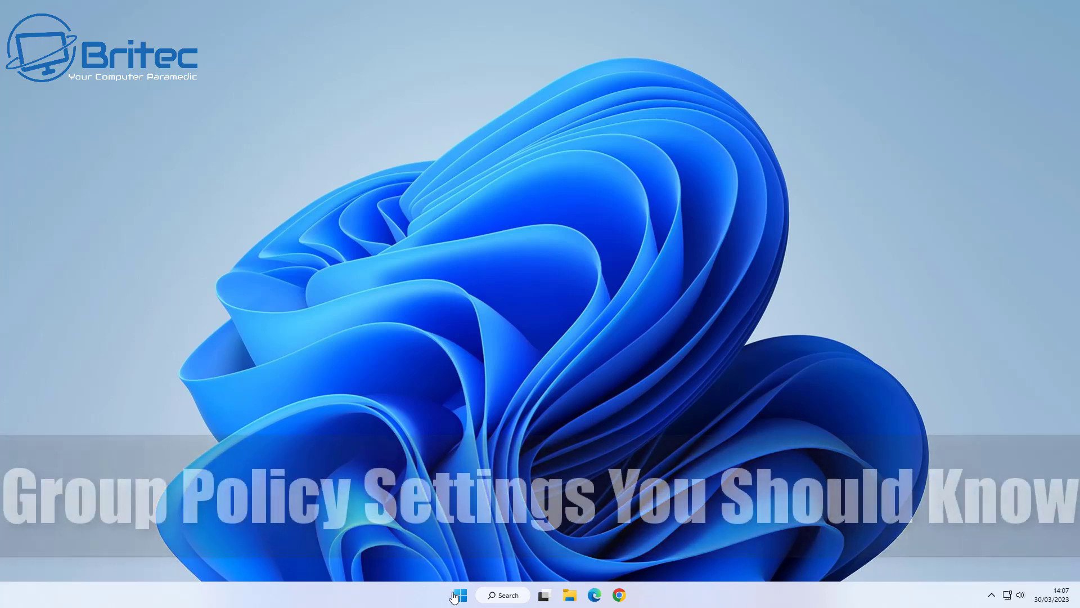
- Search for cmd and open Command Prompt as administrator
{"action": "left_click", "coordinate": [460, 595]}
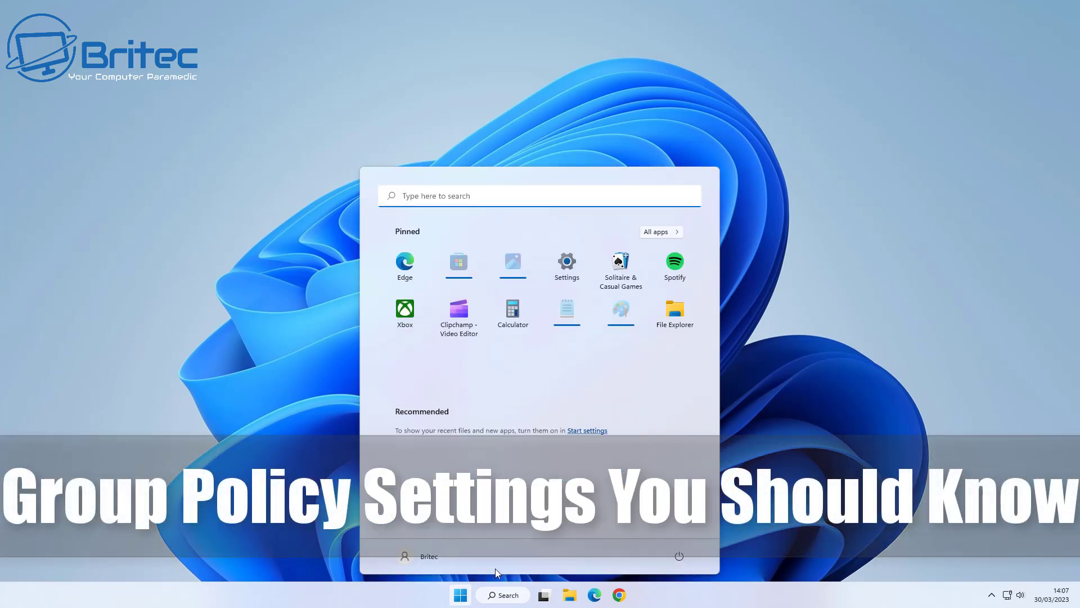
{"action": "type", "text": "cmd"}
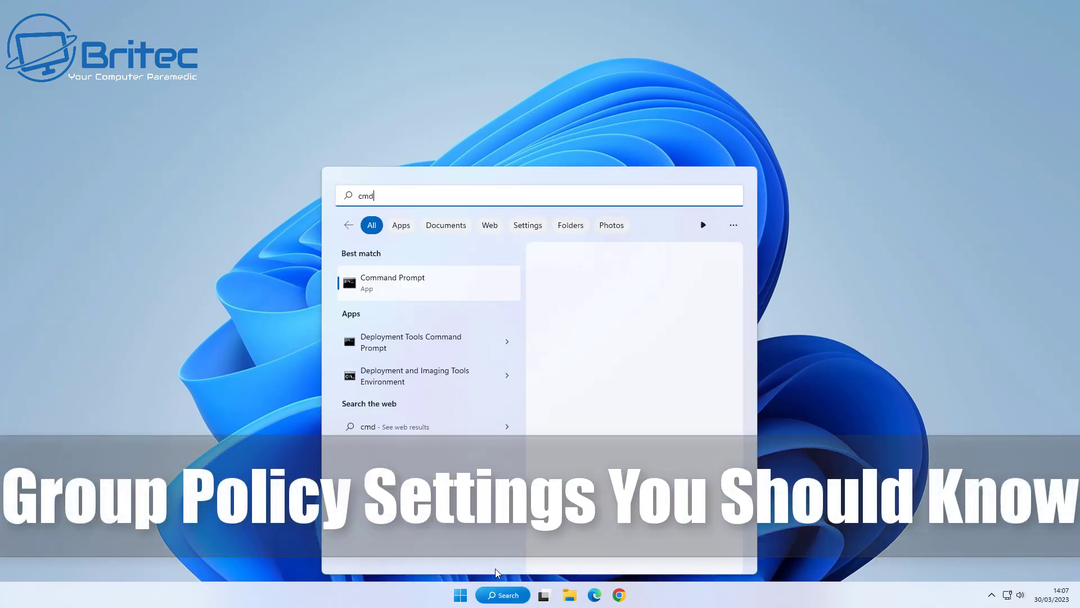
{"action": "key", "text": "ctrl+shift+Return"}
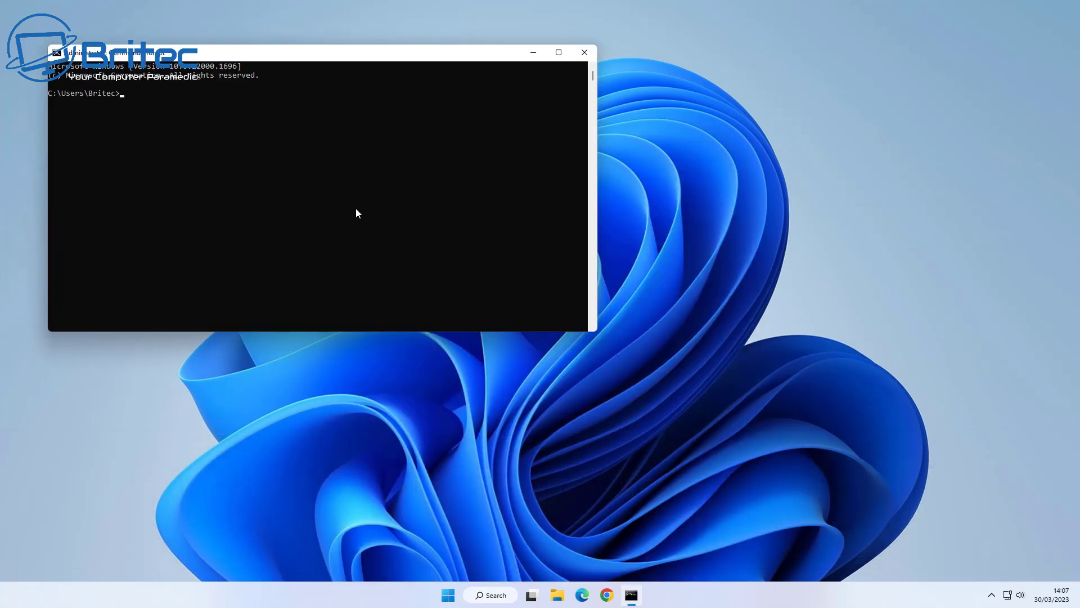
- Search for regedit and open the Registry Editor
{"action": "left_click", "coordinate": [448, 595]}
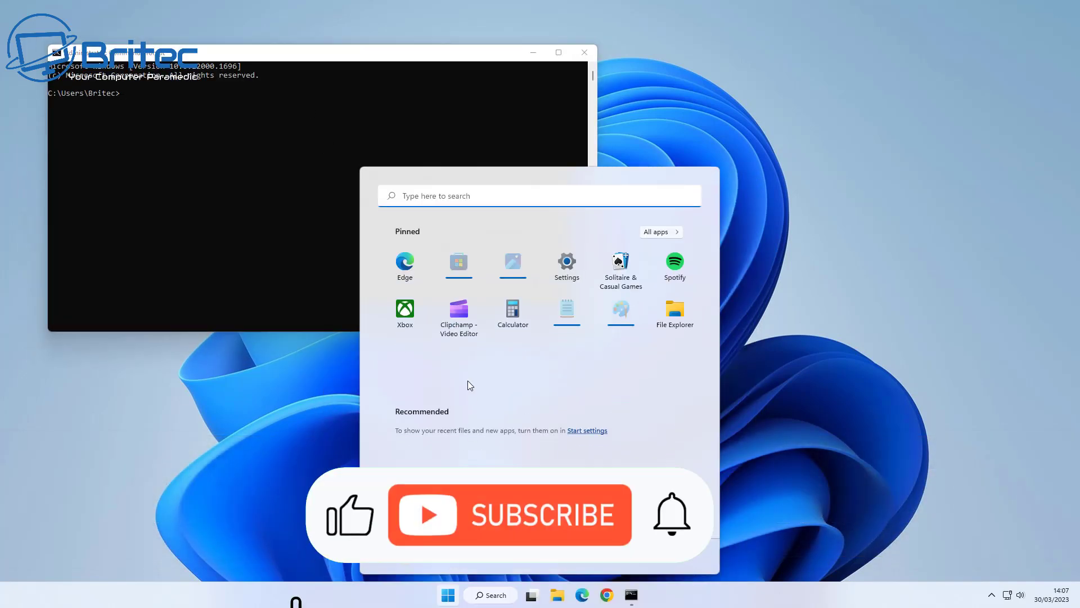
{"action": "type", "text": "reg"}
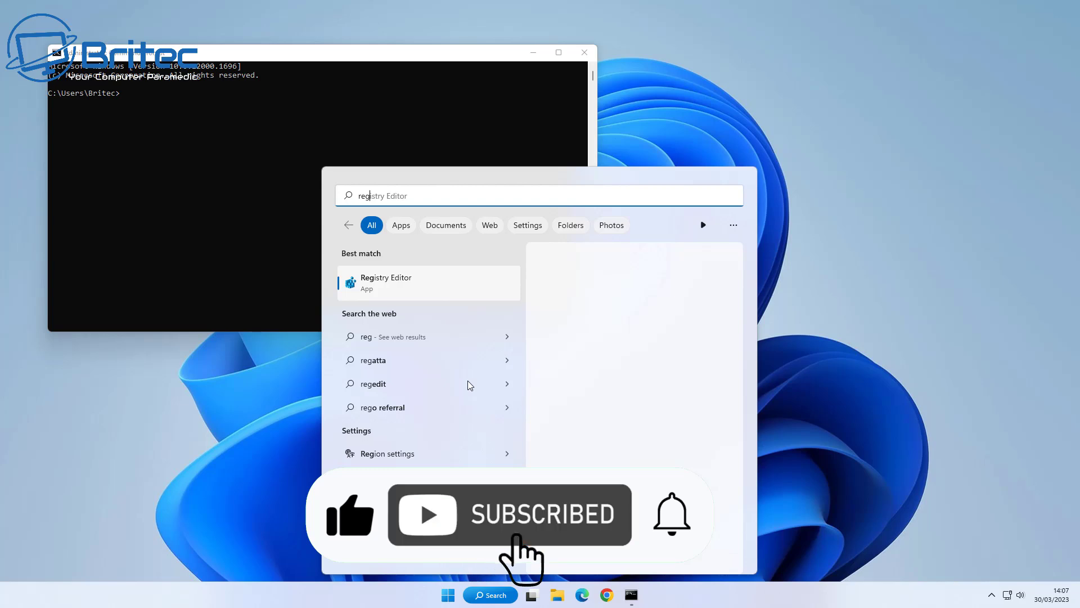
{"action": "type", "text": "edit"}
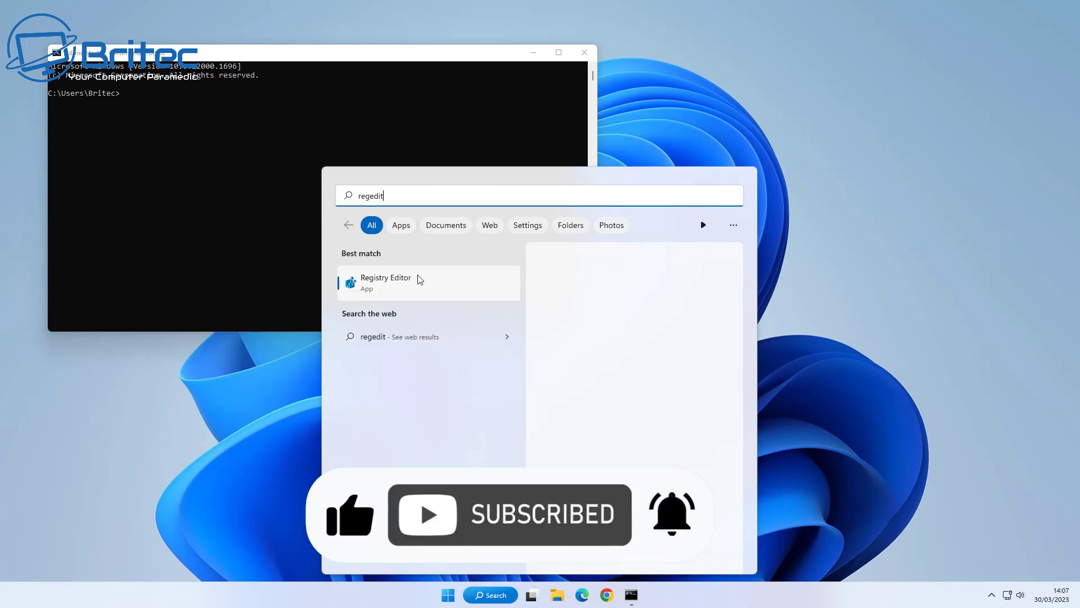
{"action": "left_click", "coordinate": [418, 275]}
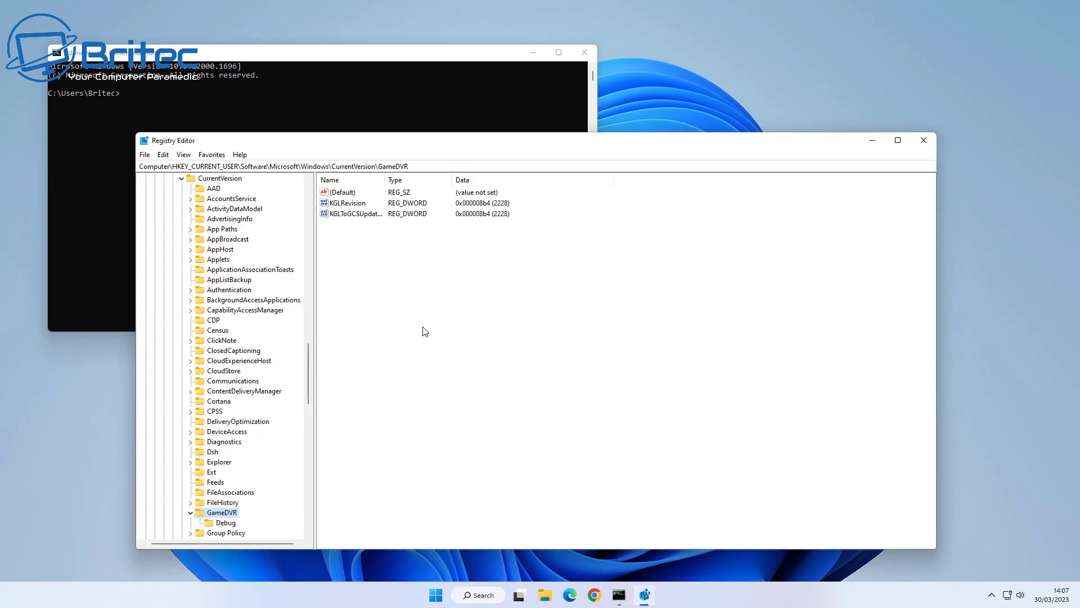
- Search for the Control Panel and open it
{"action": "left_click", "coordinate": [439, 600]}
{"action": "type", "text": "control"}
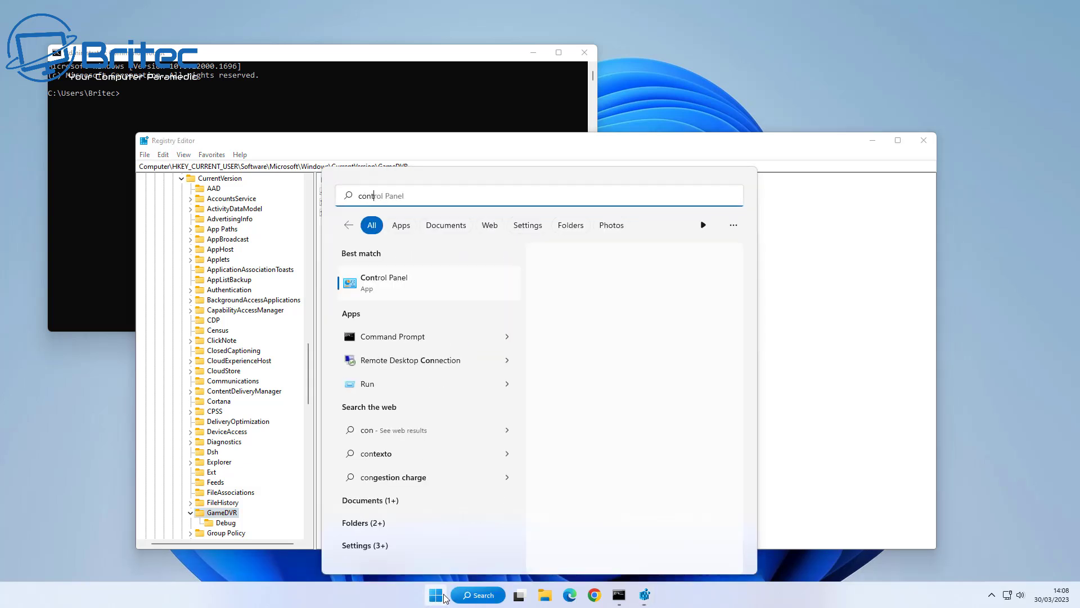
{"action": "left_click", "coordinate": [401, 287]}
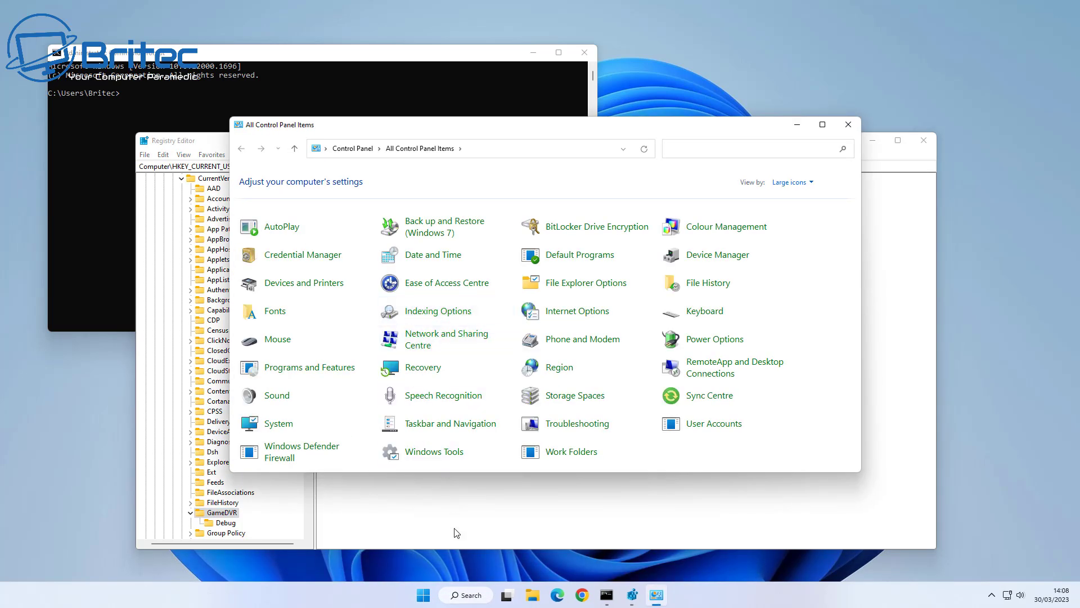
- Open File Explorer and show the contents of Local Disk (C:) under This PC
{"action": "left_click", "coordinate": [533, 596]}
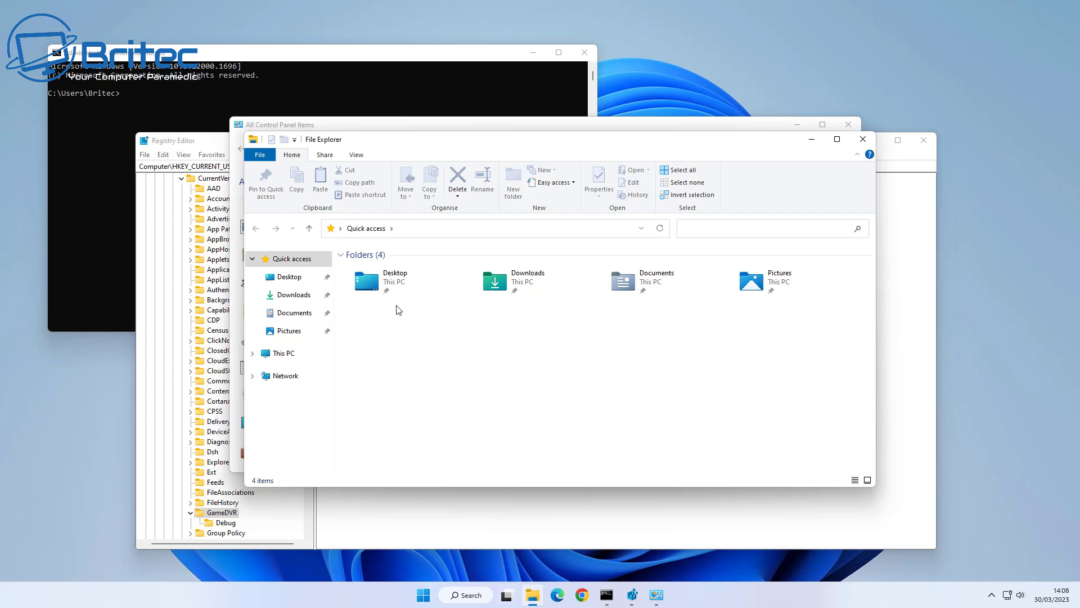
{"action": "left_click", "coordinate": [281, 353]}
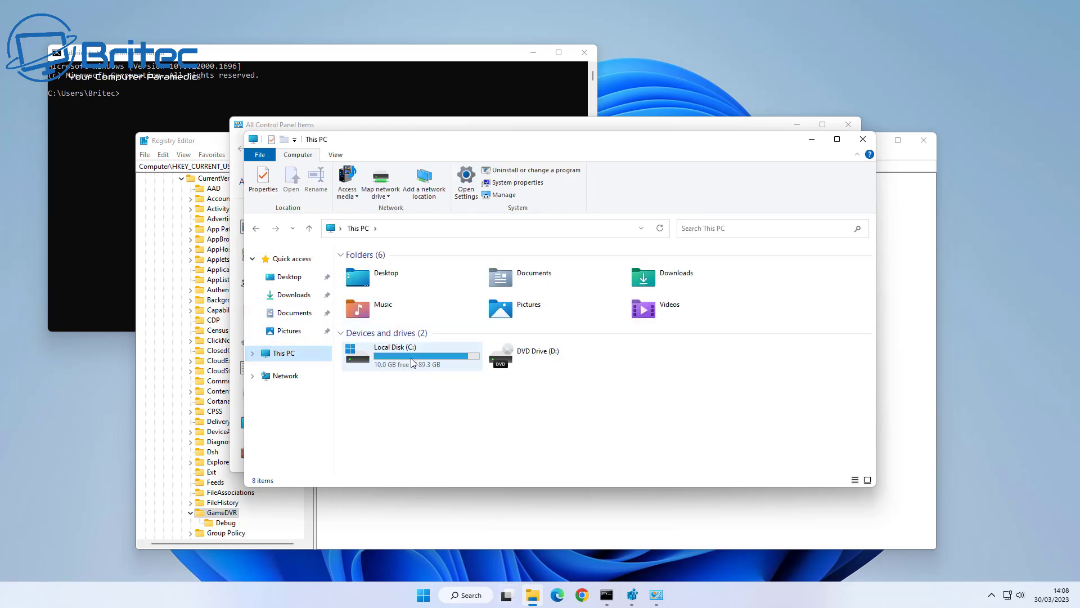
{"action": "double_click", "coordinate": [414, 360]}
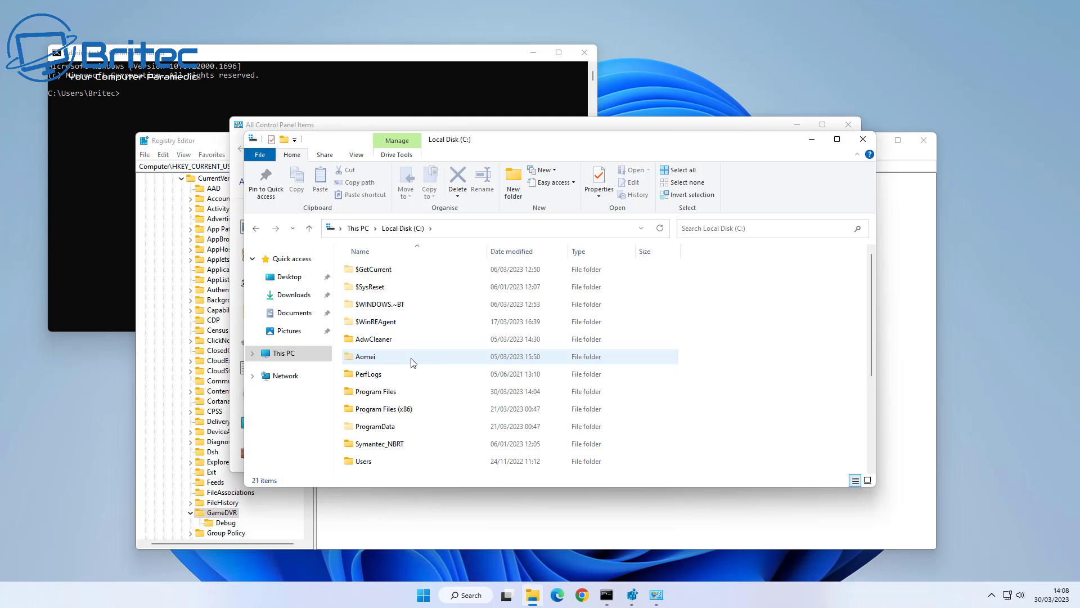
- Close the File Explorer, Control Panel, Registry Editor and Command Prompt windows
{"action": "left_click", "coordinate": [862, 140]}
{"action": "left_click", "coordinate": [923, 140]}
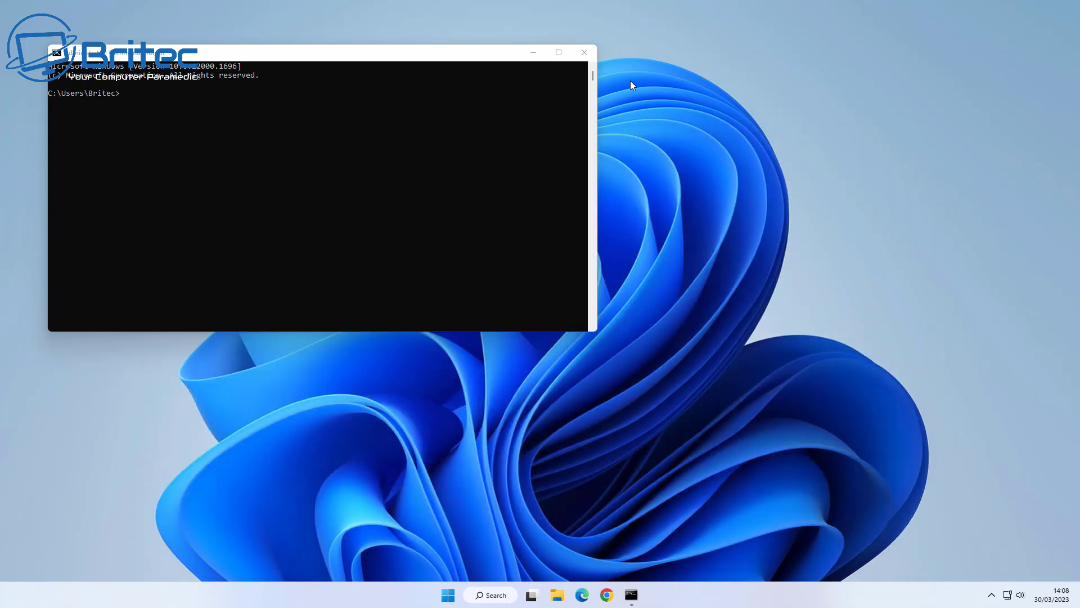
{"action": "left_click", "coordinate": [585, 53]}
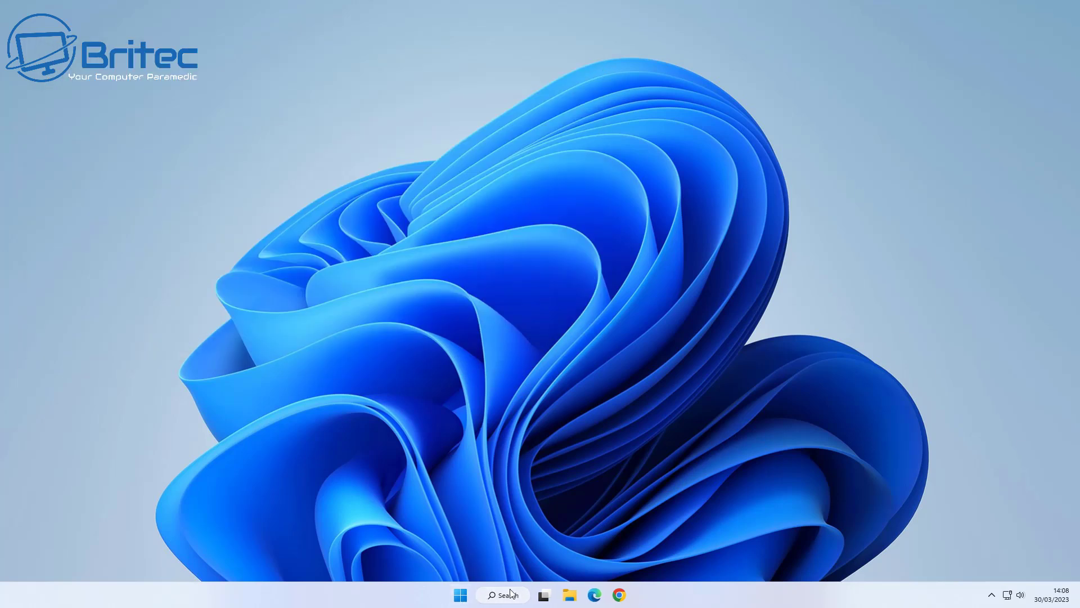
- Search for group and open the Local Group Policy Editor through Edit group policy
{"action": "left_click", "coordinate": [460, 595]}
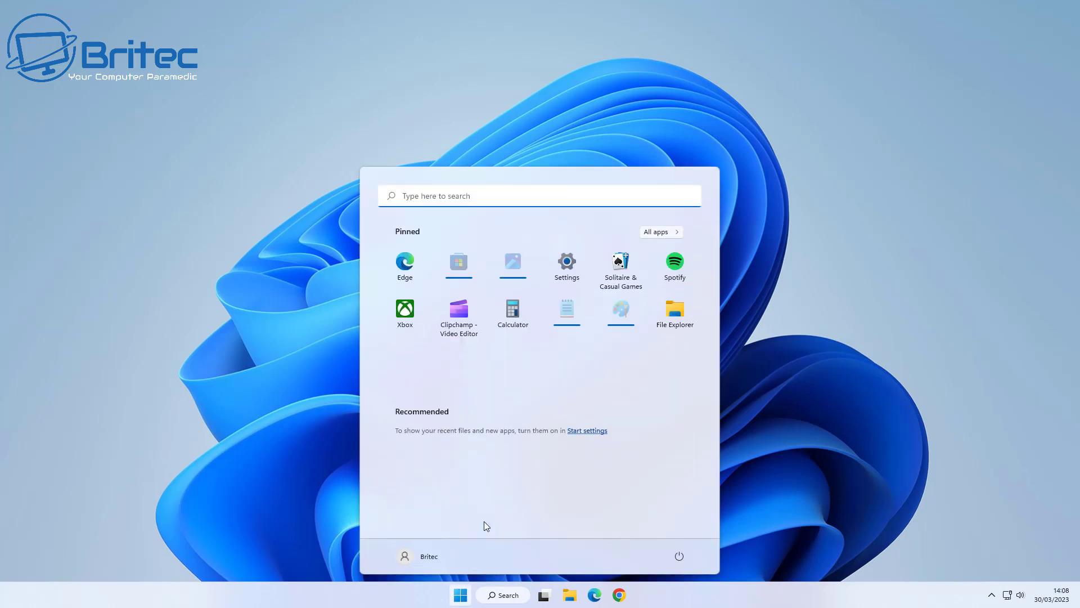
{"action": "type", "text": "gro"}
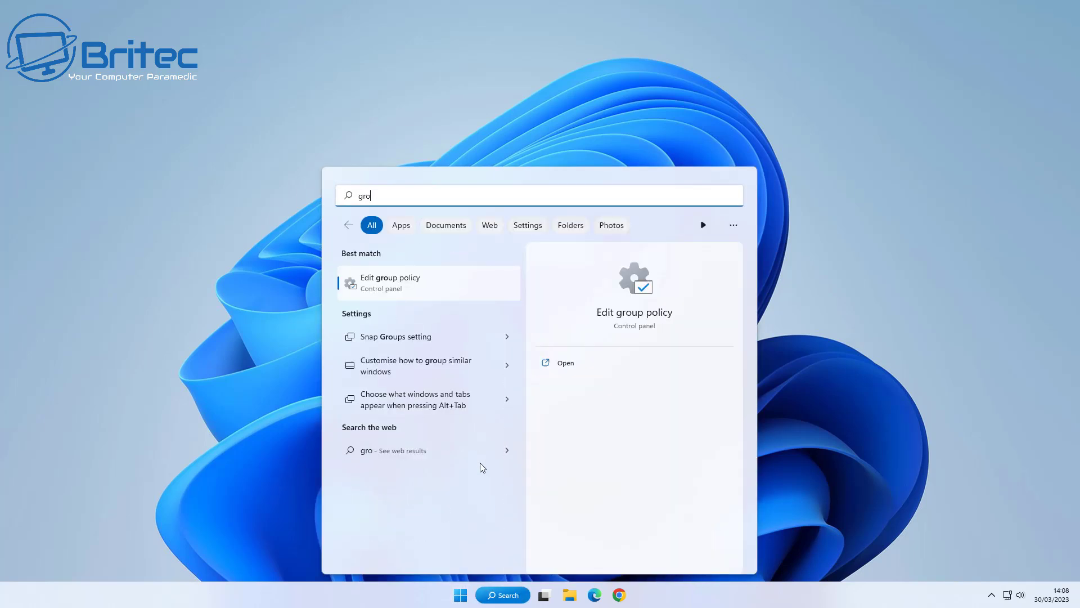
{"action": "type", "text": "up"}
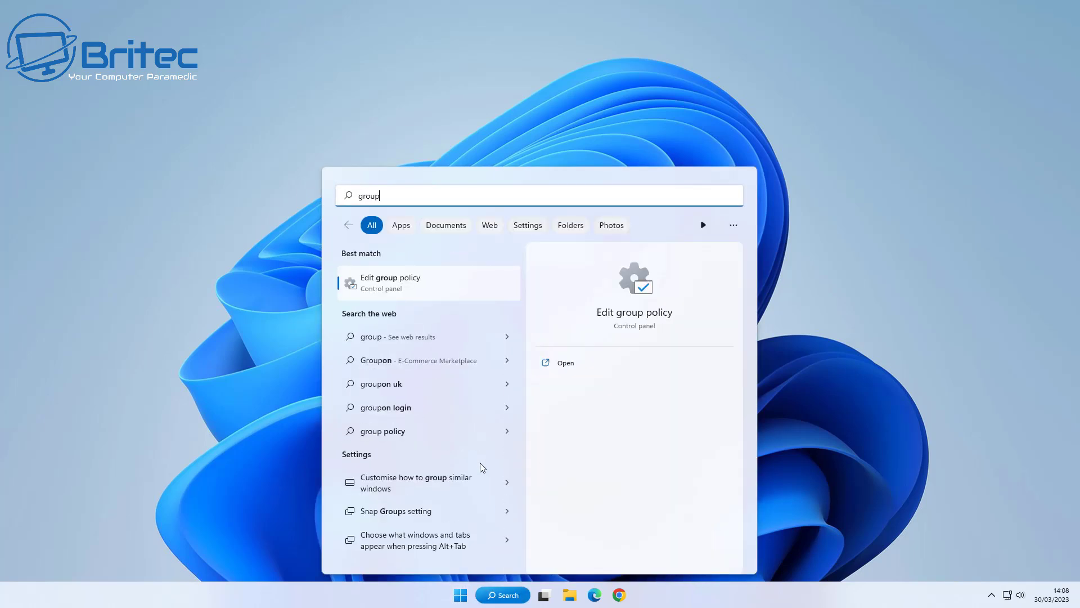
{"action": "left_click", "coordinate": [404, 286]}
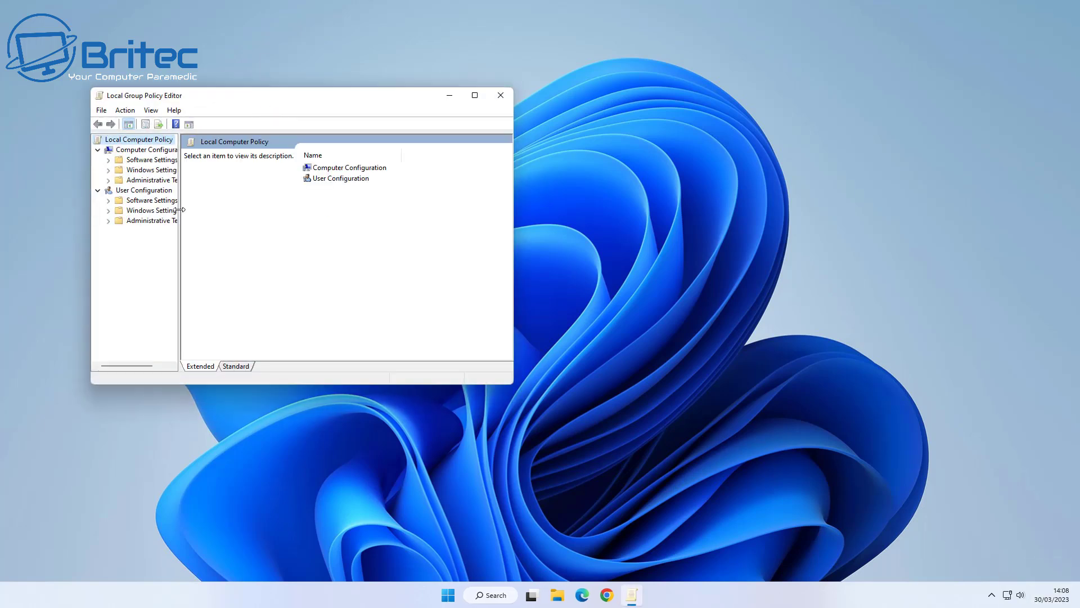
- Widen the policy tree so its names are fully readable, and enlarge and reposition the Local Group Policy Editor window
{"action": "left_click_drag", "start_coordinate": [178, 209], "coordinate": [318, 216]}
{"action": "left_click_drag", "start_coordinate": [508, 386], "coordinate": [991, 540]}
{"action": "left_click_drag", "start_coordinate": [470, 99], "coordinate": [472, 76]}
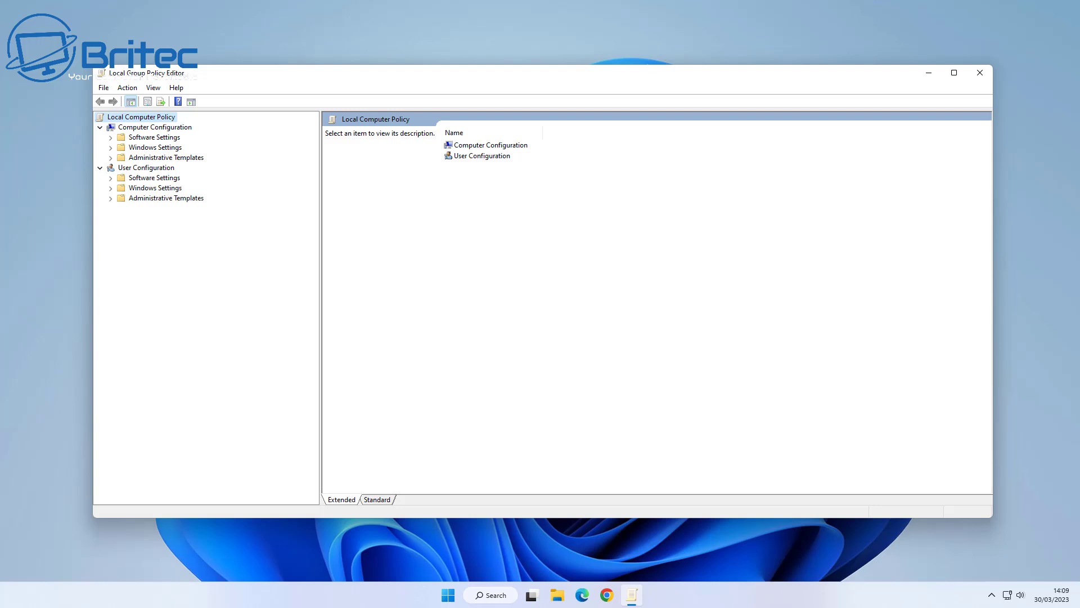
- Compare the contents of the Computer Configuration and User Configuration nodes in the policy tree
{"action": "left_click", "coordinate": [139, 128]}
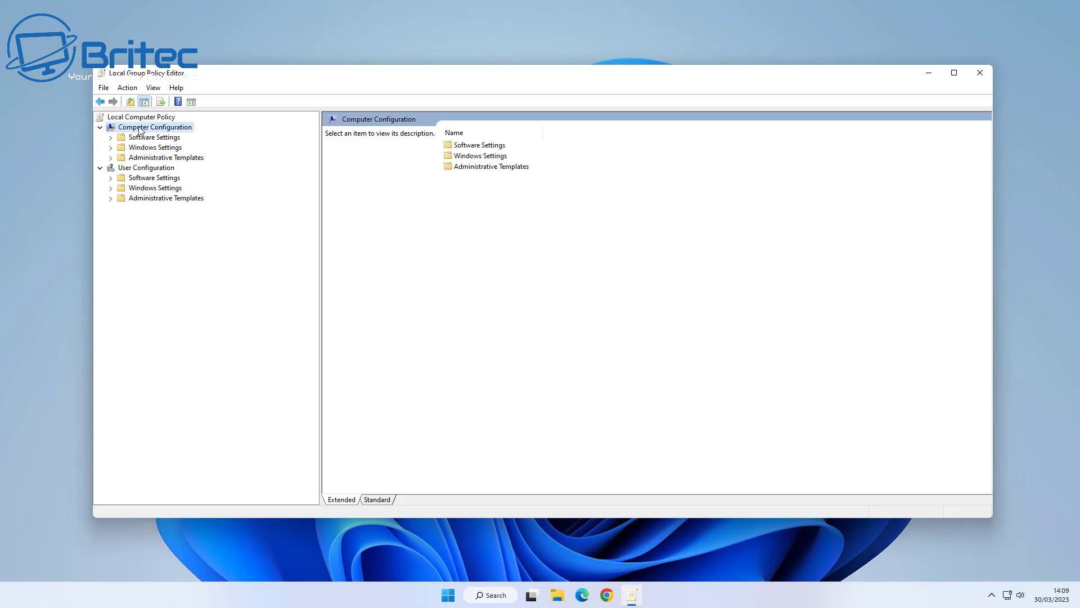
{"action": "left_click", "coordinate": [139, 168]}
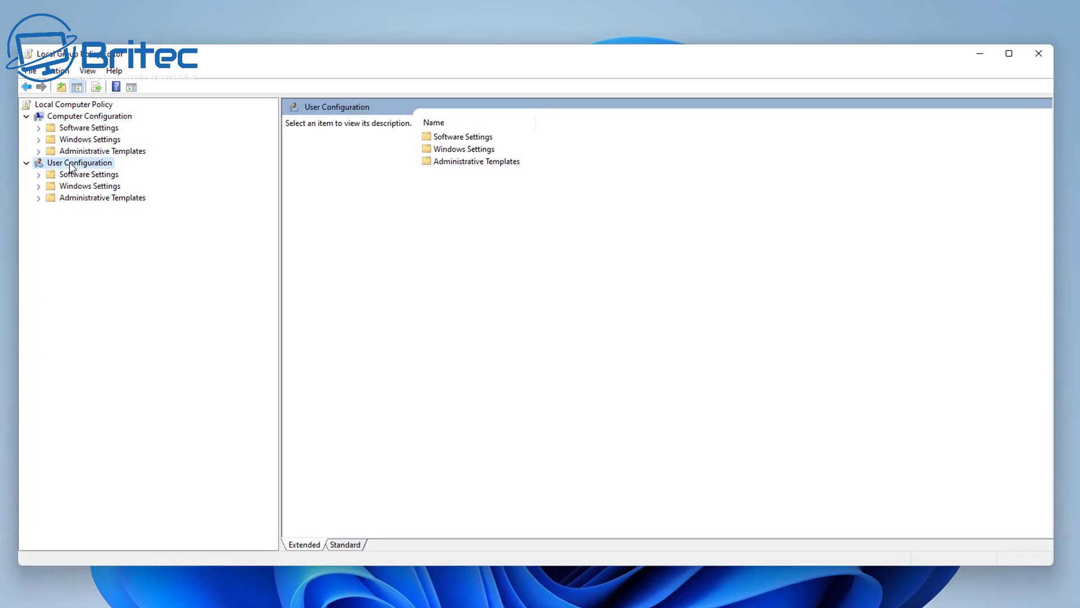
{"action": "left_click", "coordinate": [77, 118]}
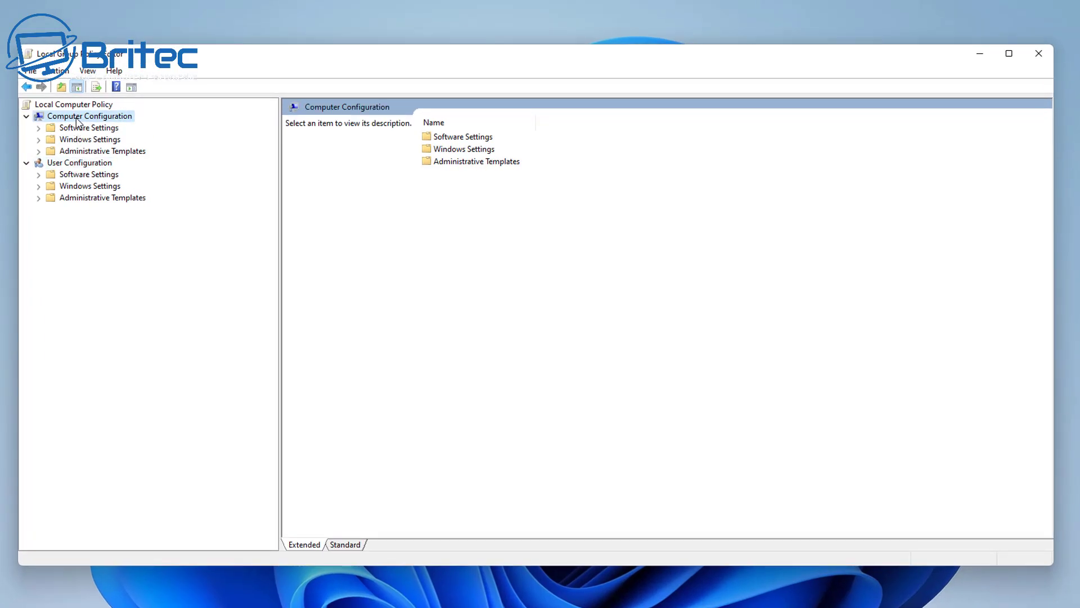
{"action": "left_click", "coordinate": [68, 164]}
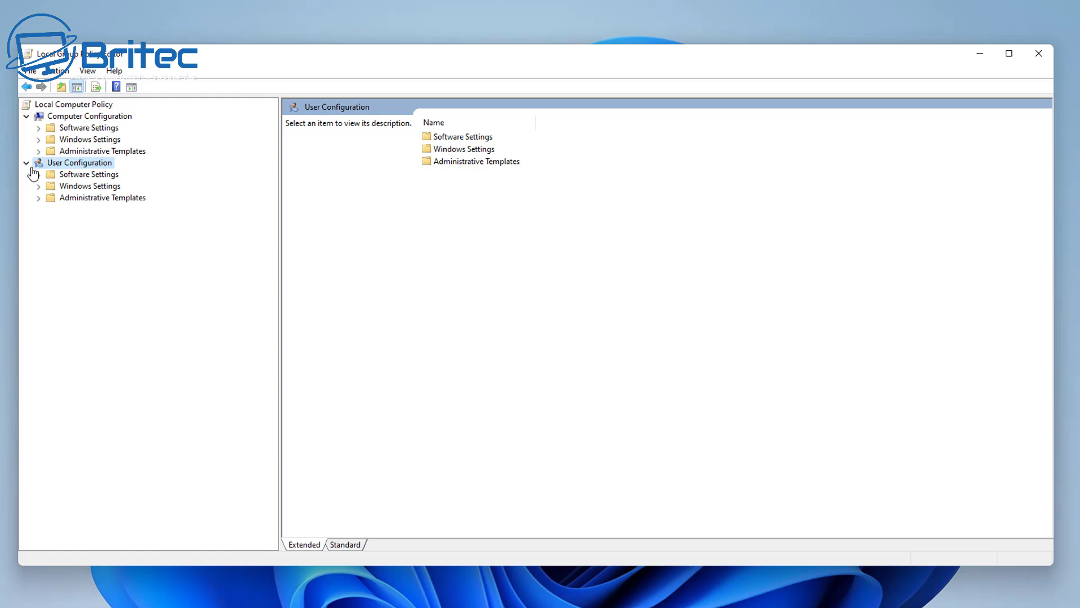
- Show the Control Panel policies in User Configuration's Administrative Templates and read the description of Hide specified Control Panel items
{"action": "left_click", "coordinate": [38, 198]}
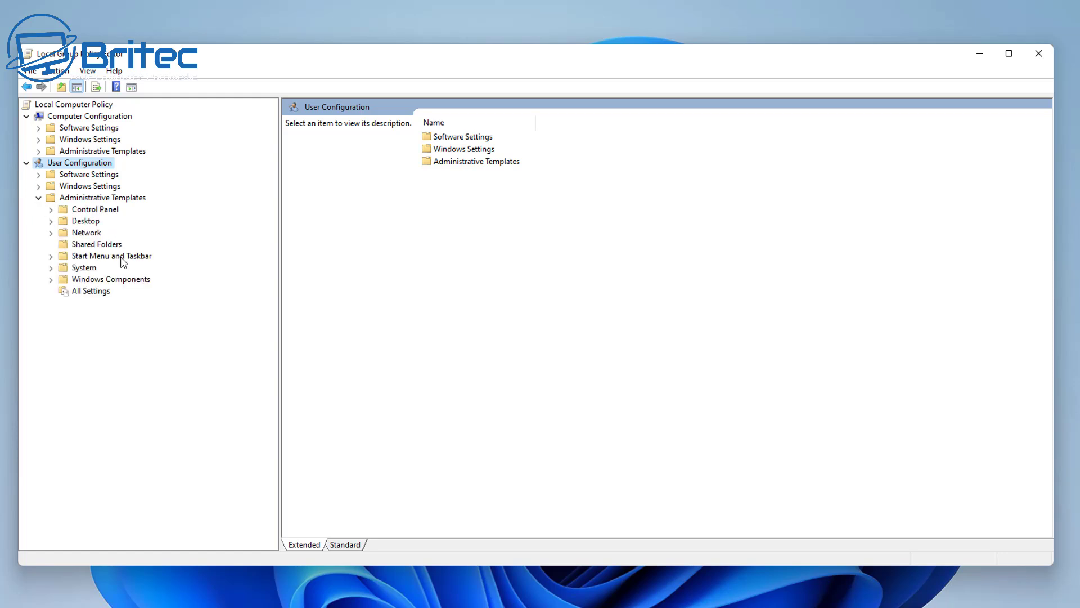
{"action": "left_click", "coordinate": [99, 210]}
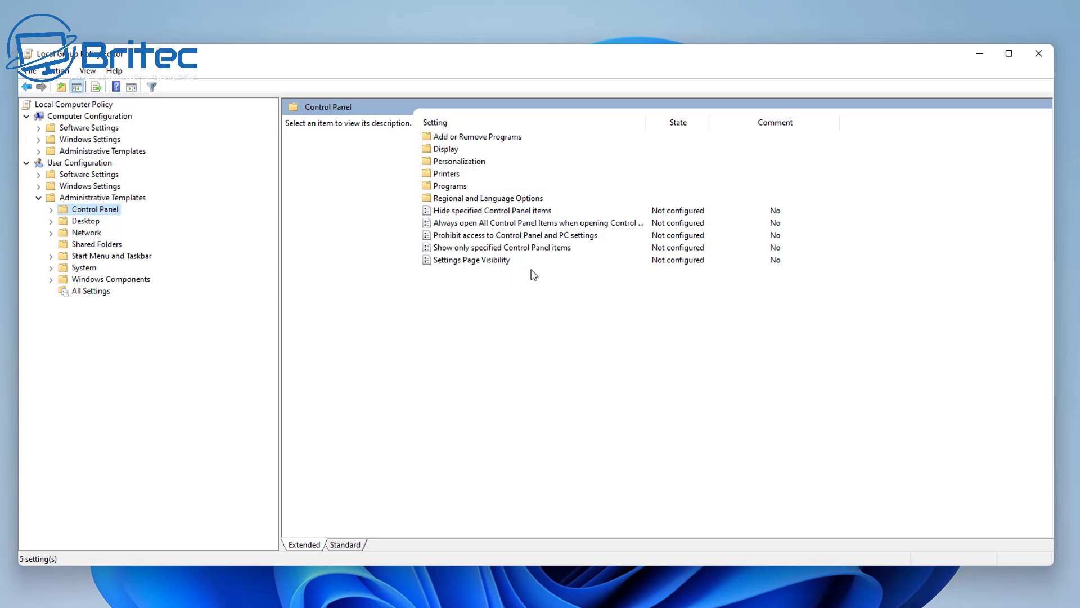
{"action": "left_click", "coordinate": [479, 212]}
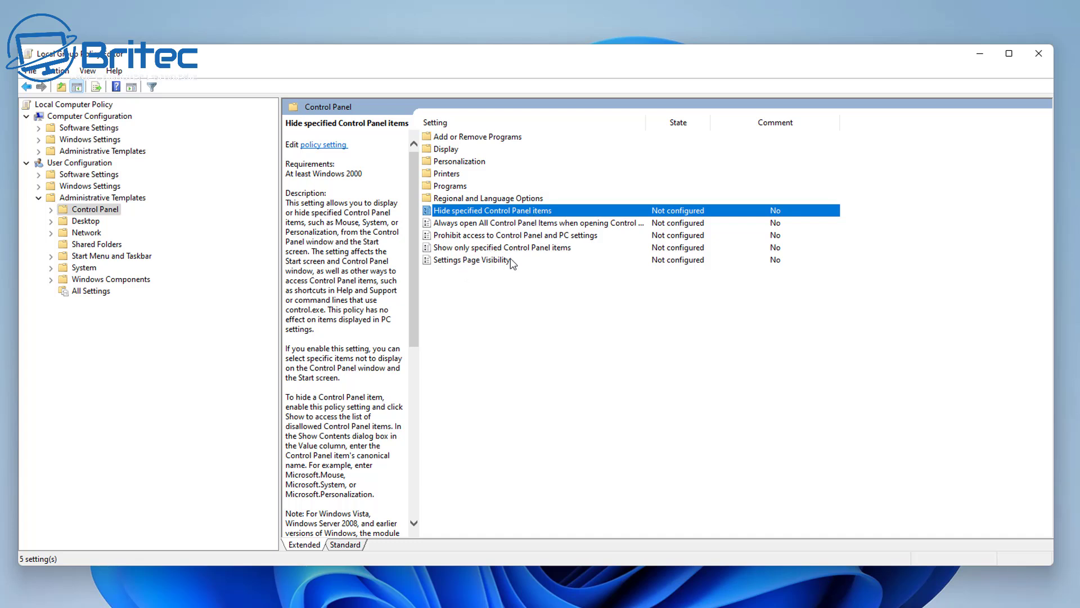
- Set the Prohibit access to Control Panel and PC settings policy to Enabled and apply it
{"action": "left_click", "coordinate": [473, 236]}
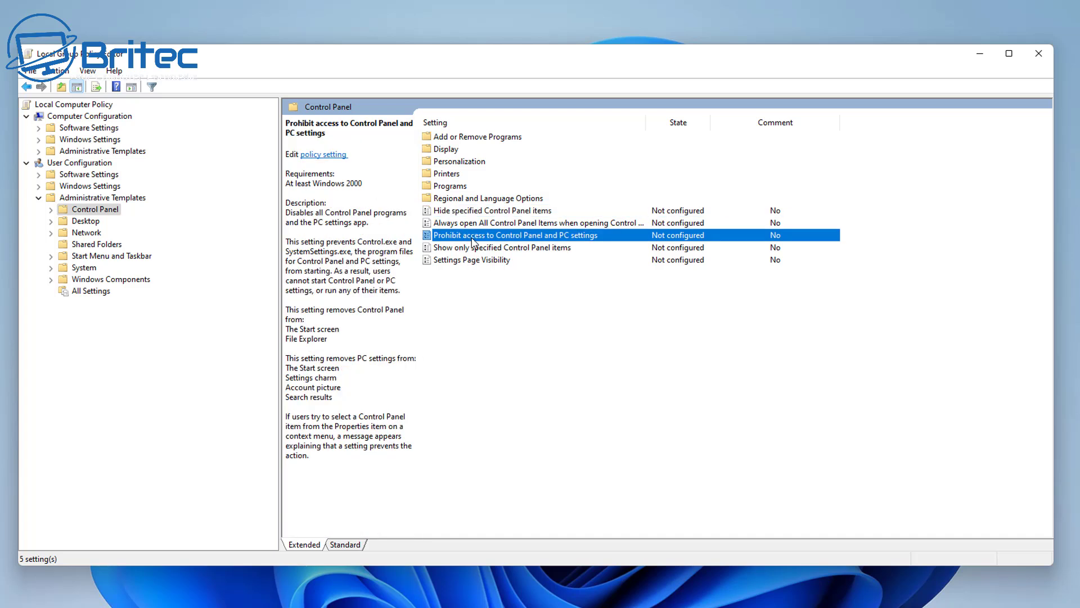
{"action": "double_click", "coordinate": [535, 242]}
{"action": "left_click_drag", "start_coordinate": [317, 110], "coordinate": [547, 117]}
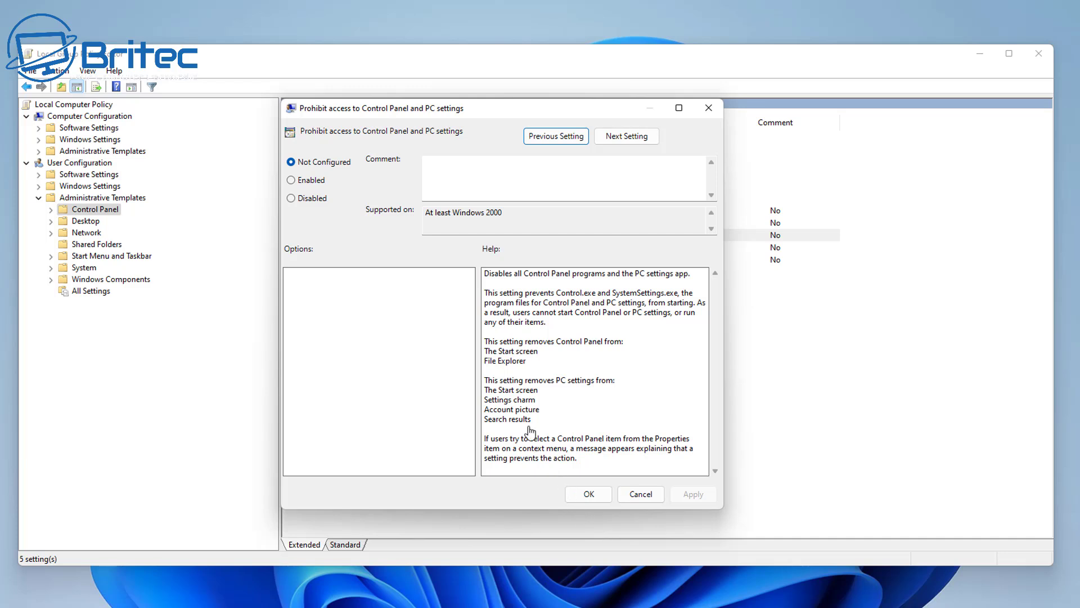
{"action": "left_click", "coordinate": [292, 181]}
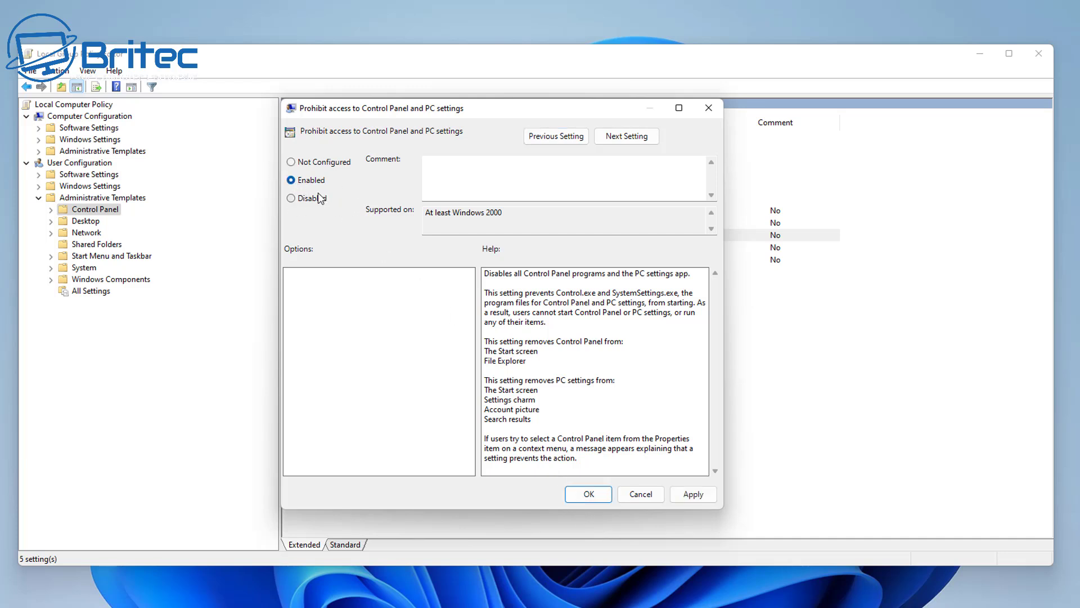
{"action": "left_click", "coordinate": [687, 496]}
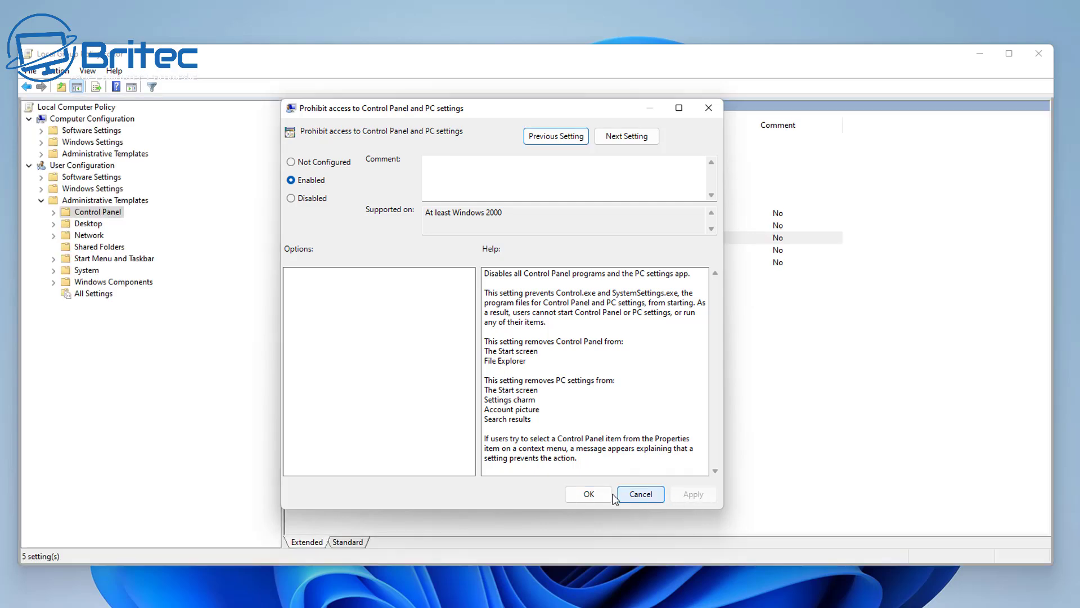
{"action": "left_click", "coordinate": [589, 494]}
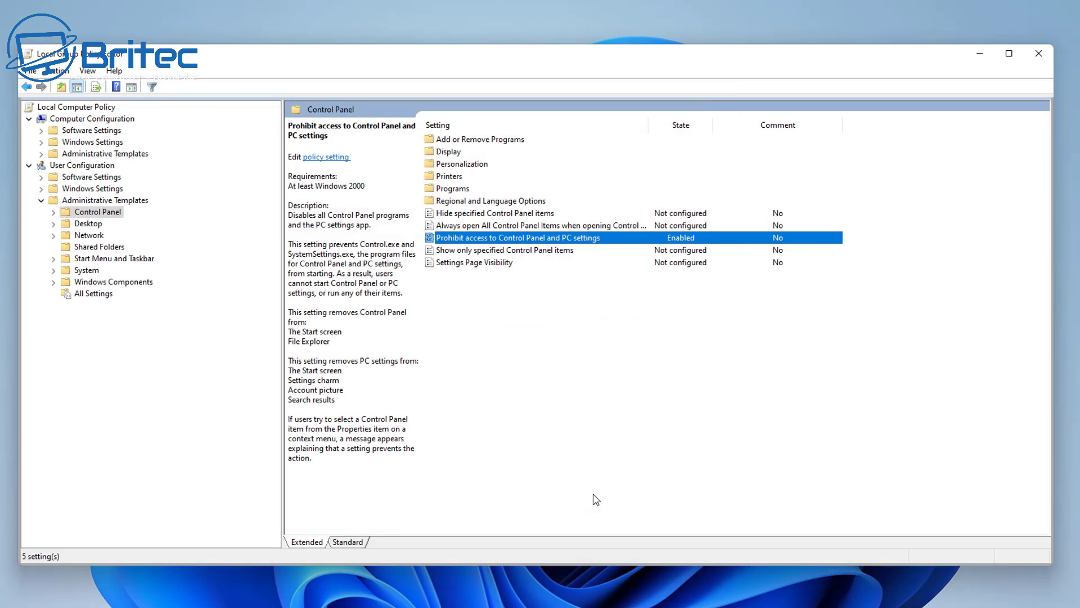
- Review the hide and prohibit Control Panel policies, and collapse User Configuration's Administrative Templates to return to Computer Configuration
{"action": "left_click", "coordinate": [491, 216]}
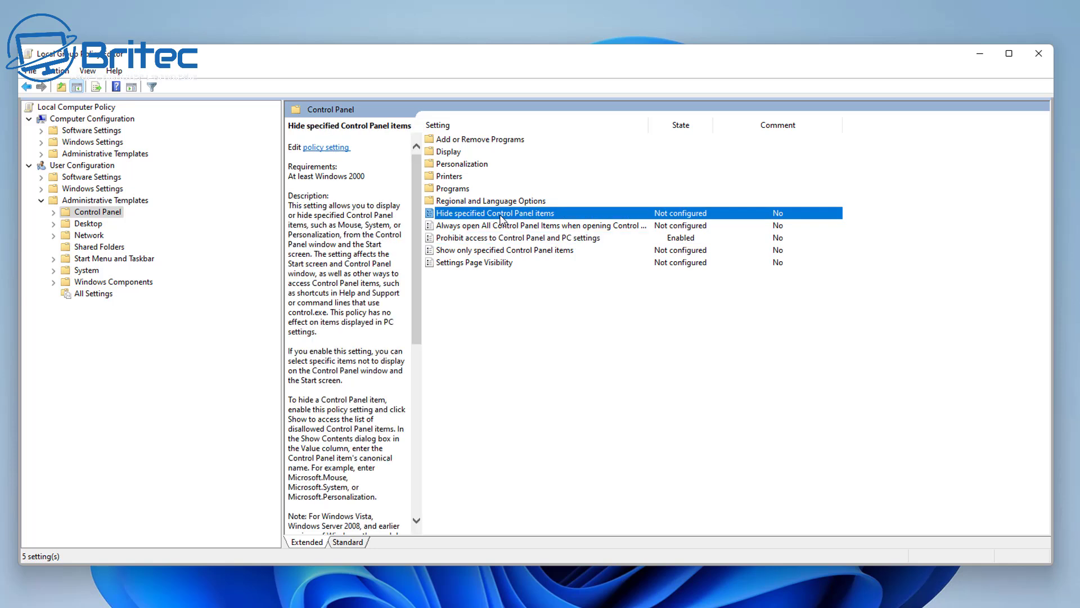
{"action": "left_click", "coordinate": [472, 241]}
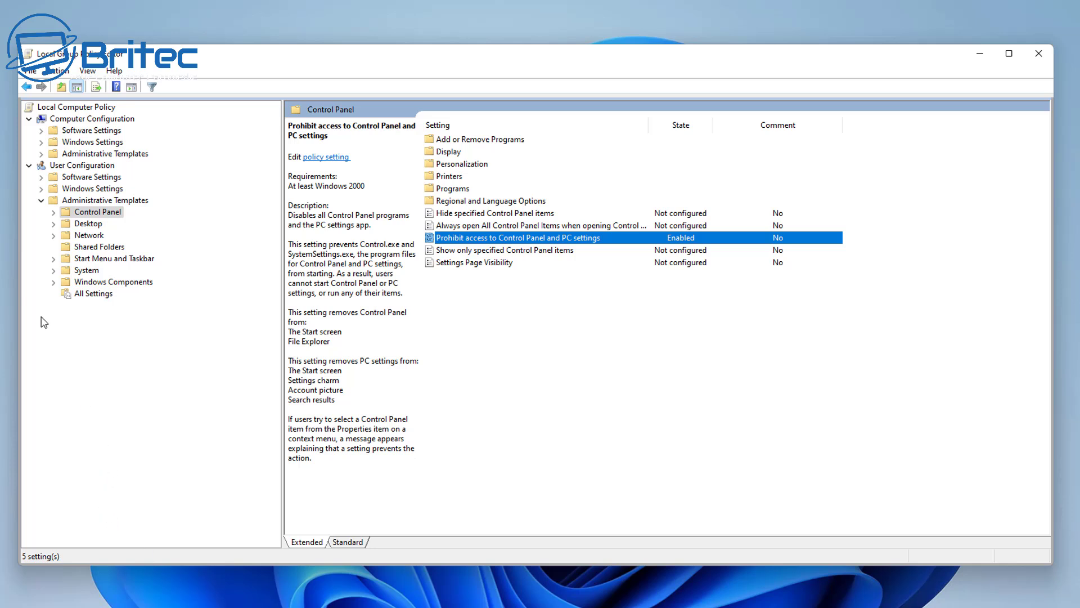
{"action": "left_click", "coordinate": [41, 201]}
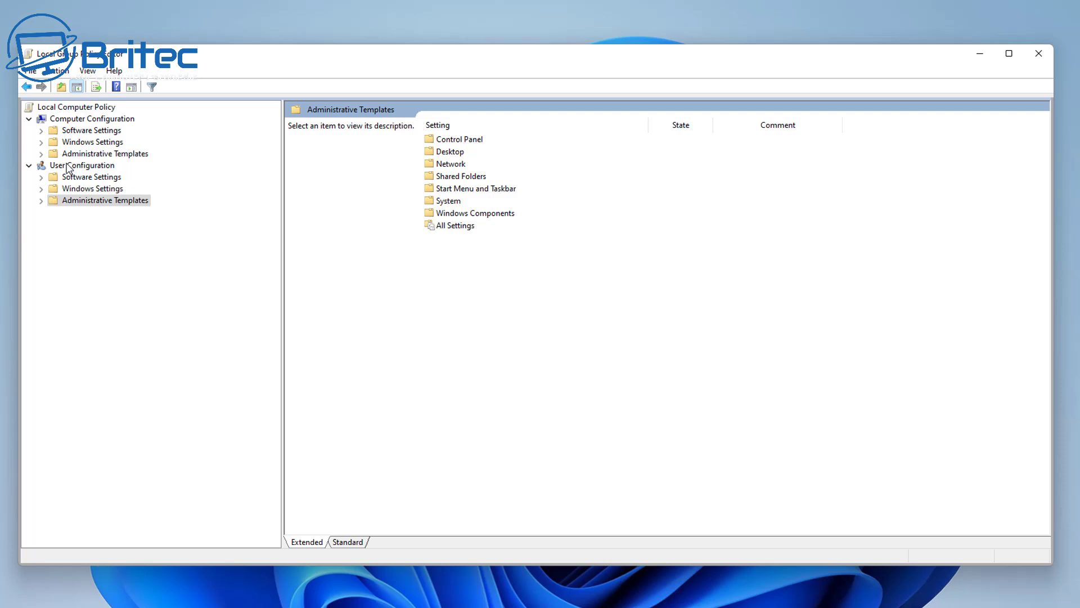
{"action": "left_click", "coordinate": [84, 119]}
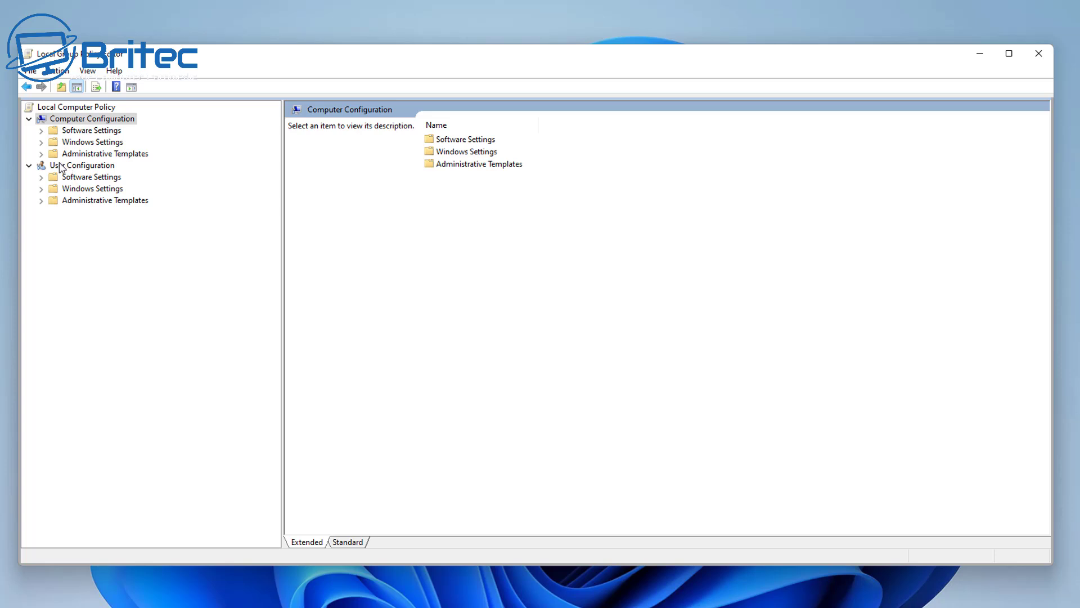
- Show the Security Options policies under Local Policies in Computer Configuration's Windows security settings
{"action": "left_click", "coordinate": [47, 145]}
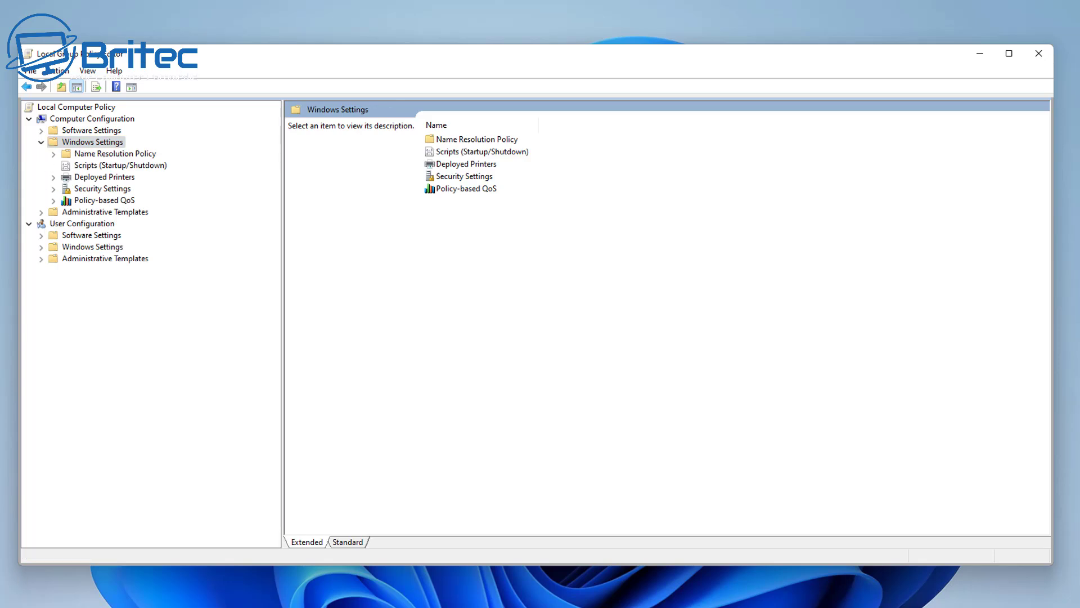
{"action": "left_click", "coordinate": [97, 193]}
{"action": "left_click", "coordinate": [54, 190]}
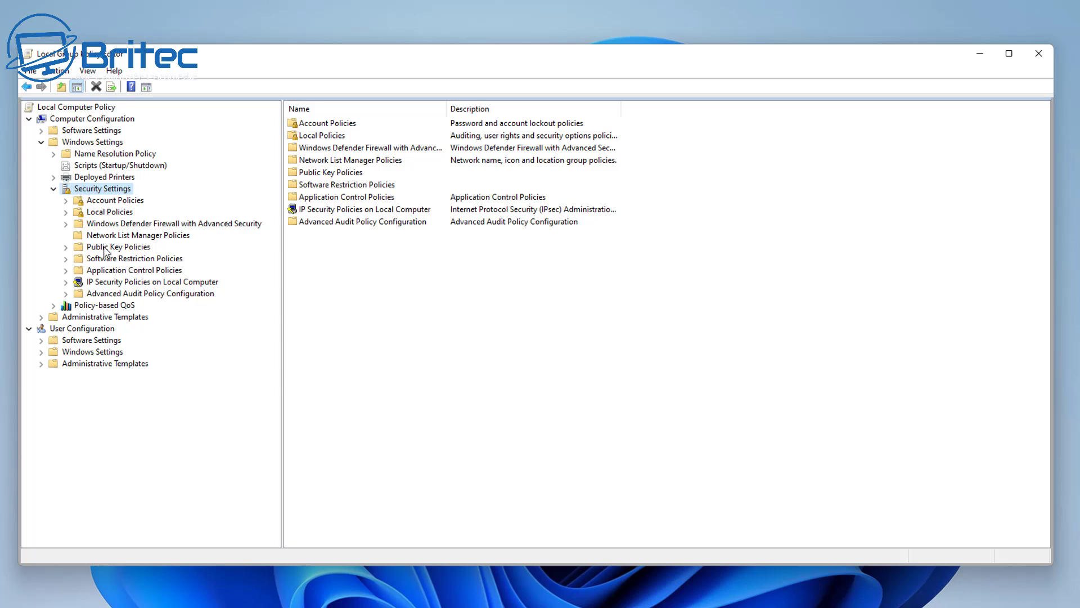
{"action": "left_click", "coordinate": [104, 212]}
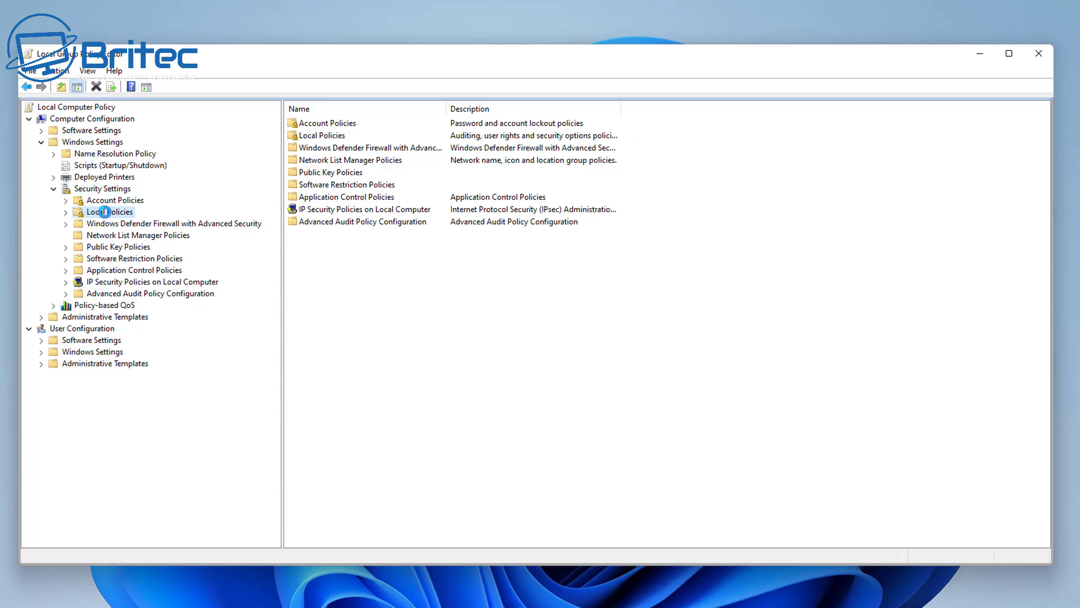
{"action": "left_click", "coordinate": [65, 213]}
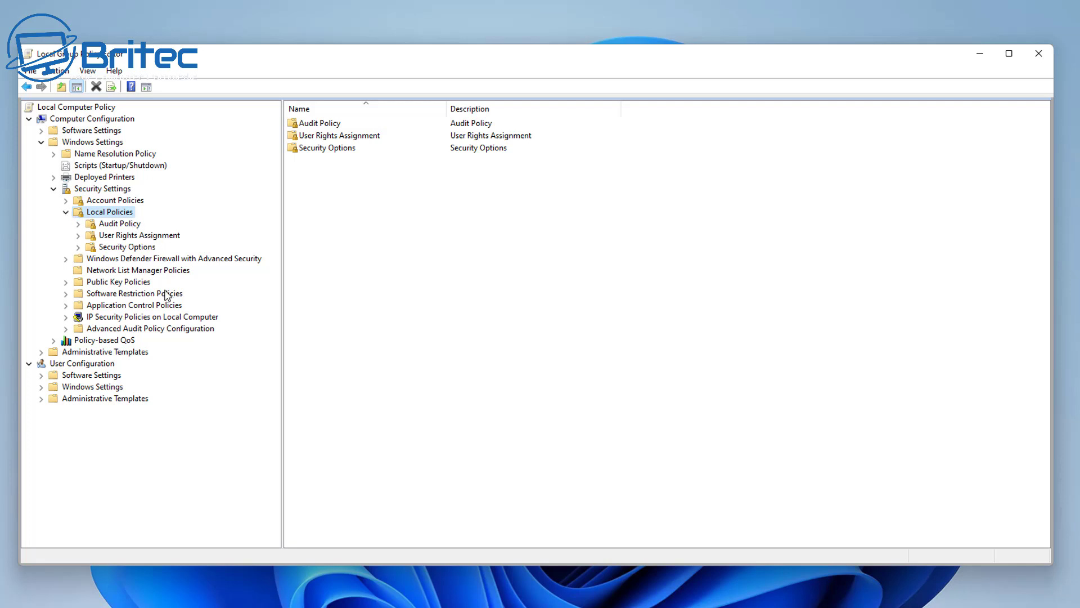
{"action": "left_click", "coordinate": [127, 248]}
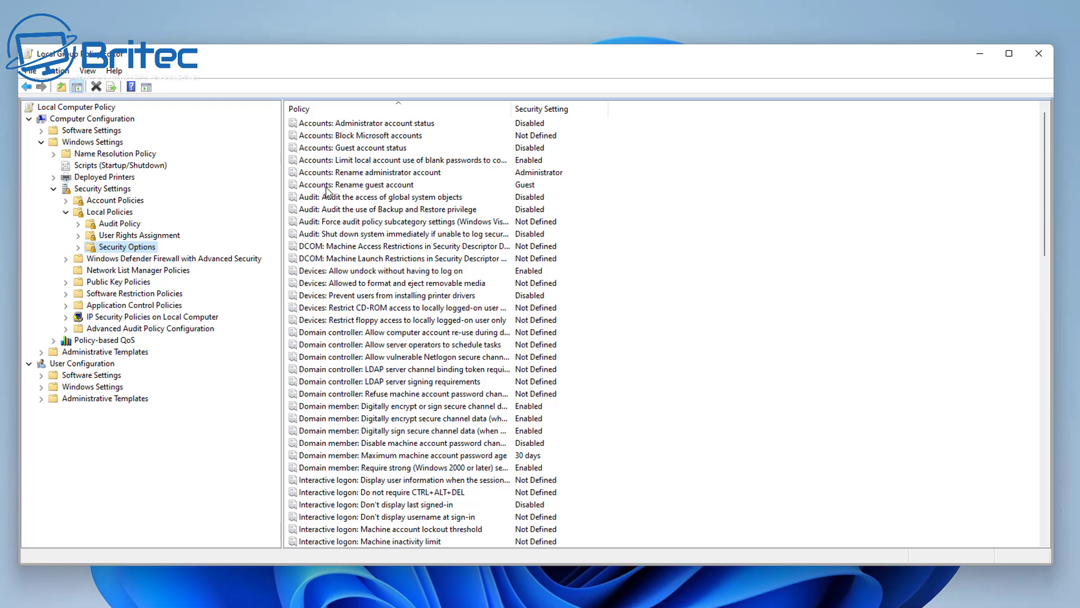
- Find the network security policy Do not store LAN Manager hash value on next password change and view its setting without changing it
{"action": "scroll", "coordinate": [419, 388], "scroll_direction": "down", "scroll_amount": 5}
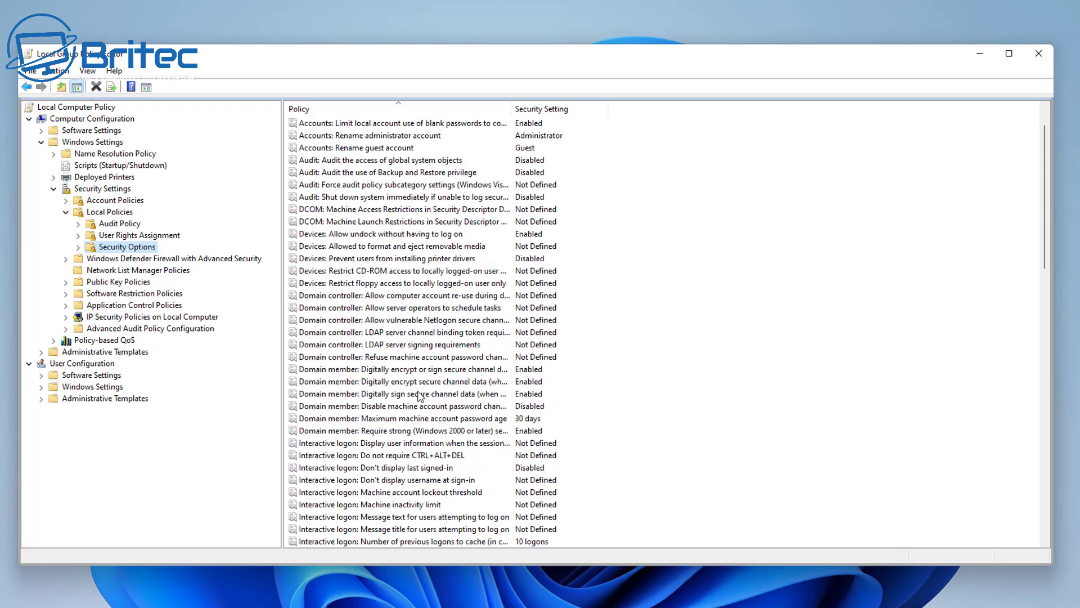
{"action": "scroll", "coordinate": [417, 403], "scroll_direction": "down", "scroll_amount": 10}
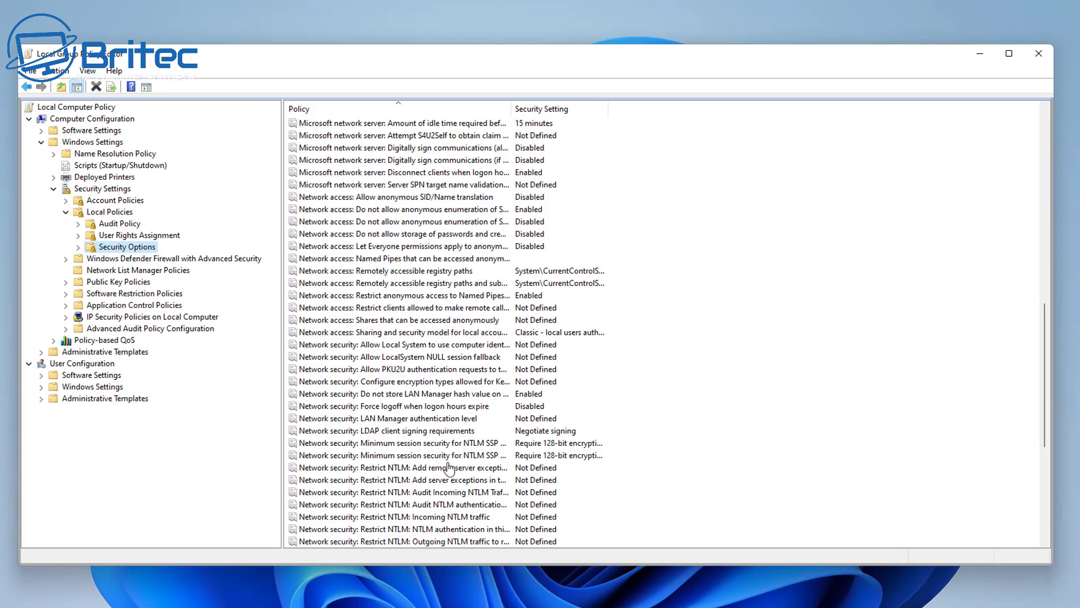
{"action": "double_click", "coordinate": [440, 396]}
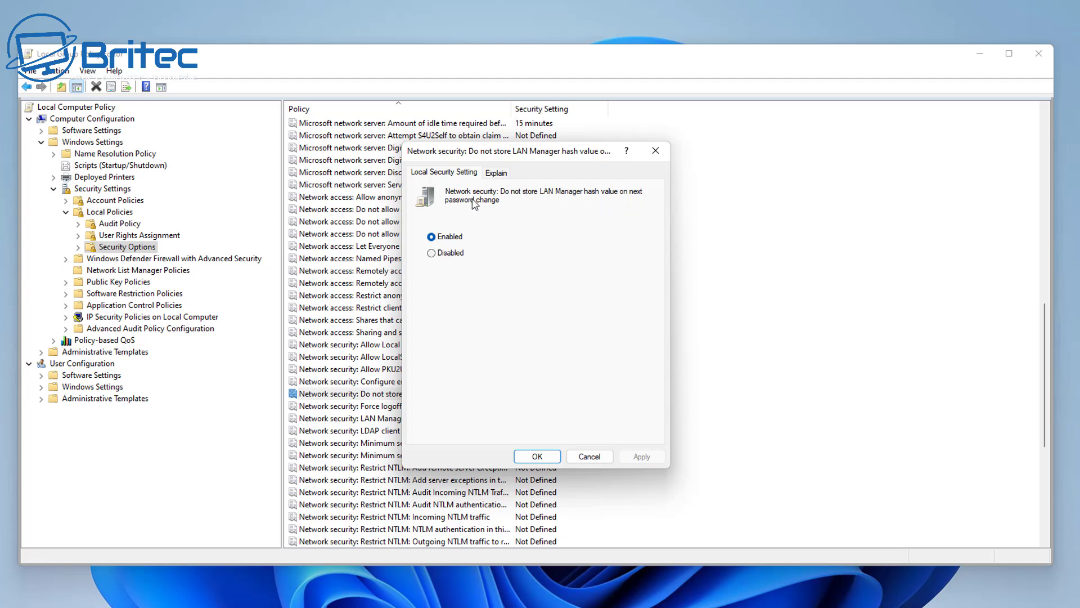
{"action": "left_click", "coordinate": [590, 456]}
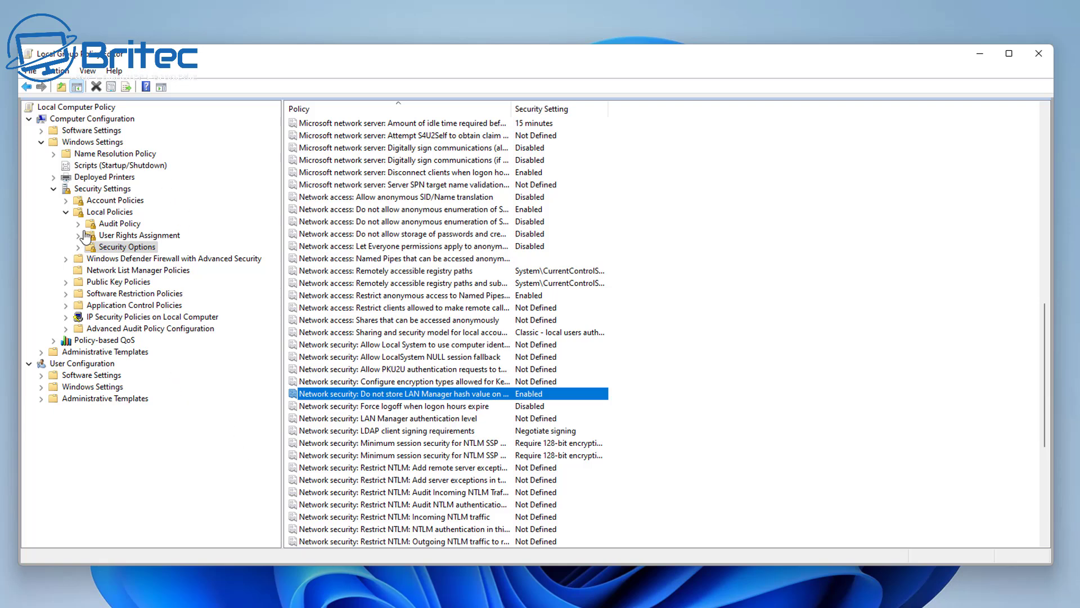
- Collapse Computer Configuration's Windows Settings and show the System policies in User Configuration's Administrative Templates
{"action": "left_click", "coordinate": [66, 213]}
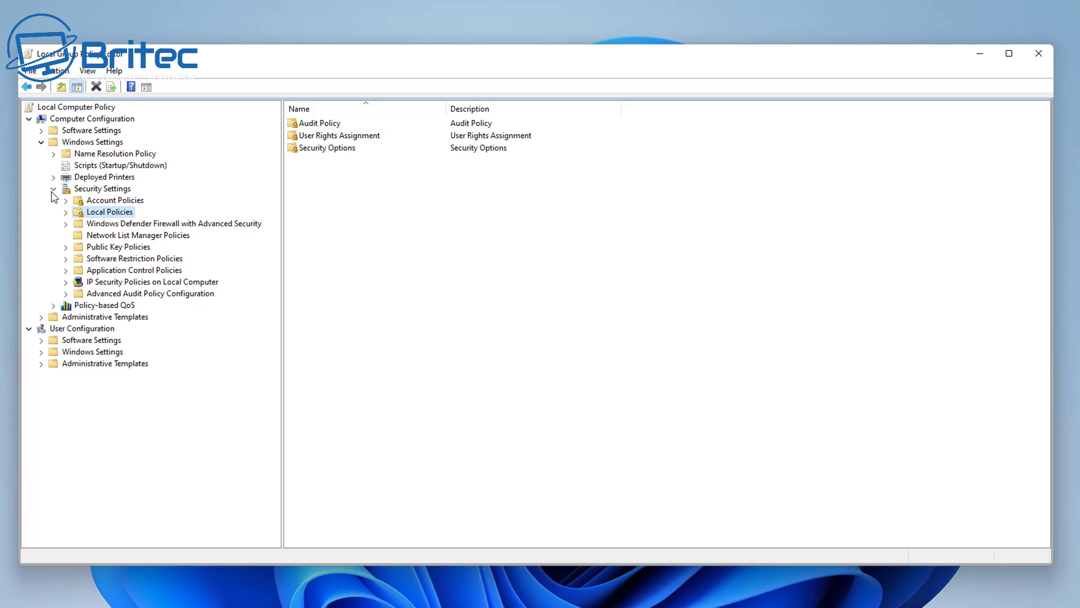
{"action": "left_click", "coordinate": [54, 190]}
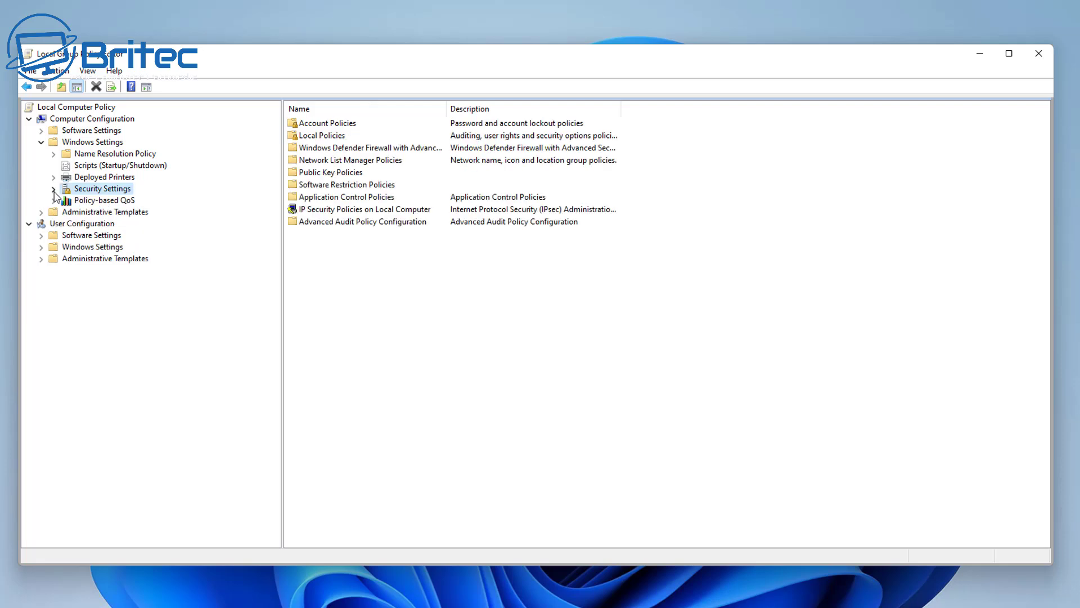
{"action": "left_click", "coordinate": [41, 142]}
{"action": "left_click", "coordinate": [83, 169]}
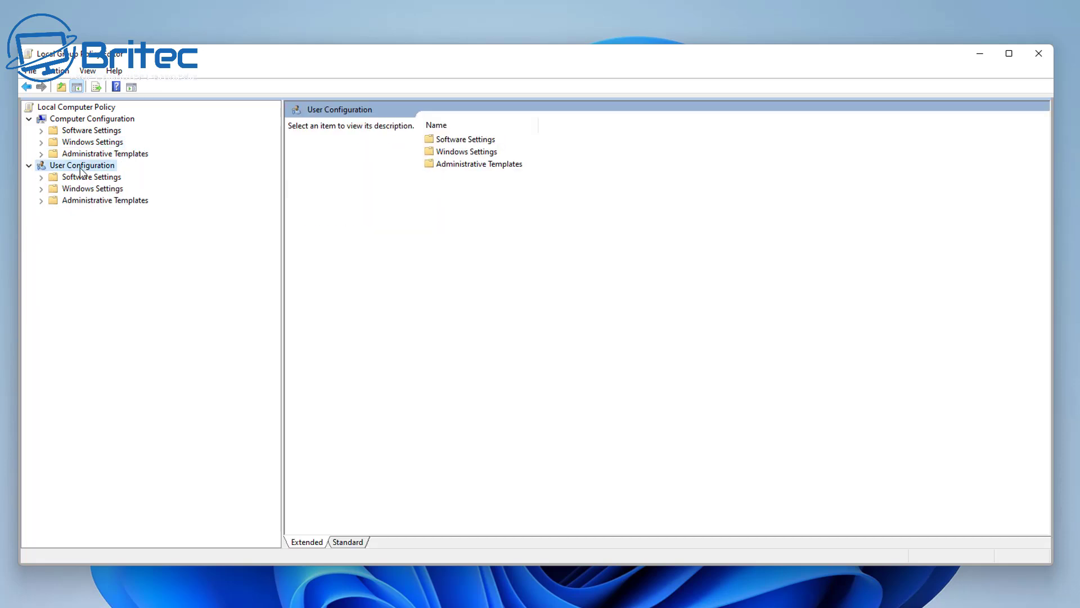
{"action": "left_click", "coordinate": [85, 203]}
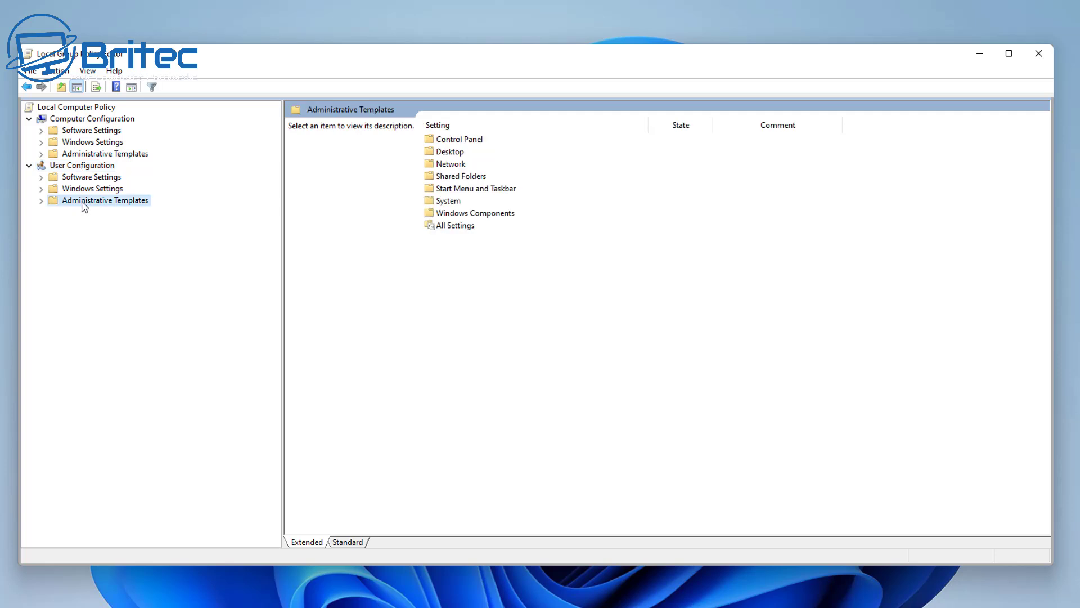
{"action": "left_click", "coordinate": [41, 202]}
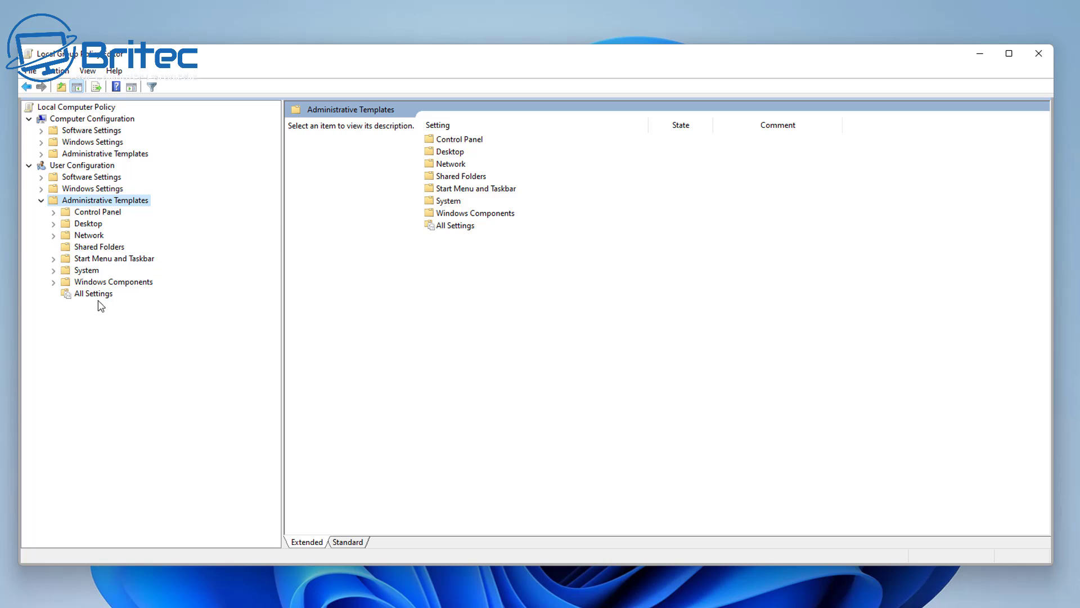
{"action": "left_click", "coordinate": [90, 272]}
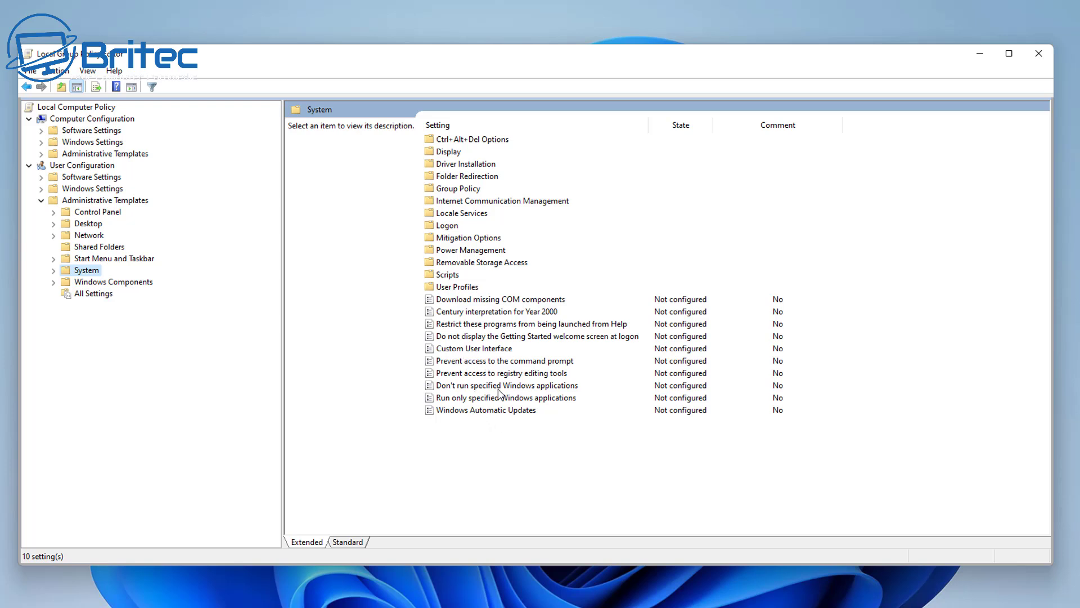
- Set the Prevent access to the command prompt policy to Enabled, with command prompt script processing disabled set to Yes, and apply it
{"action": "left_click", "coordinate": [489, 363]}
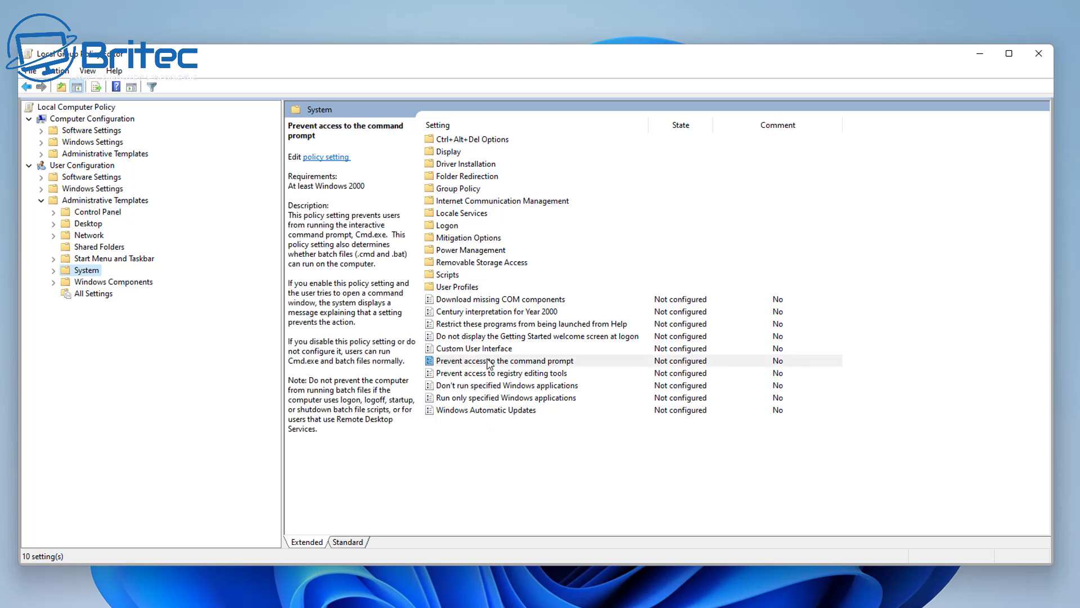
{"action": "double_click", "coordinate": [488, 363]}
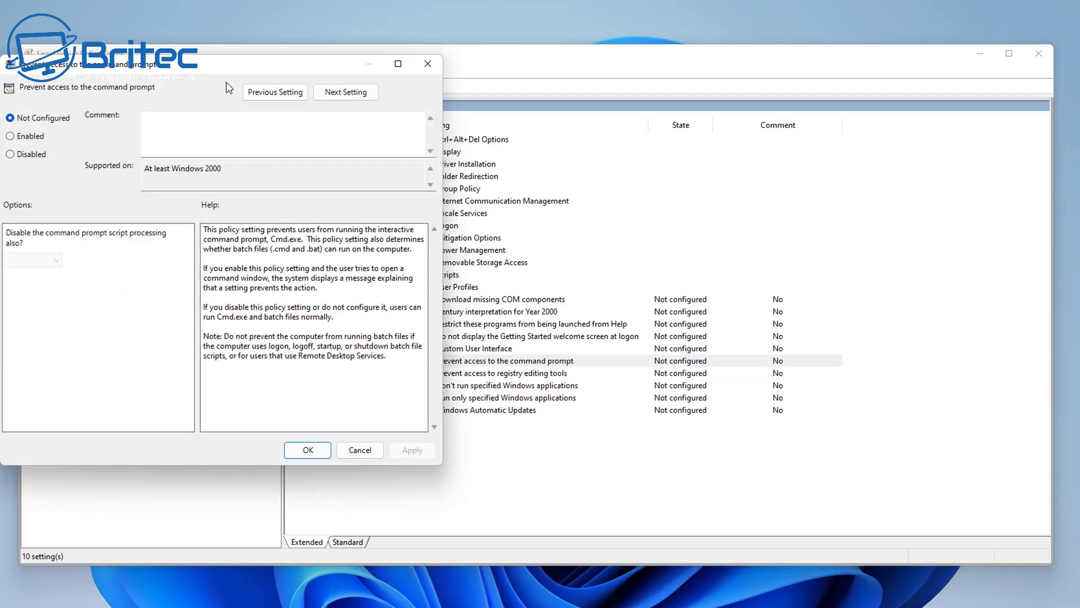
{"action": "left_click_drag", "start_coordinate": [228, 70], "coordinate": [513, 118]}
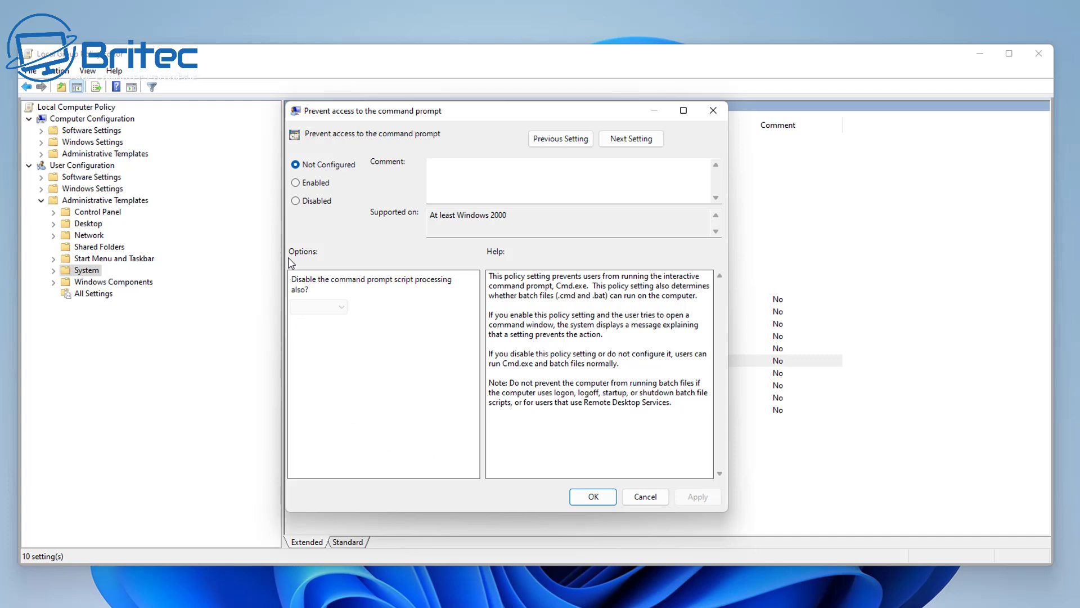
{"action": "left_click", "coordinate": [295, 183]}
{"action": "left_click", "coordinate": [323, 307]}
{"action": "left_click", "coordinate": [318, 320]}
{"action": "left_click", "coordinate": [697, 497]}
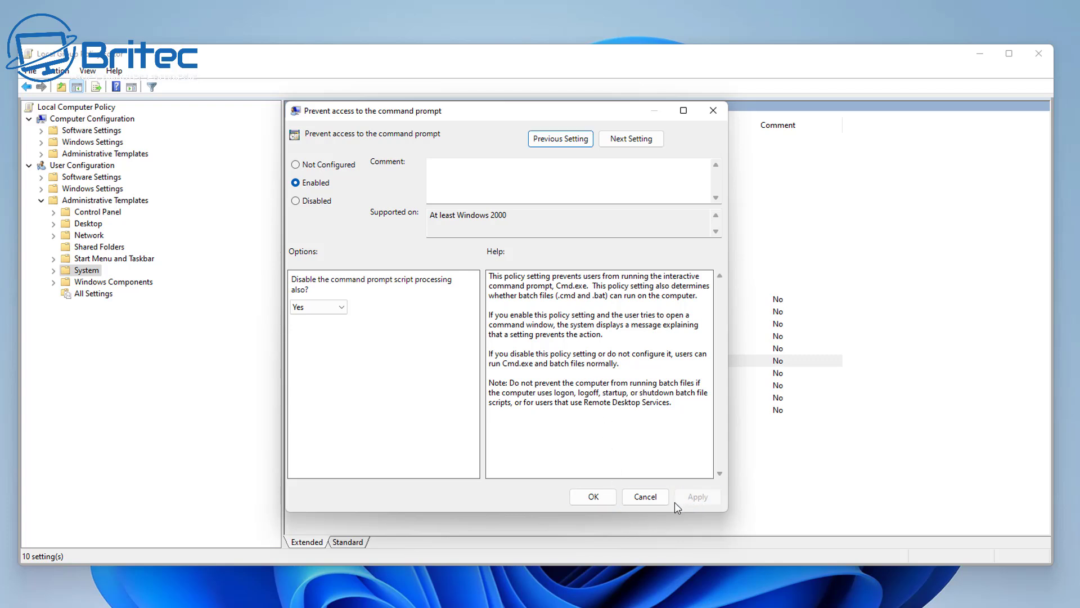
{"action": "left_click", "coordinate": [595, 497]}
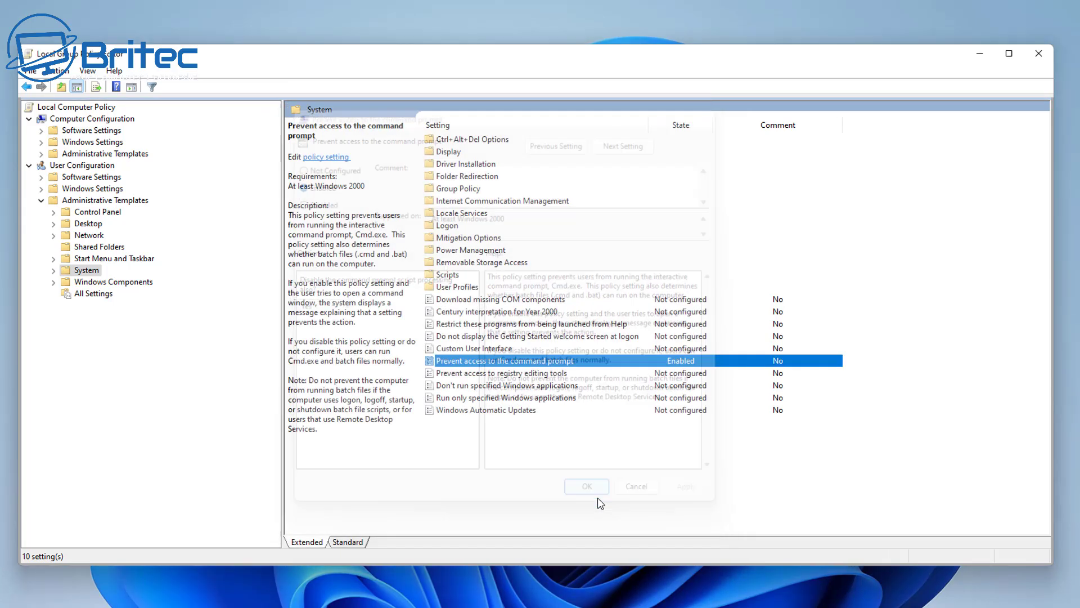
- Set the Prevent access to registry editing tools policy to Enabled, with Disable regedit from running silently at Yes, and apply it
{"action": "left_click", "coordinate": [523, 373]}
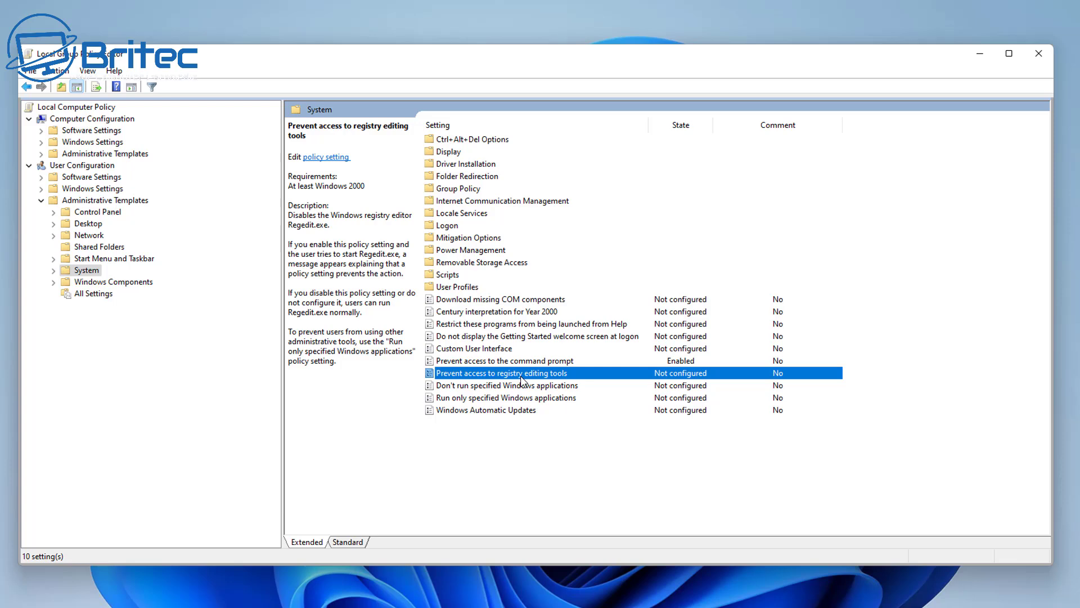
{"action": "double_click", "coordinate": [521, 379]}
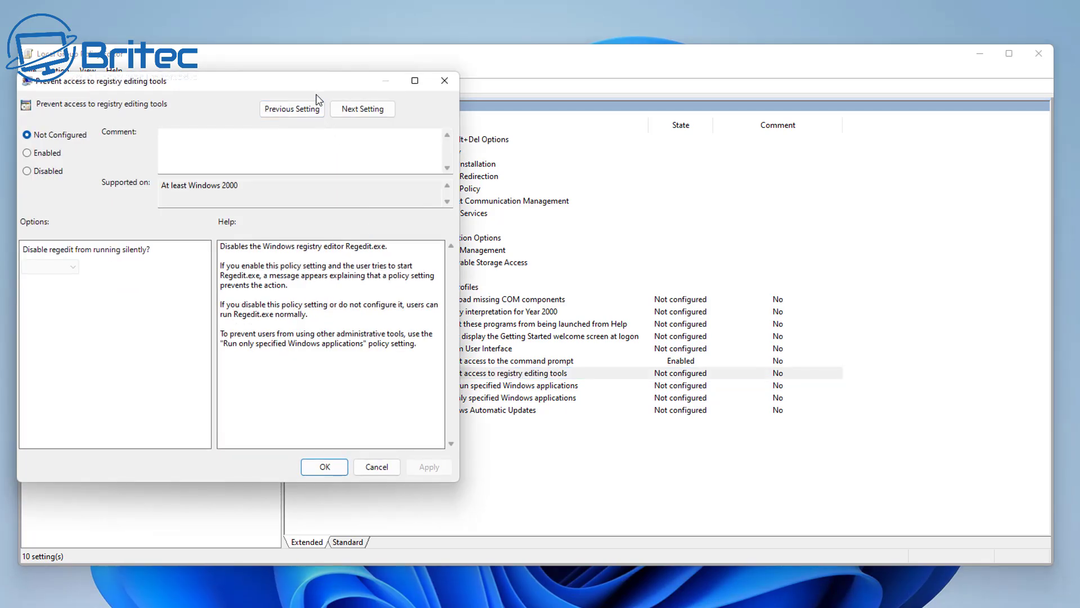
{"action": "left_click_drag", "start_coordinate": [317, 88], "coordinate": [585, 126]}
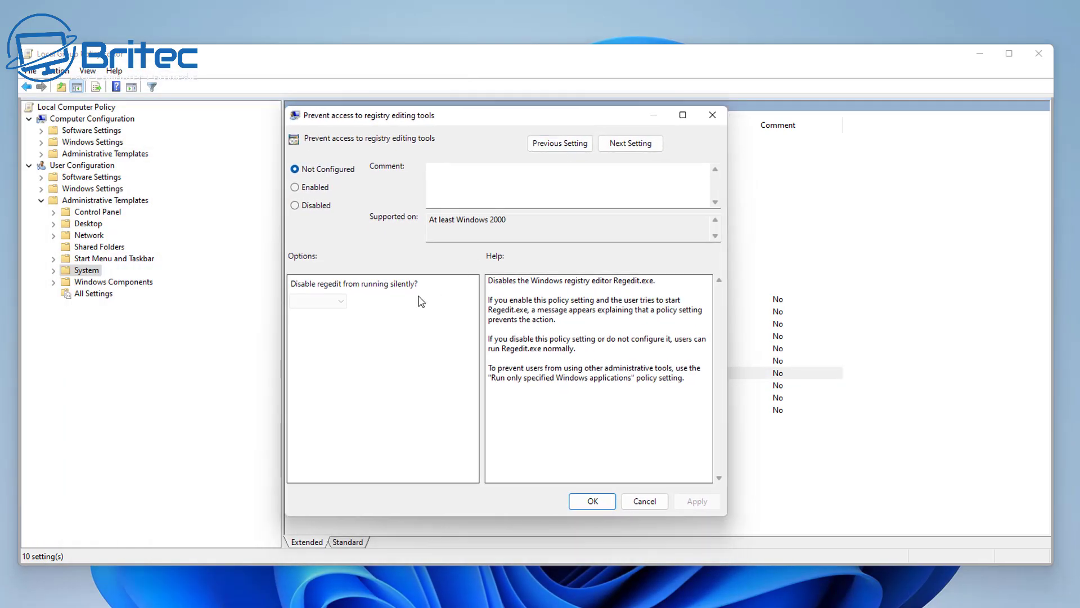
{"action": "left_click", "coordinate": [294, 187]}
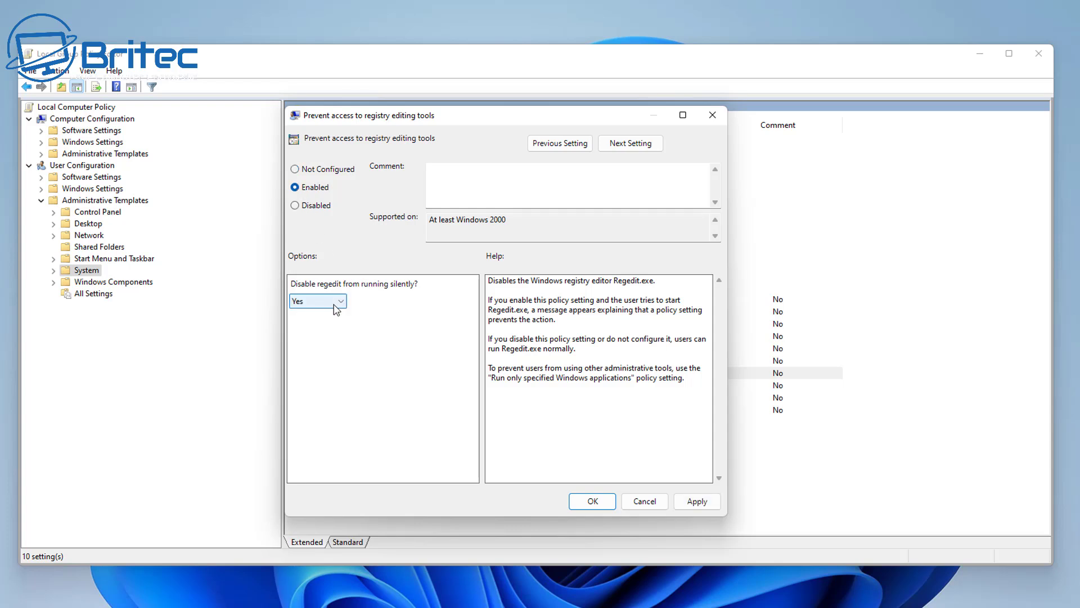
{"action": "left_click", "coordinate": [698, 503]}
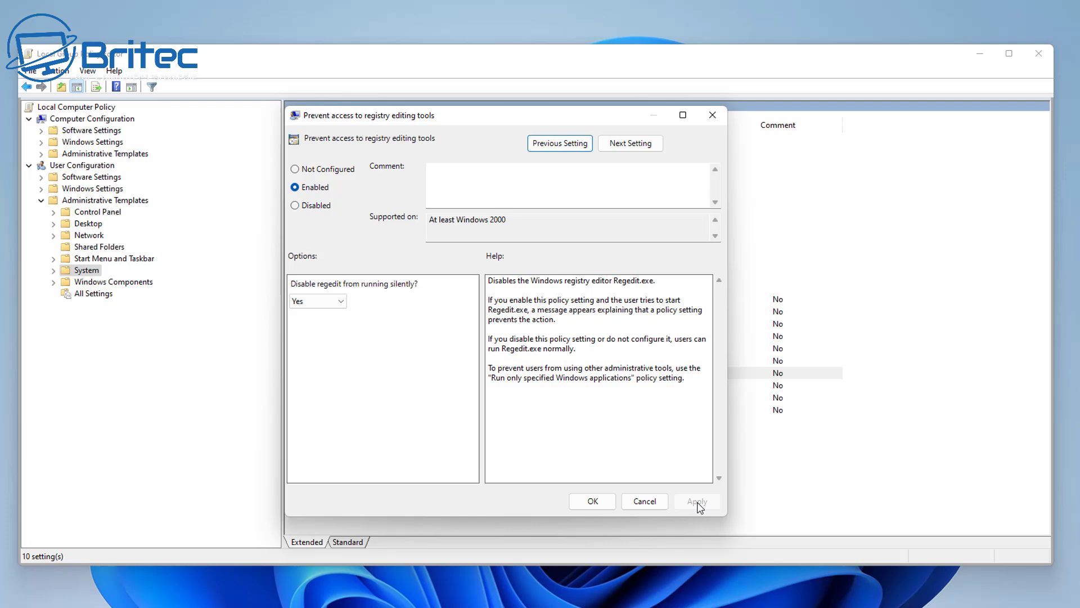
{"action": "left_click", "coordinate": [588, 501]}
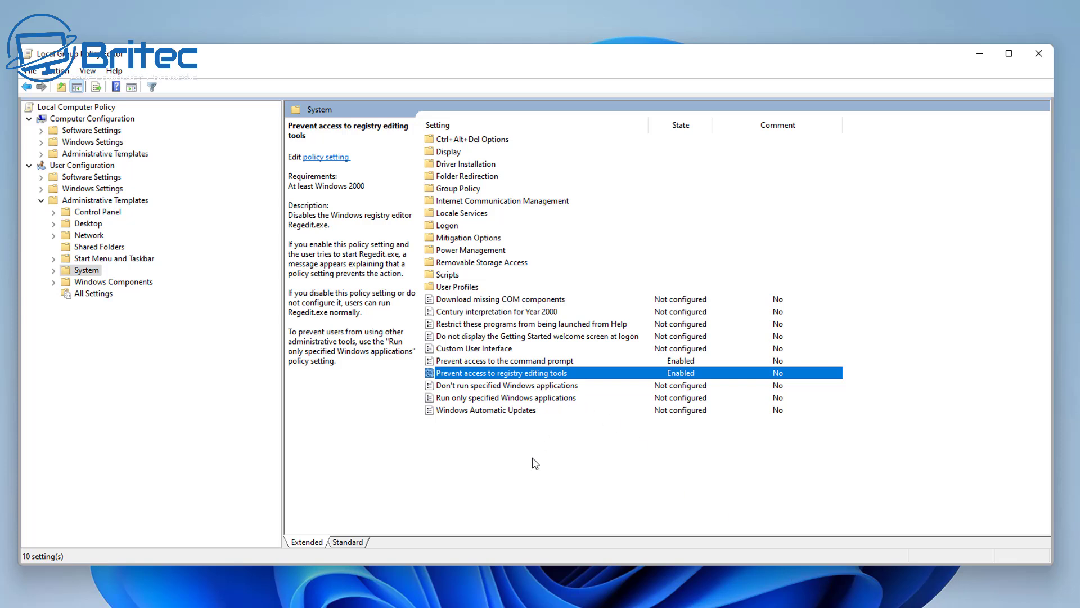
- Set the All Removable Storage classes: Deny all access policy in System's Removable Storage Access folder to Enabled and apply it
{"action": "double_click", "coordinate": [515, 263]}
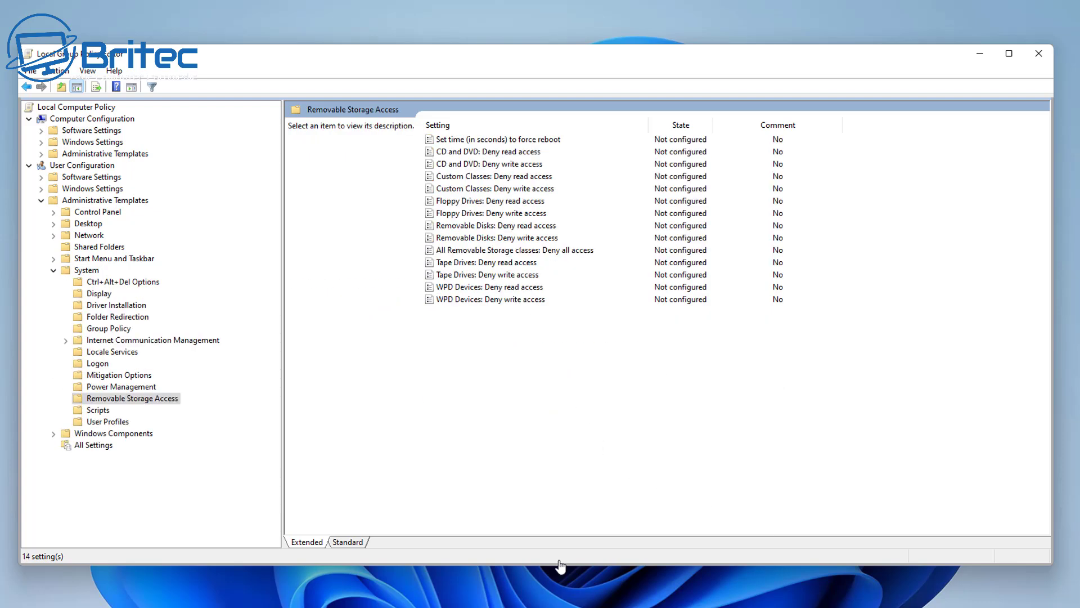
{"action": "left_click", "coordinate": [465, 250]}
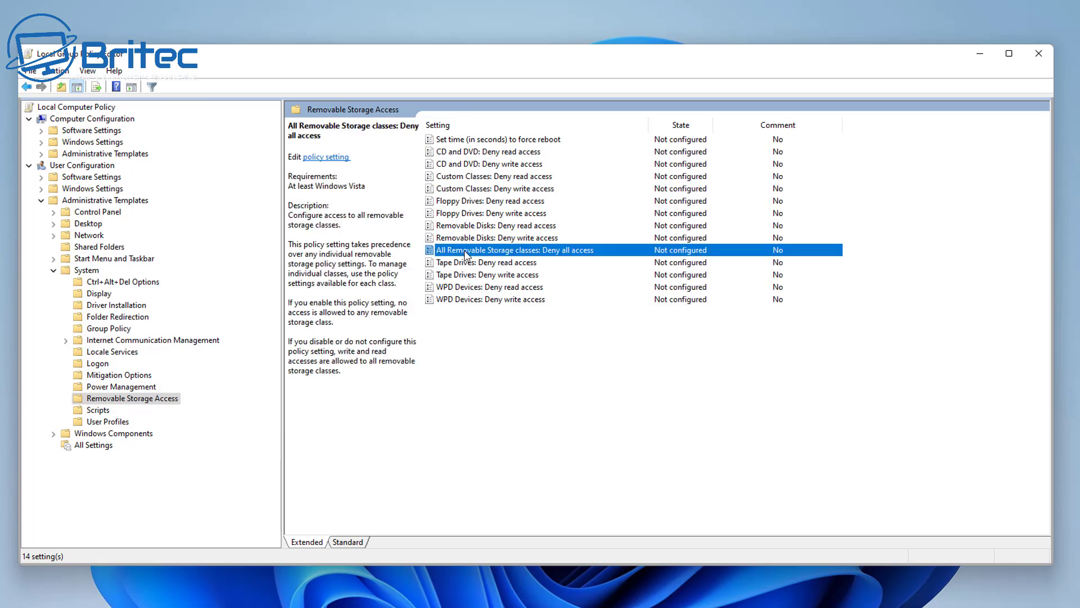
{"action": "double_click", "coordinate": [560, 256]}
{"action": "left_click_drag", "start_coordinate": [344, 76], "coordinate": [598, 120]}
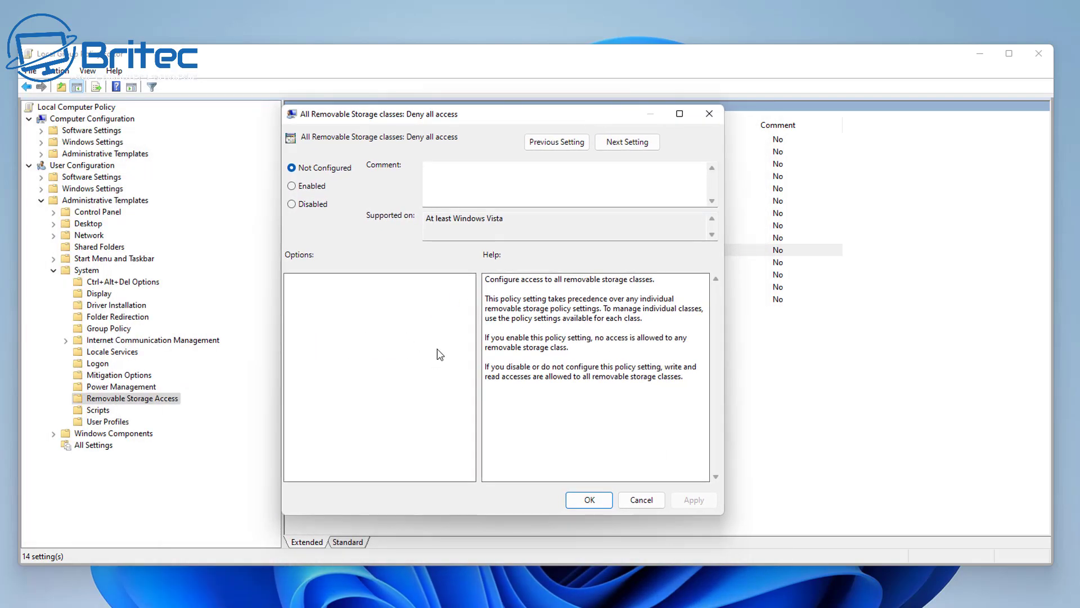
{"action": "left_click", "coordinate": [319, 186]}
{"action": "left_click", "coordinate": [698, 501]}
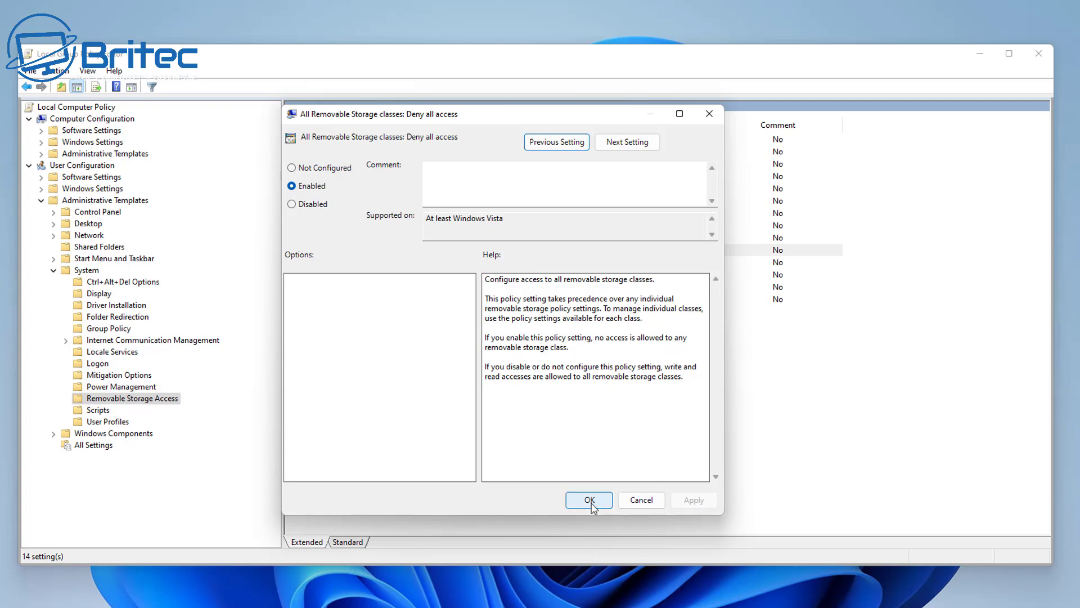
{"action": "left_click", "coordinate": [589, 500]}
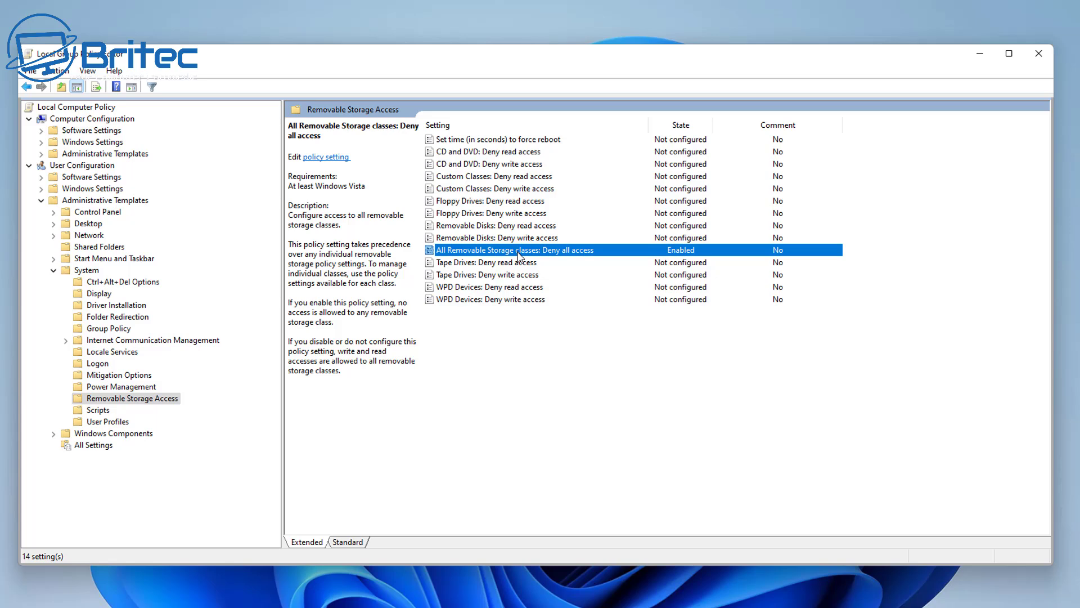
- Review the descriptions of the Removable Disks deny write and deny read policies and the policy denying all removable storage access
{"action": "left_click", "coordinate": [489, 238]}
{"action": "left_click", "coordinate": [488, 226]}
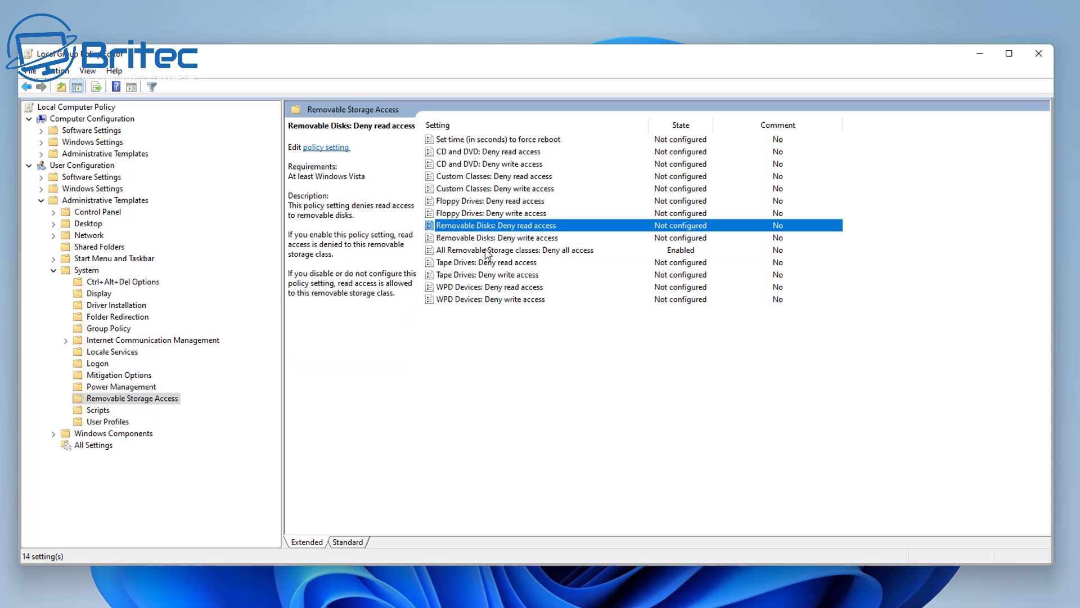
{"action": "left_click", "coordinate": [481, 251]}
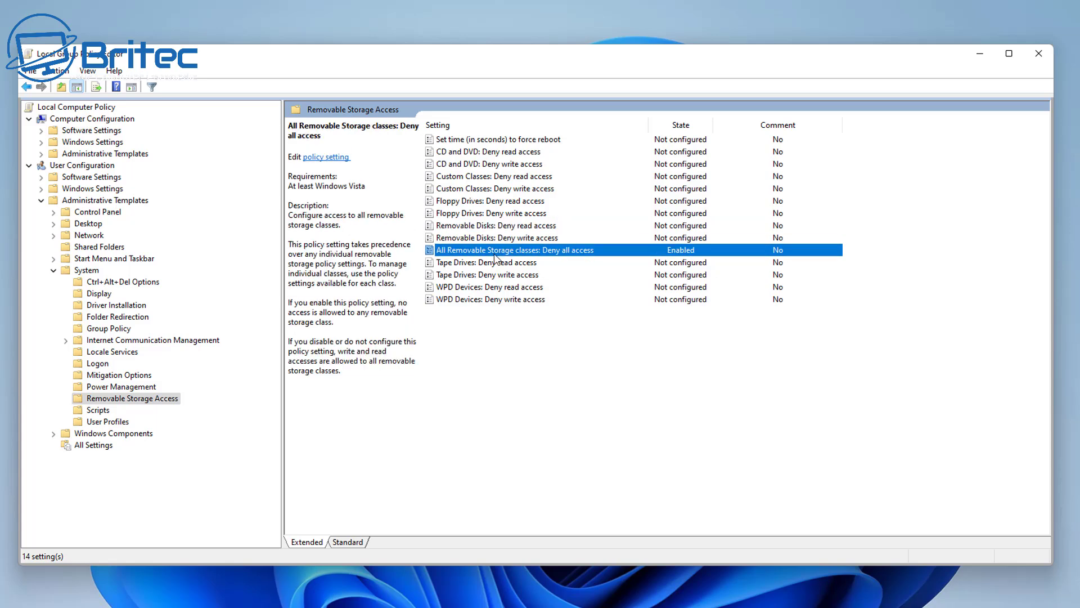
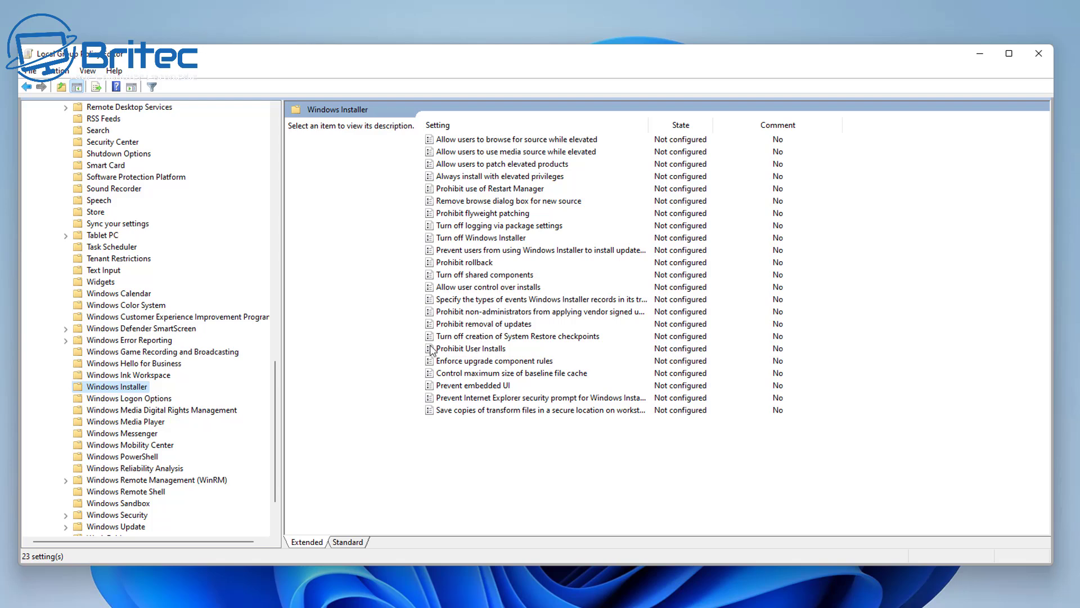
- Set the Prohibit User Installs policy in the Windows Installer folder to Enabled with user install behavior Hide User Installs, and apply it
{"action": "left_click", "coordinate": [487, 349]}
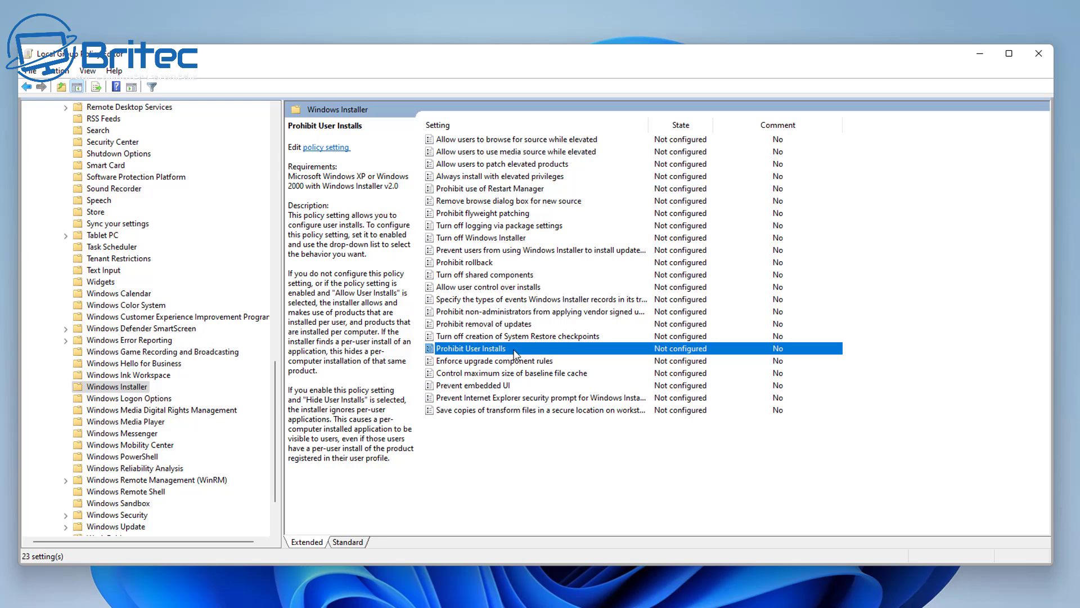
{"action": "double_click", "coordinate": [514, 353]}
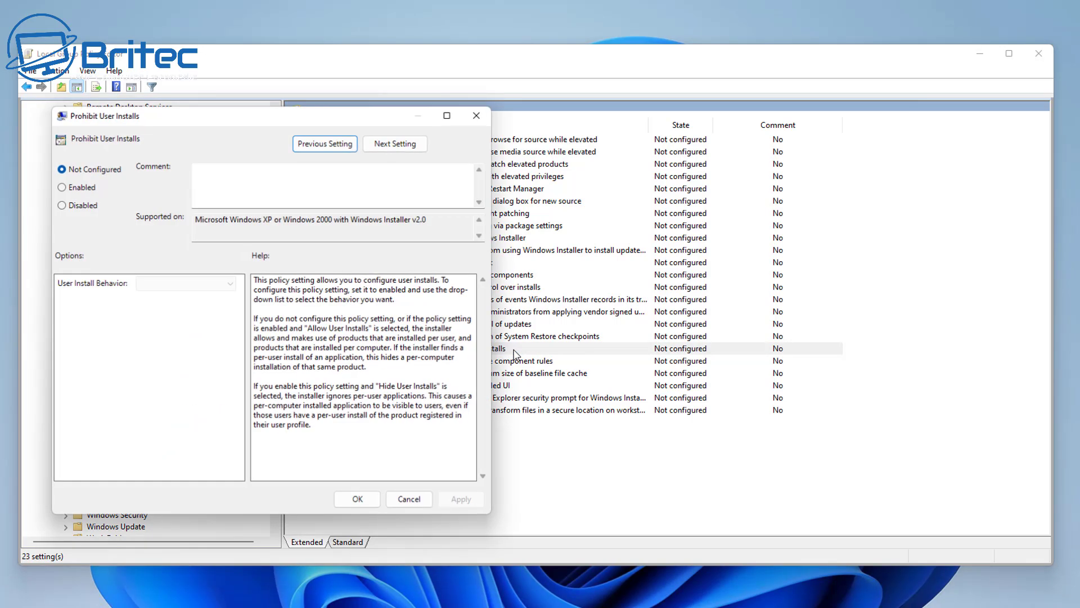
{"action": "left_click_drag", "start_coordinate": [299, 120], "coordinate": [530, 118]}
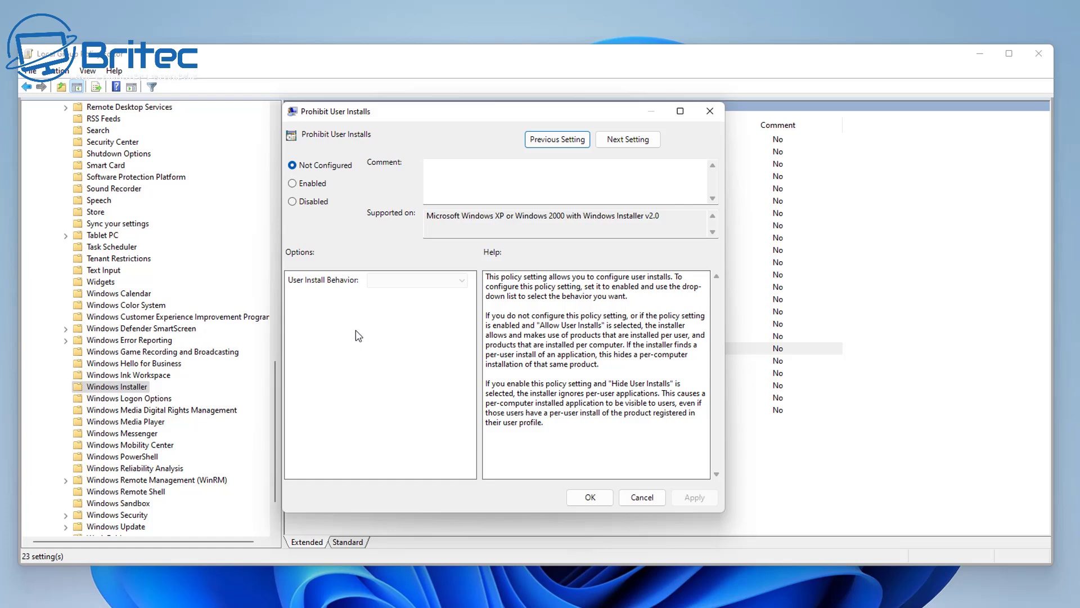
{"action": "left_click", "coordinate": [292, 188]}
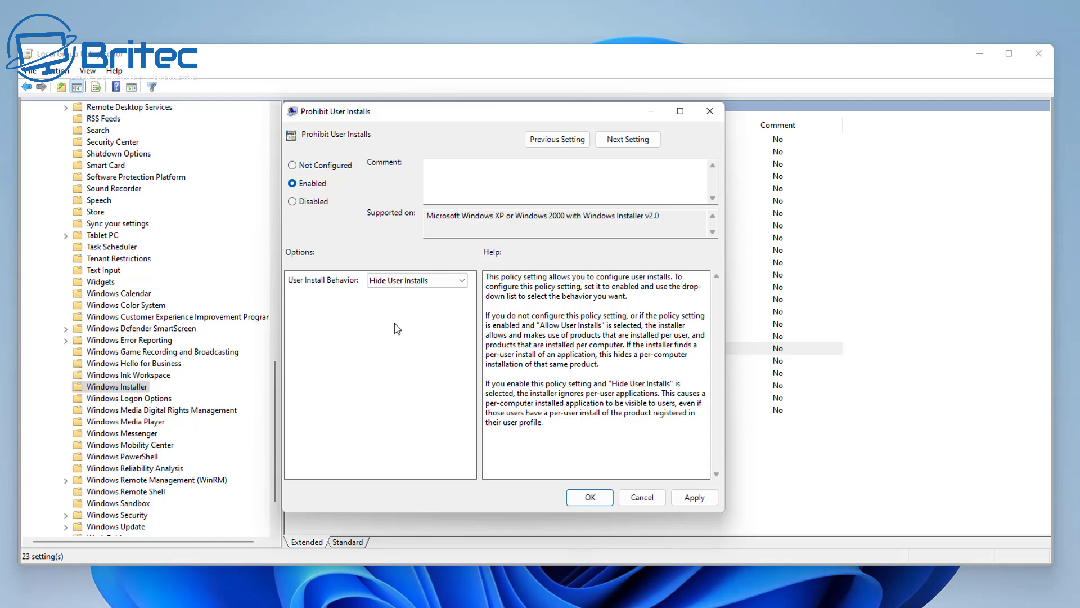
{"action": "left_click", "coordinate": [423, 283]}
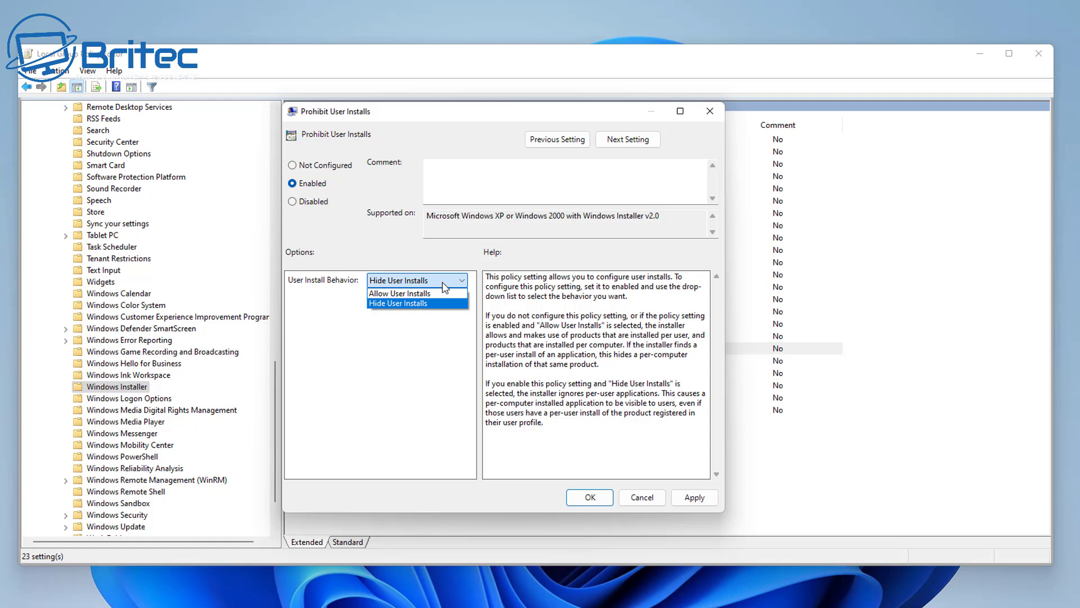
{"action": "left_click", "coordinate": [423, 308]}
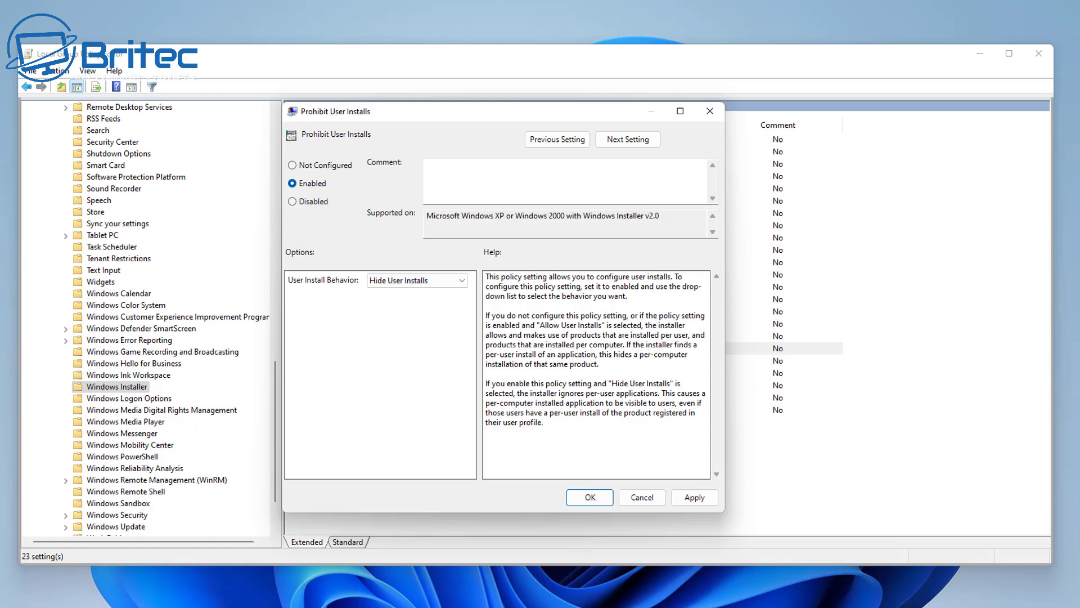
{"action": "left_click", "coordinate": [695, 498]}
{"action": "left_click", "coordinate": [587, 499]}
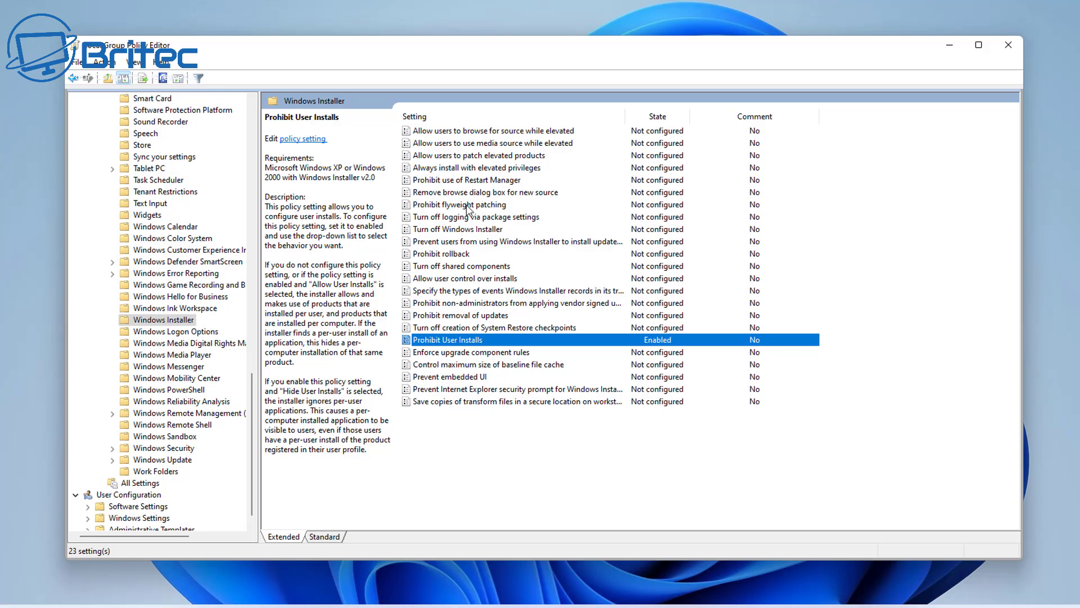
- Set the Turn off Windows Installer policy to Enabled with Disable Windows Installer at Always, and save it
{"action": "left_click", "coordinate": [457, 231]}
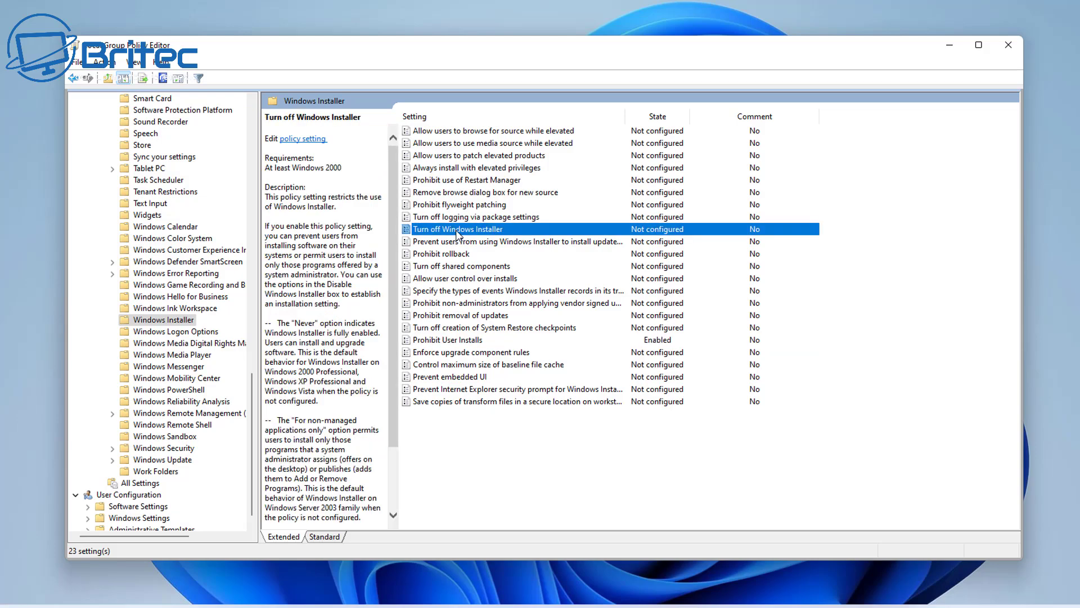
{"action": "double_click", "coordinate": [457, 230]}
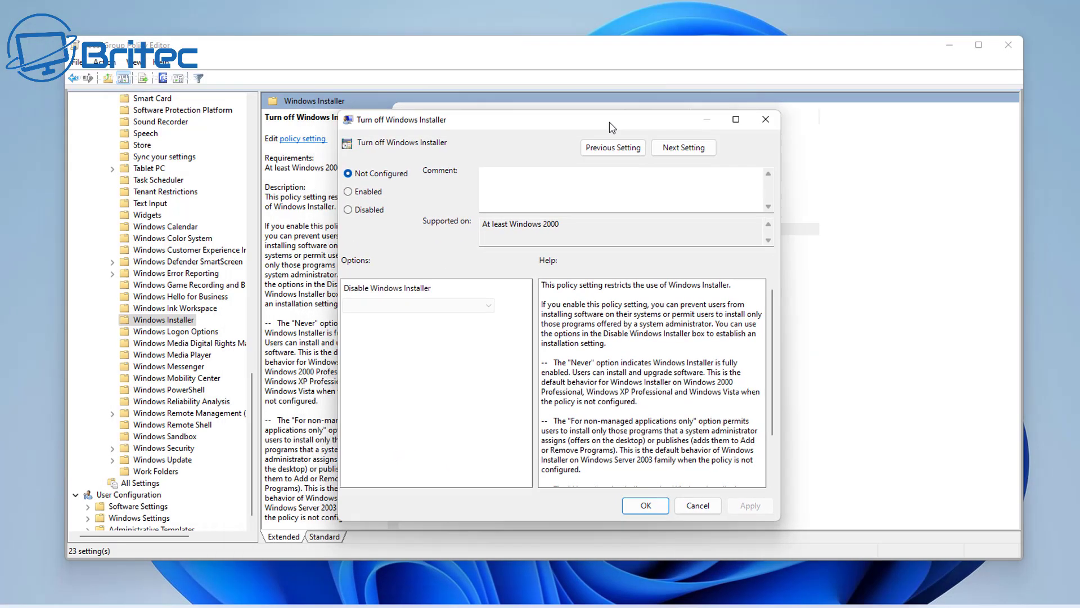
{"action": "left_click_drag", "start_coordinate": [612, 127], "coordinate": [665, 120]}
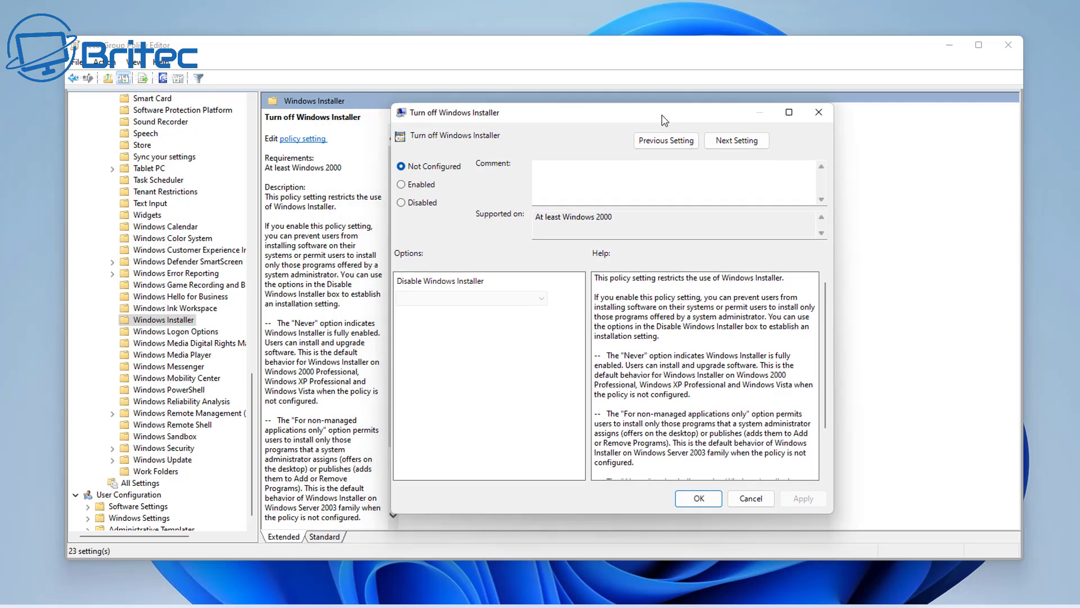
{"action": "left_click", "coordinate": [431, 189]}
{"action": "left_click", "coordinate": [472, 298]}
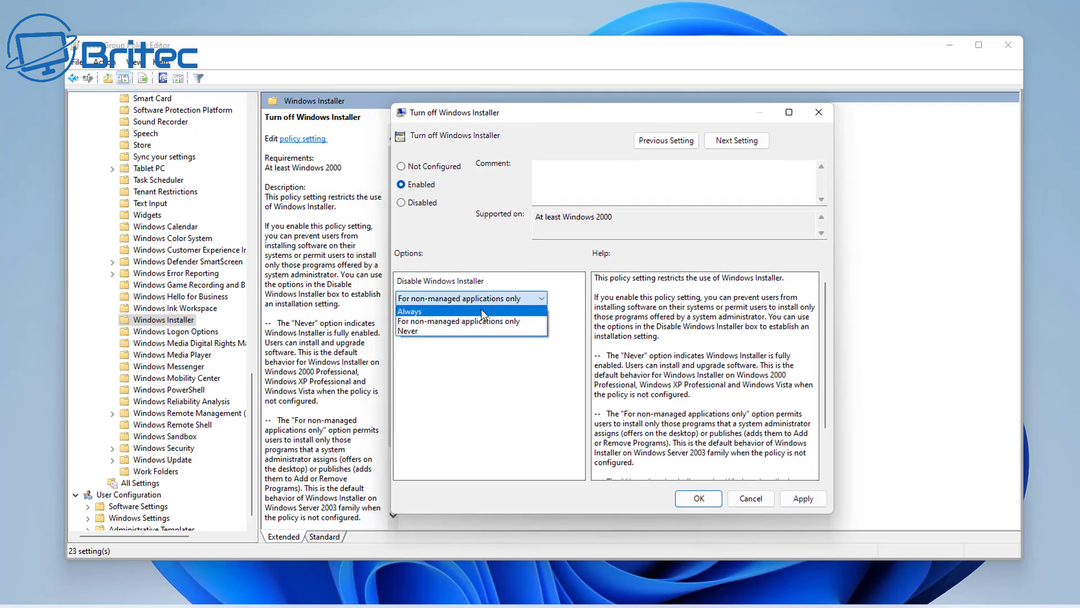
{"action": "left_click", "coordinate": [481, 311]}
{"action": "left_click", "coordinate": [699, 498]}
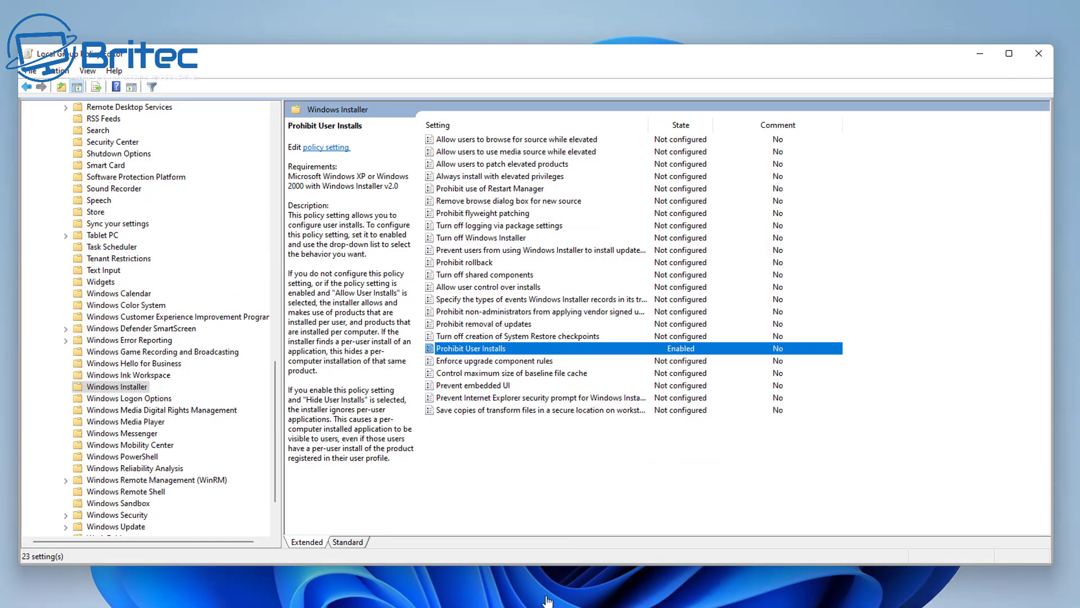
- Collapse the Windows Components and Administrative Templates folders under Computer Configuration
{"action": "scroll", "coordinate": [123, 283], "scroll_direction": "up", "scroll_amount": 7}
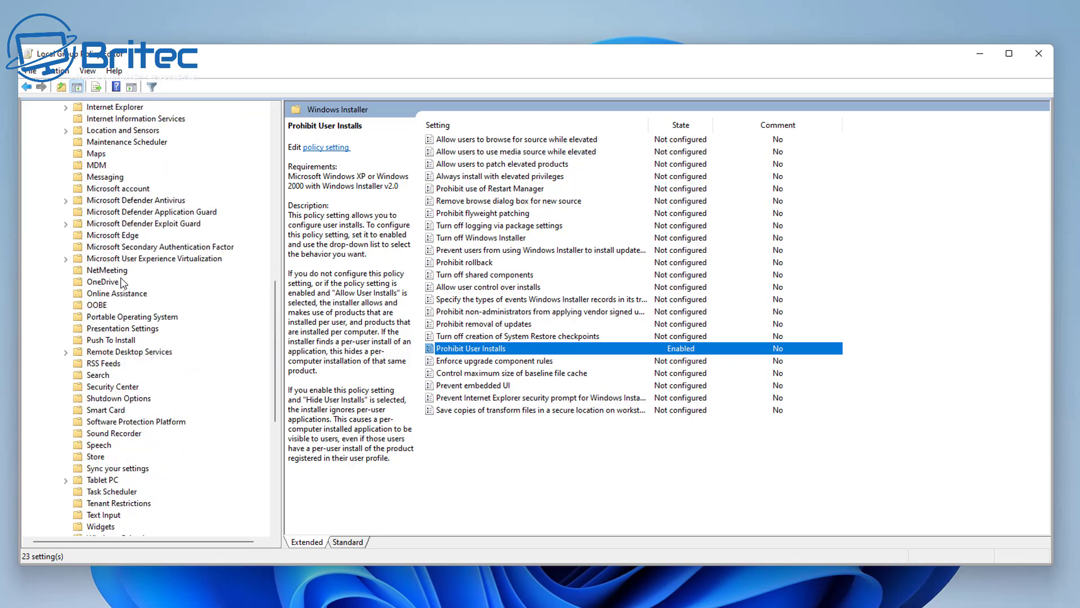
{"action": "scroll", "coordinate": [123, 283], "scroll_direction": "up", "scroll_amount": 15}
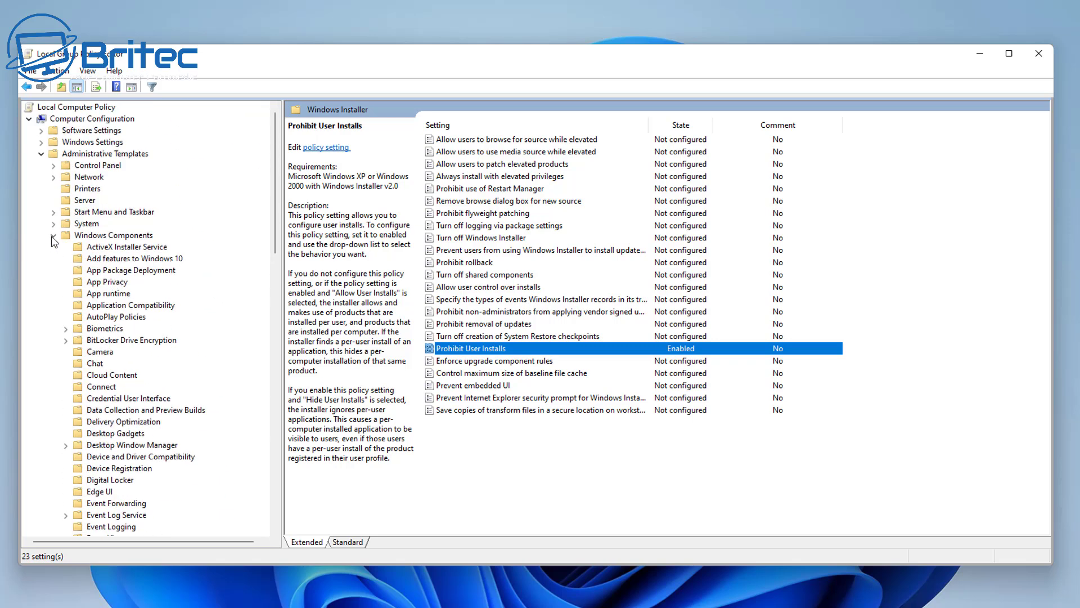
{"action": "left_click", "coordinate": [53, 235]}
{"action": "left_click", "coordinate": [41, 154]}
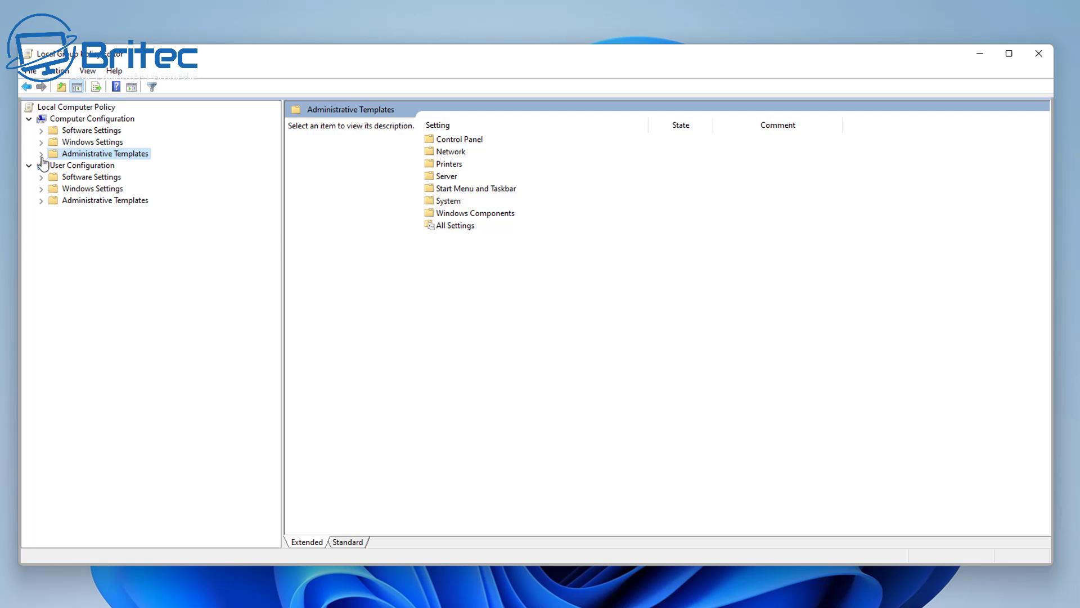
- Open the OneDrive folder in Windows Components under Computer Configuration's Administrative Templates
{"action": "left_click", "coordinate": [72, 120]}
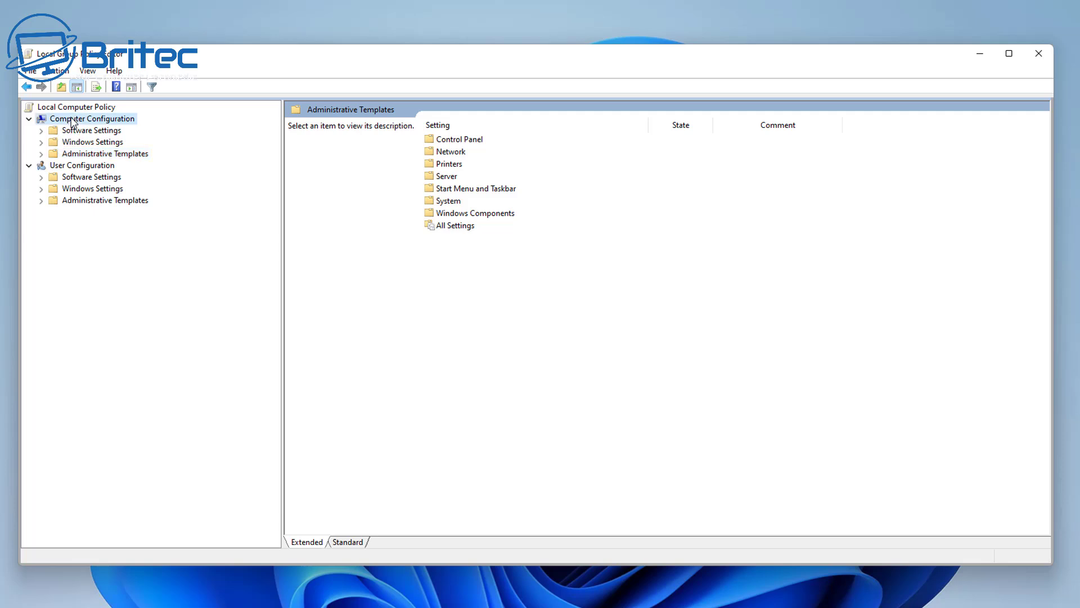
{"action": "left_click", "coordinate": [79, 153]}
{"action": "left_click", "coordinate": [41, 155]}
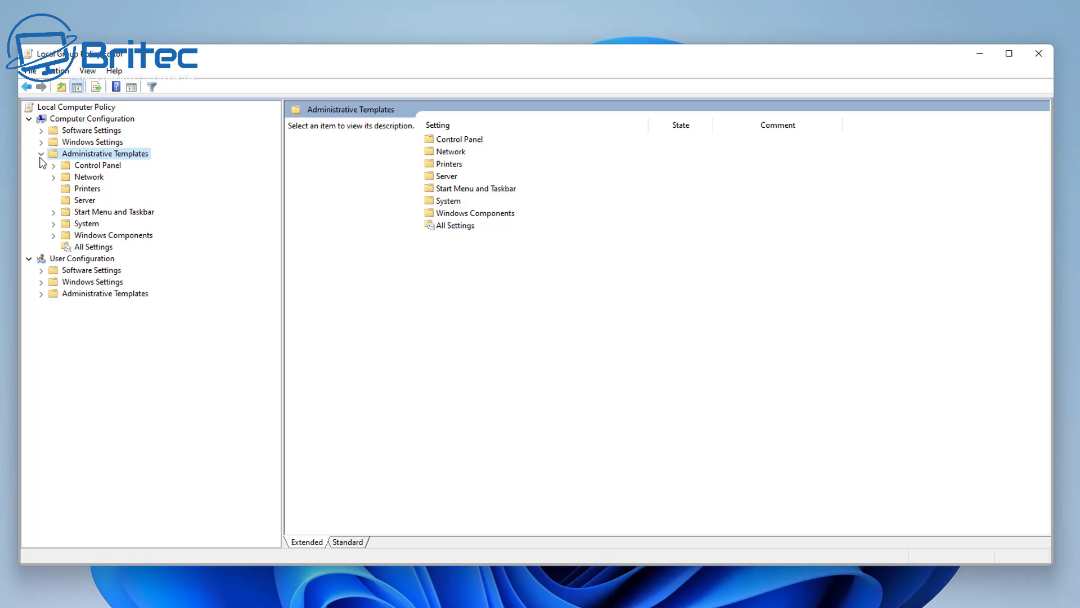
{"action": "left_click", "coordinate": [127, 236]}
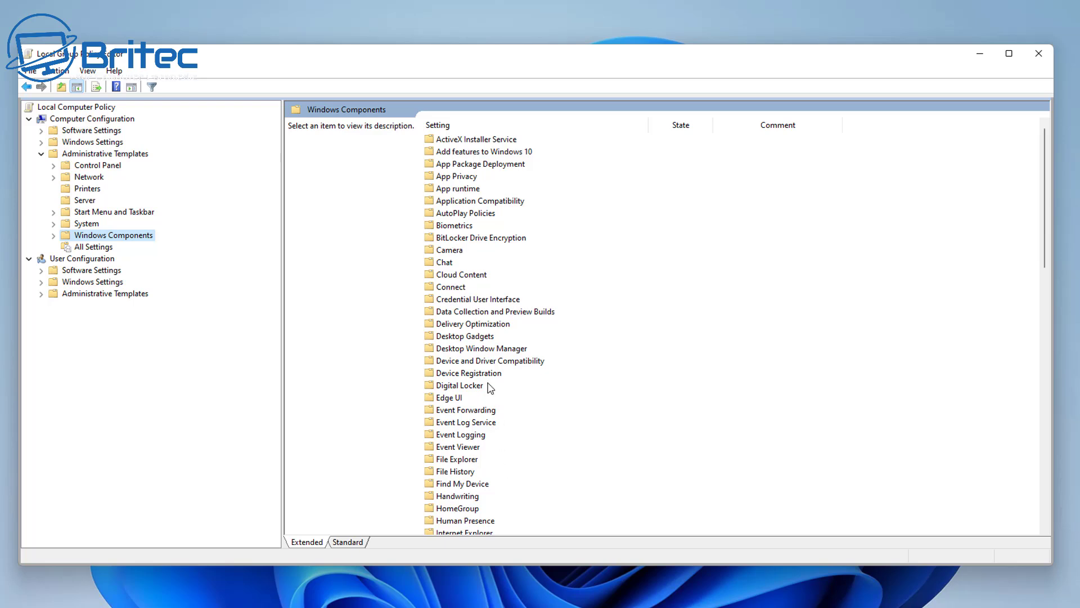
{"action": "scroll", "coordinate": [495, 450], "scroll_direction": "down", "scroll_amount": 7}
{"action": "scroll", "coordinate": [499, 458], "scroll_direction": "down", "scroll_amount": 4}
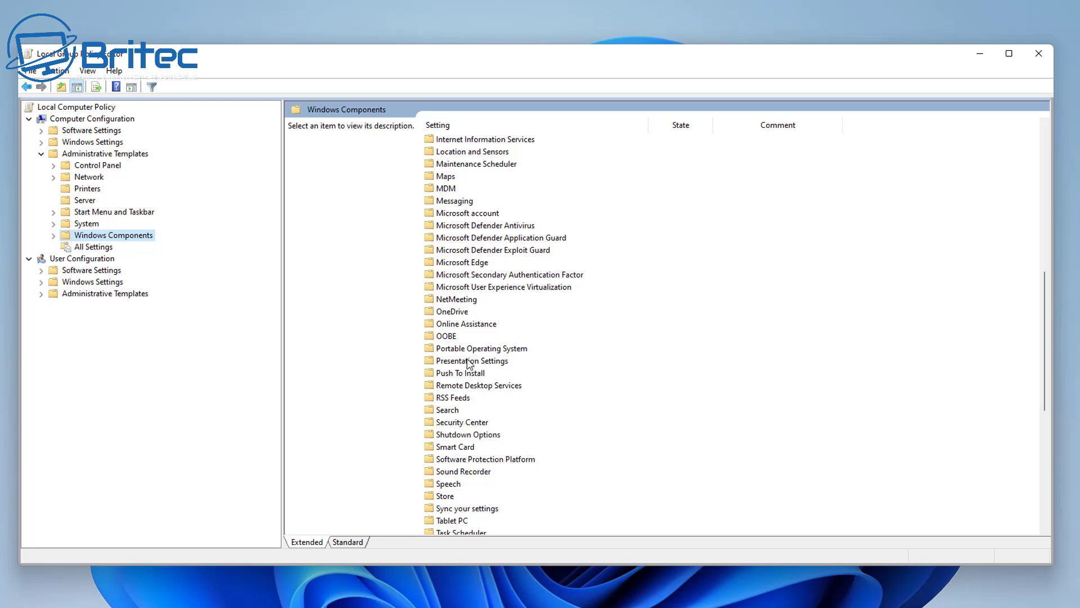
{"action": "left_click", "coordinate": [461, 313]}
{"action": "double_click", "coordinate": [464, 313]}
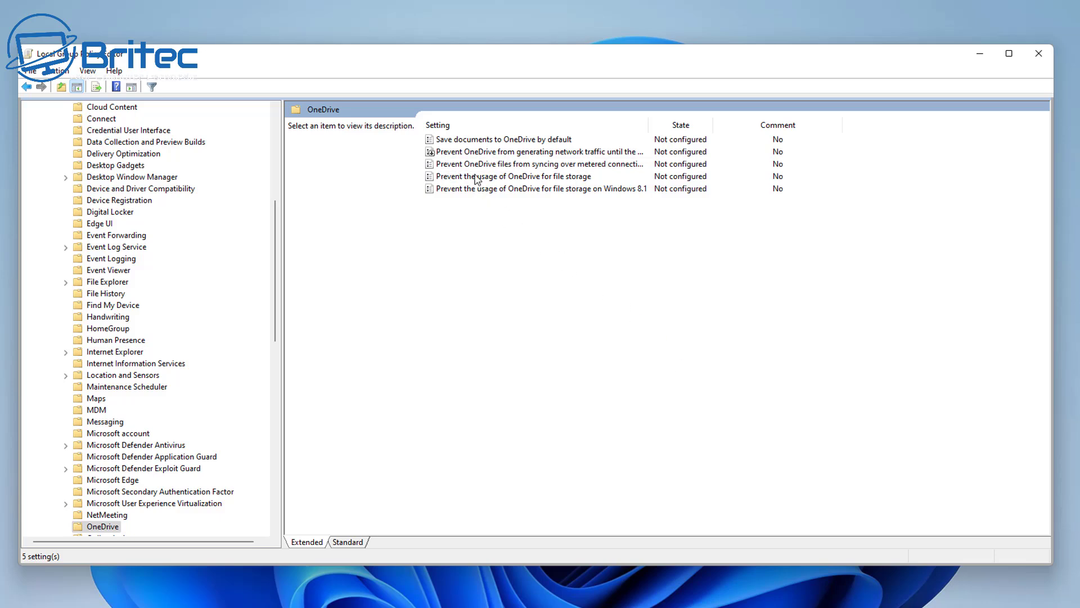
- Set the Prevent the usage of OneDrive for file storage policy to Enabled and apply it
{"action": "left_click", "coordinate": [503, 179]}
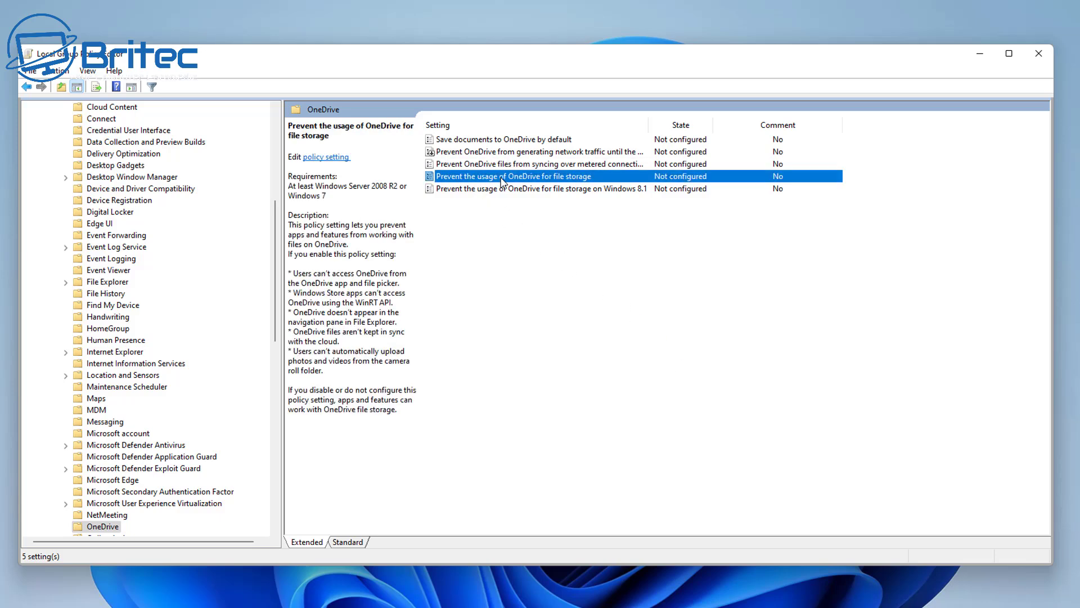
{"action": "double_click", "coordinate": [508, 180]}
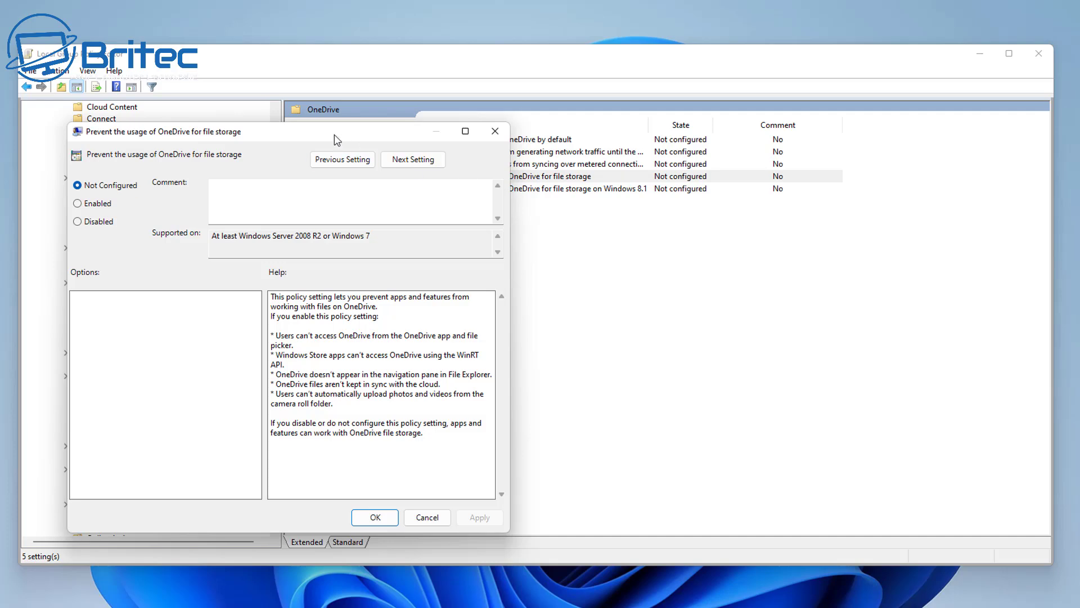
{"action": "left_click_drag", "start_coordinate": [332, 139], "coordinate": [509, 145]}
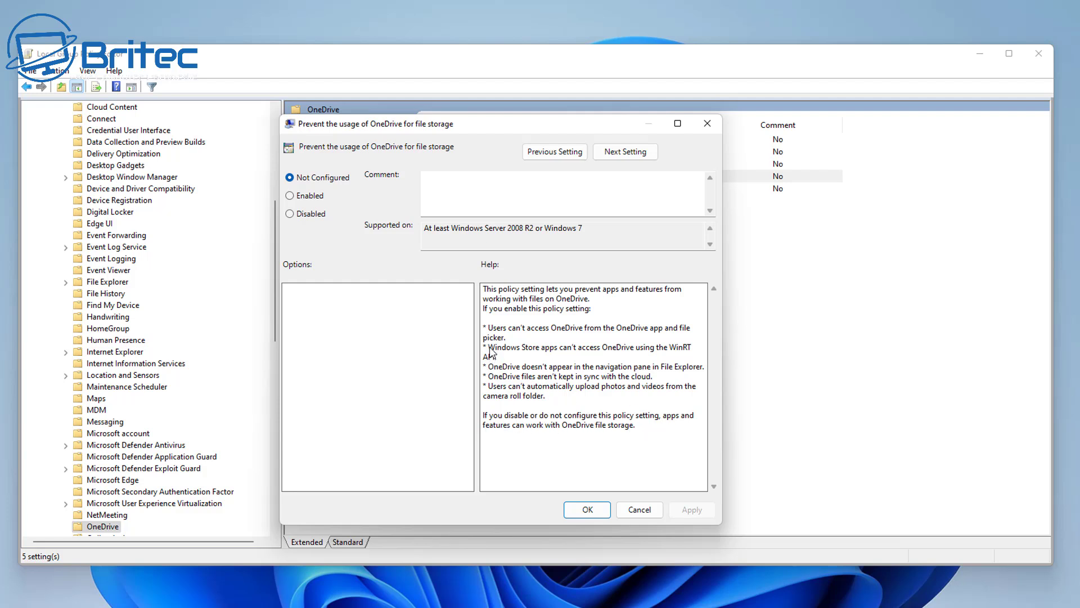
{"action": "left_click", "coordinate": [289, 195]}
{"action": "left_click", "coordinate": [698, 510]}
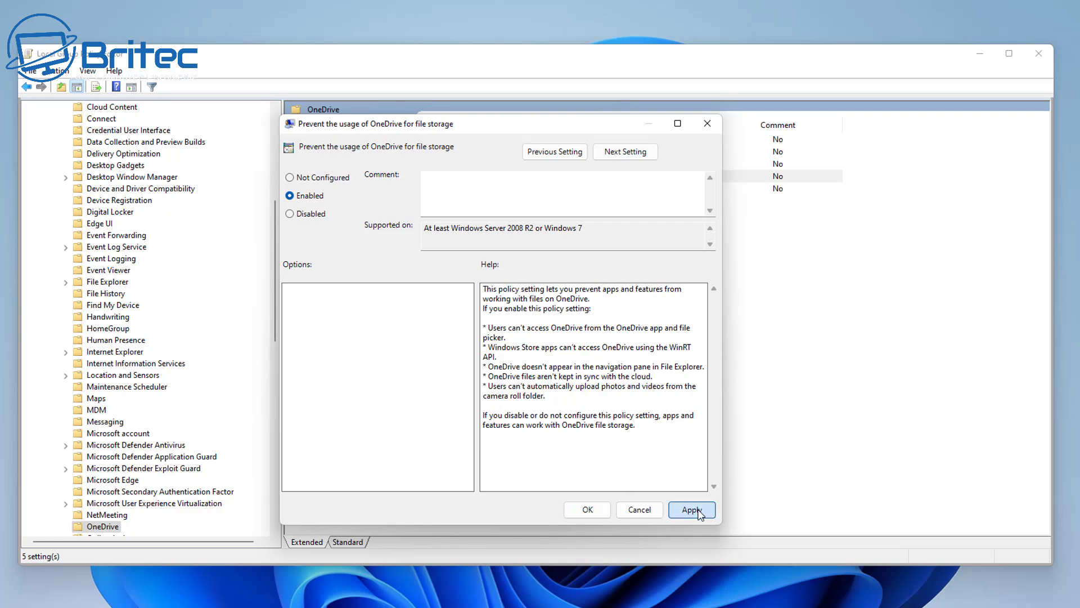
{"action": "left_click", "coordinate": [583, 509]}
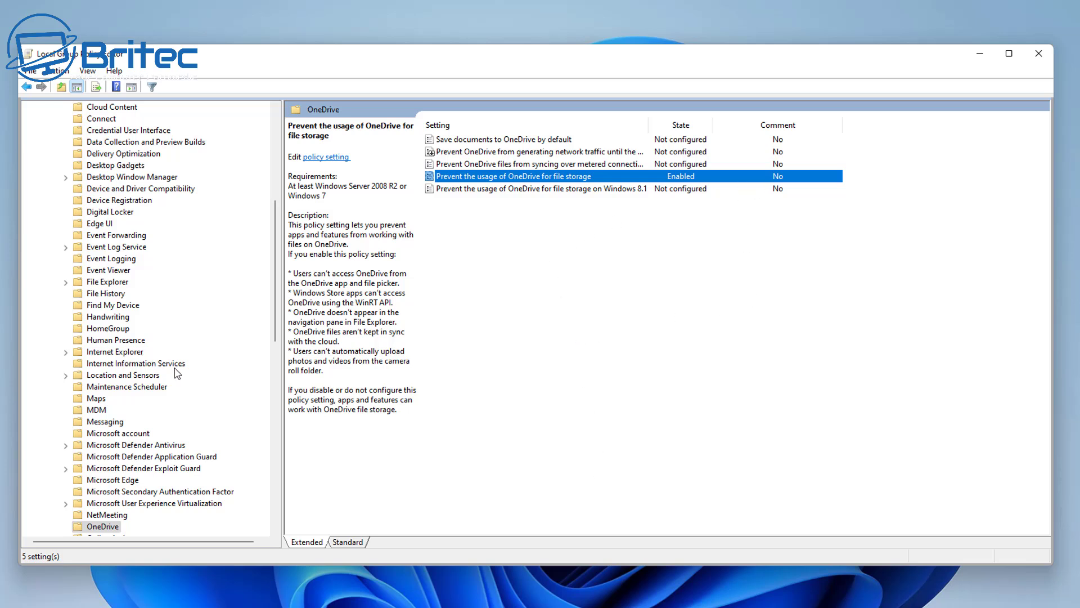
- Collapse Computer Configuration's Windows Components and Administrative Templates folders after leaving the OneDrive policies
{"action": "scroll", "coordinate": [150, 369], "scroll_direction": "up", "scroll_amount": 8}
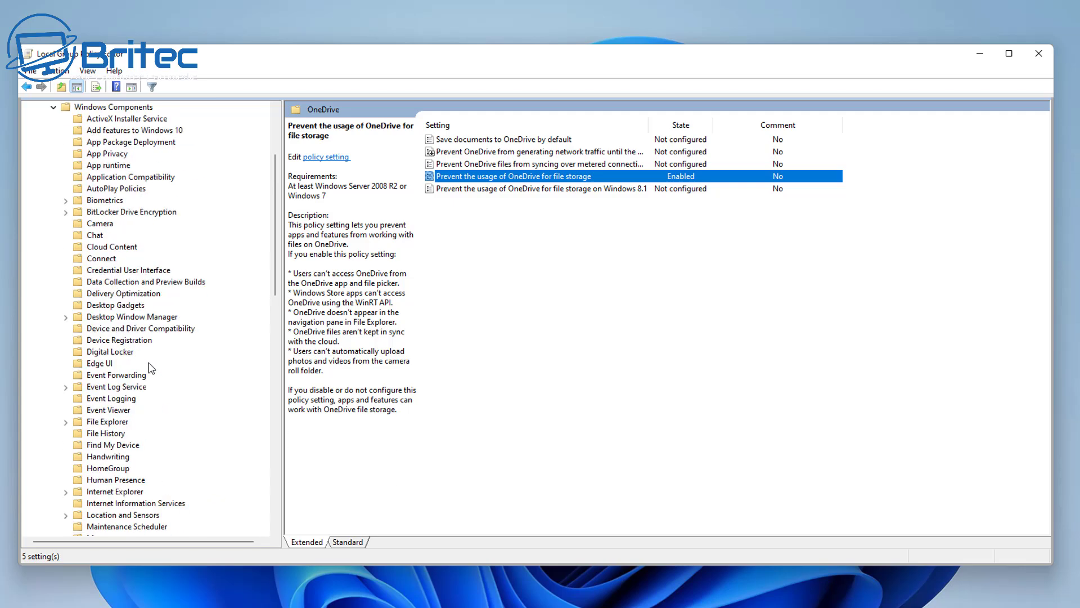
{"action": "left_click", "coordinate": [54, 237]}
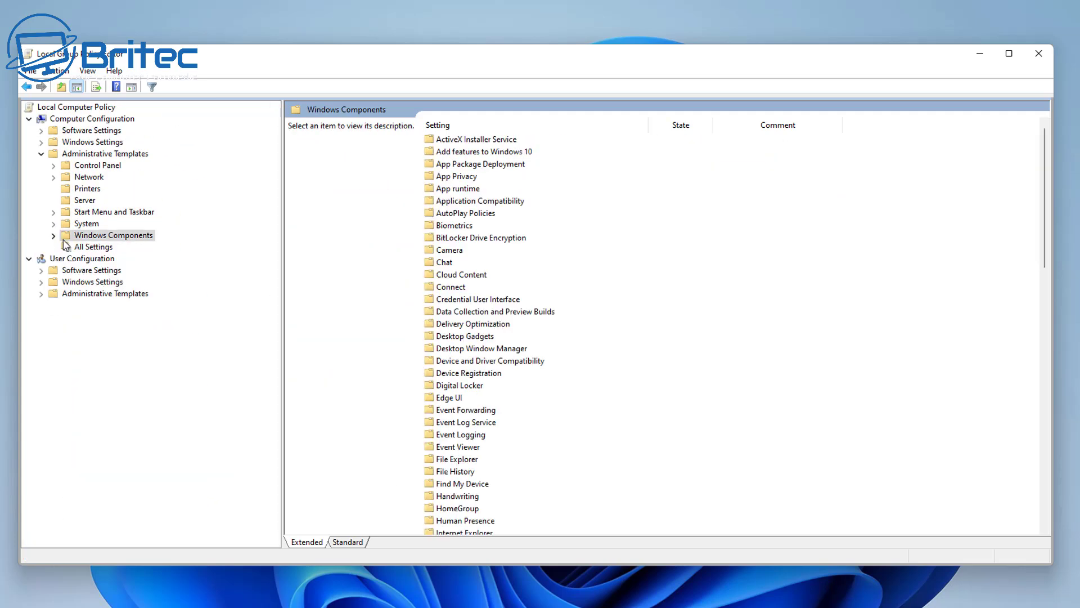
{"action": "left_click", "coordinate": [41, 154]}
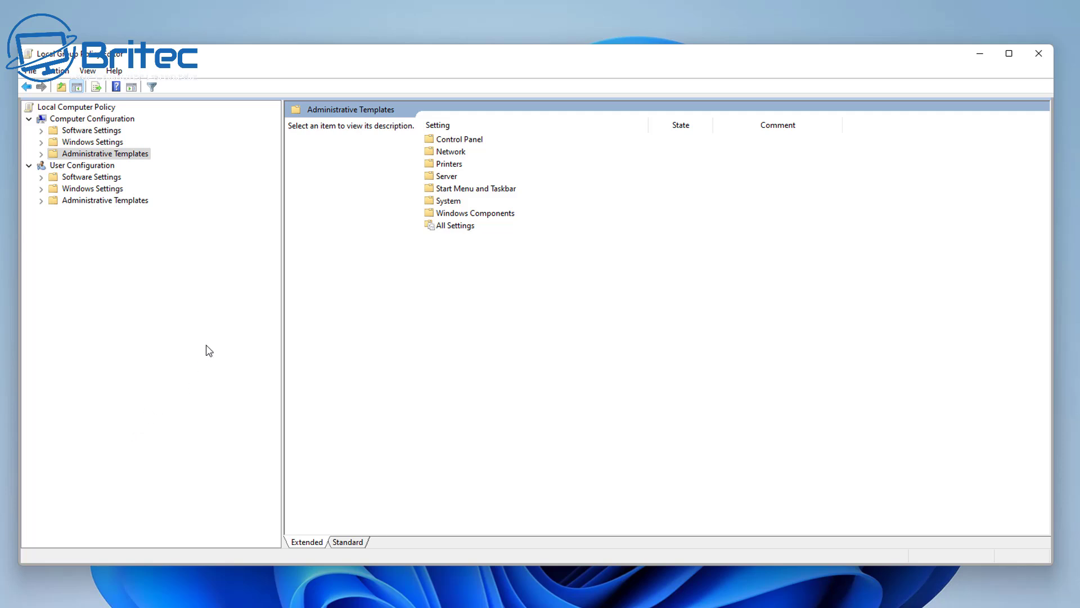
- Open Security Options in Local Policies under Computer Configuration's Windows Settings and Security Settings, and select the Accounts: Guest account status policy
{"action": "left_click", "coordinate": [95, 119]}
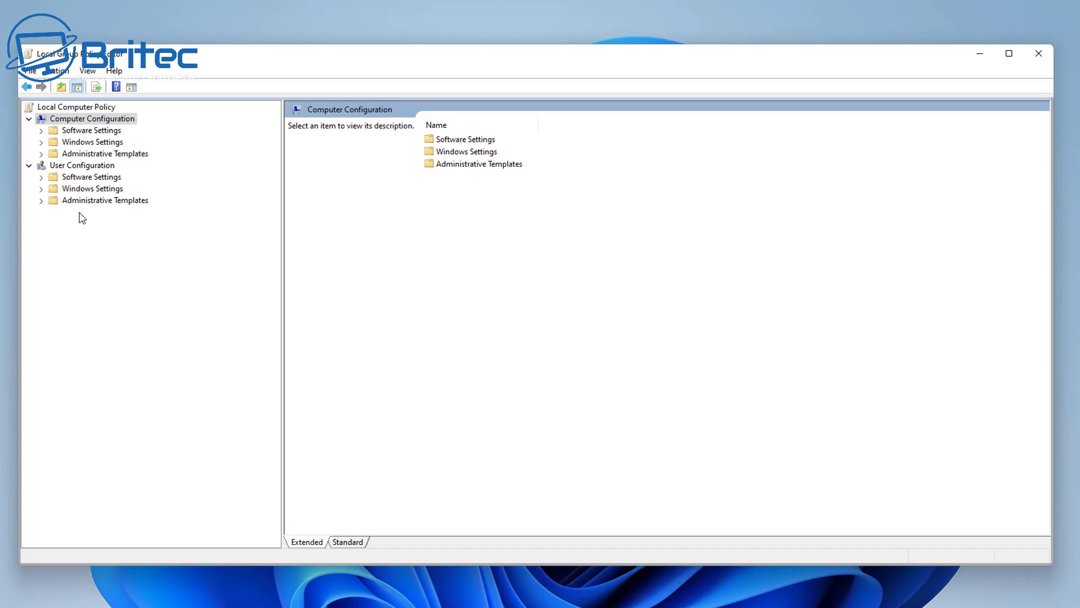
{"action": "left_click", "coordinate": [91, 142]}
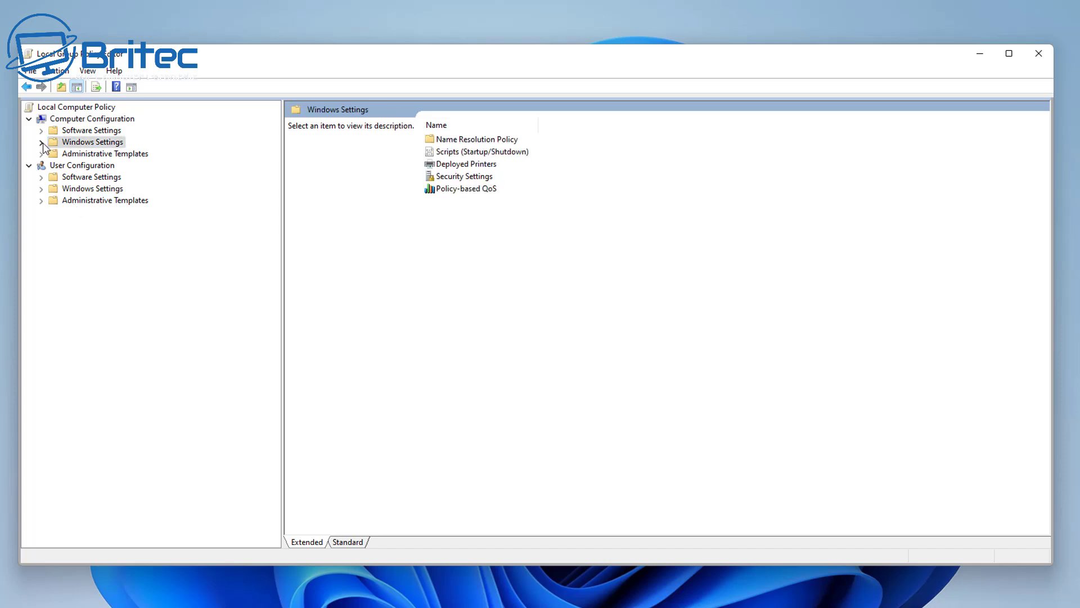
{"action": "left_click", "coordinate": [42, 143]}
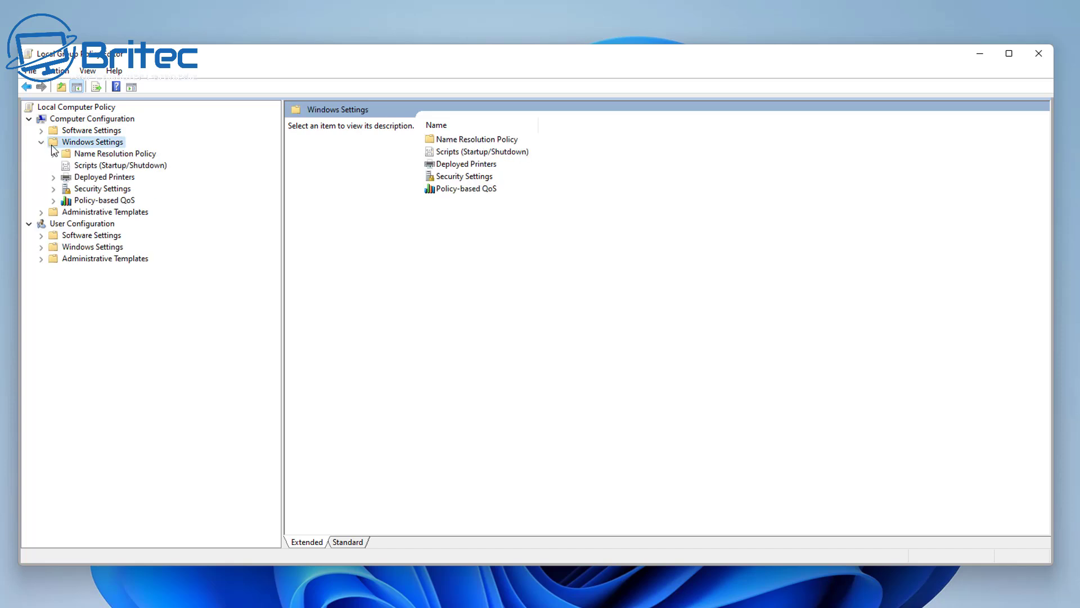
{"action": "left_click", "coordinate": [104, 190]}
{"action": "left_click", "coordinate": [53, 190]}
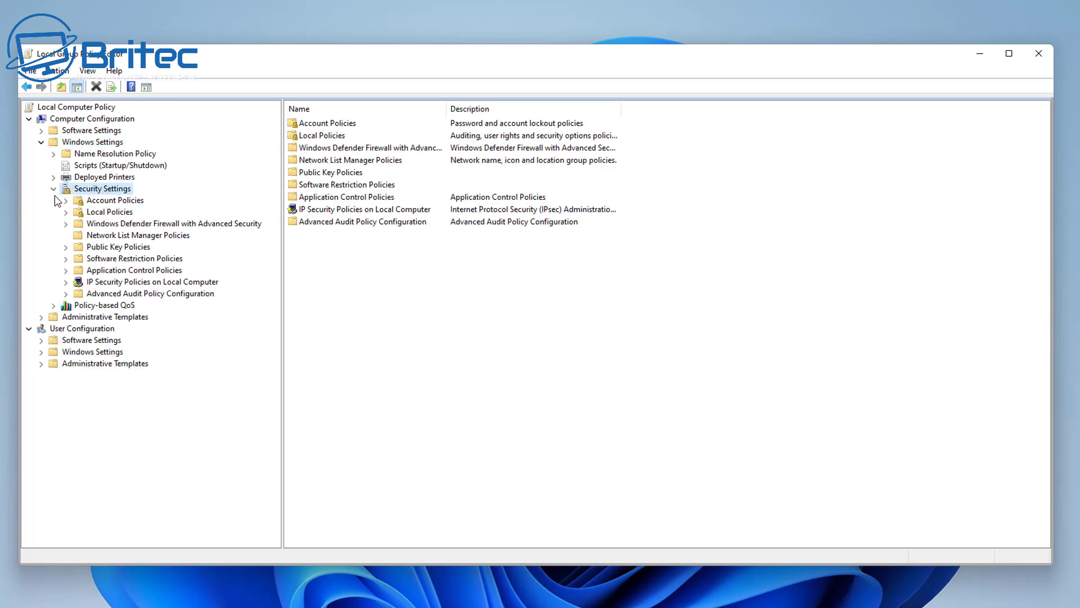
{"action": "left_click", "coordinate": [110, 212]}
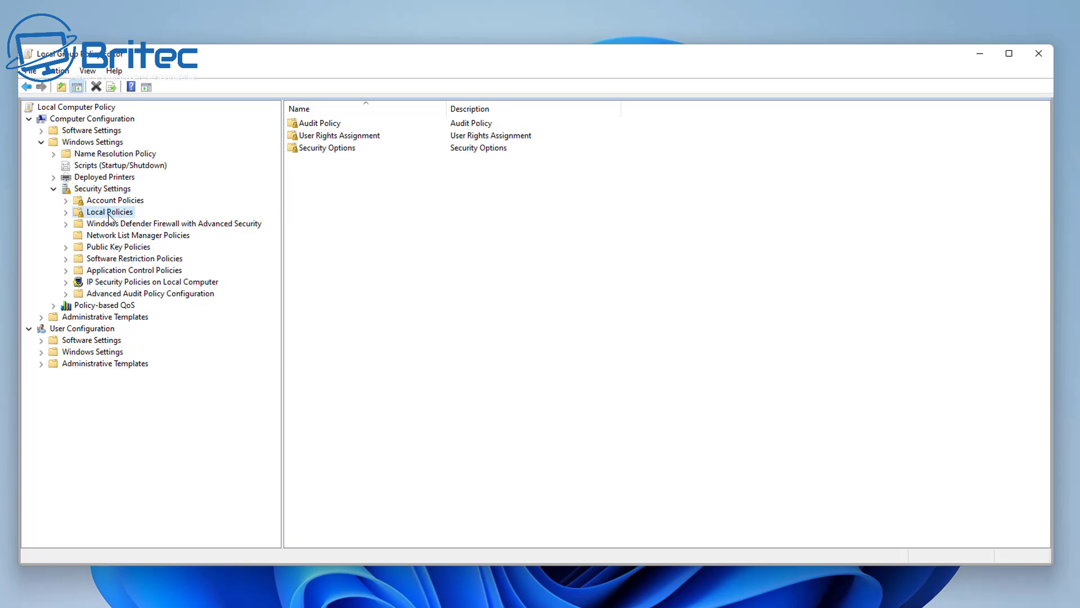
{"action": "left_click", "coordinate": [66, 212]}
{"action": "left_click", "coordinate": [124, 248]}
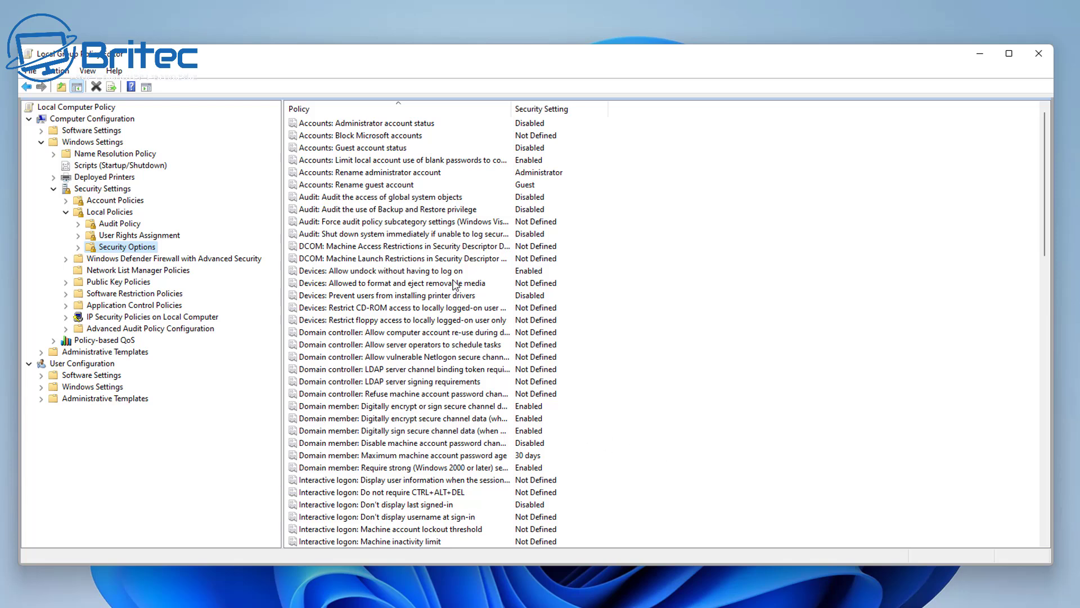
{"action": "left_click", "coordinate": [388, 150]}
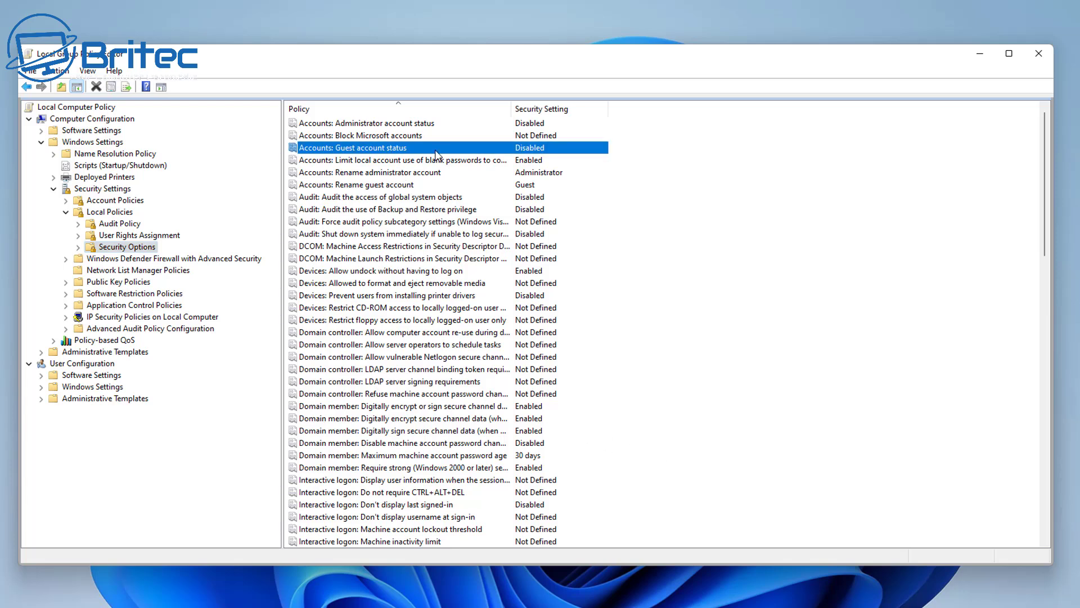
- Review the Accounts: Guest account status properties without changing them, and collapse the Local Policies folder
{"action": "double_click", "coordinate": [403, 150]}
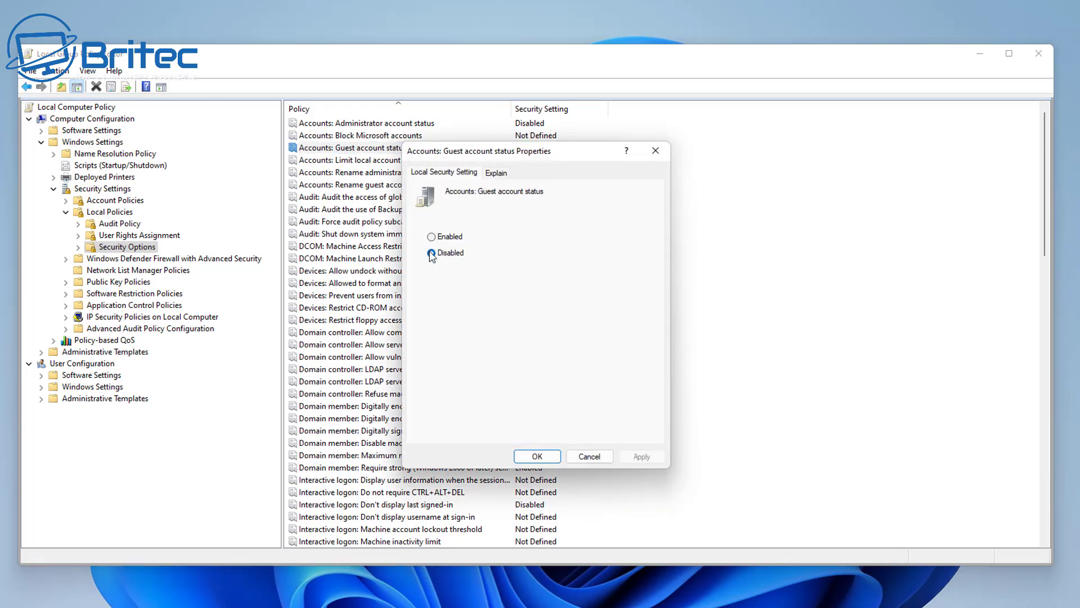
{"action": "left_click", "coordinate": [590, 455]}
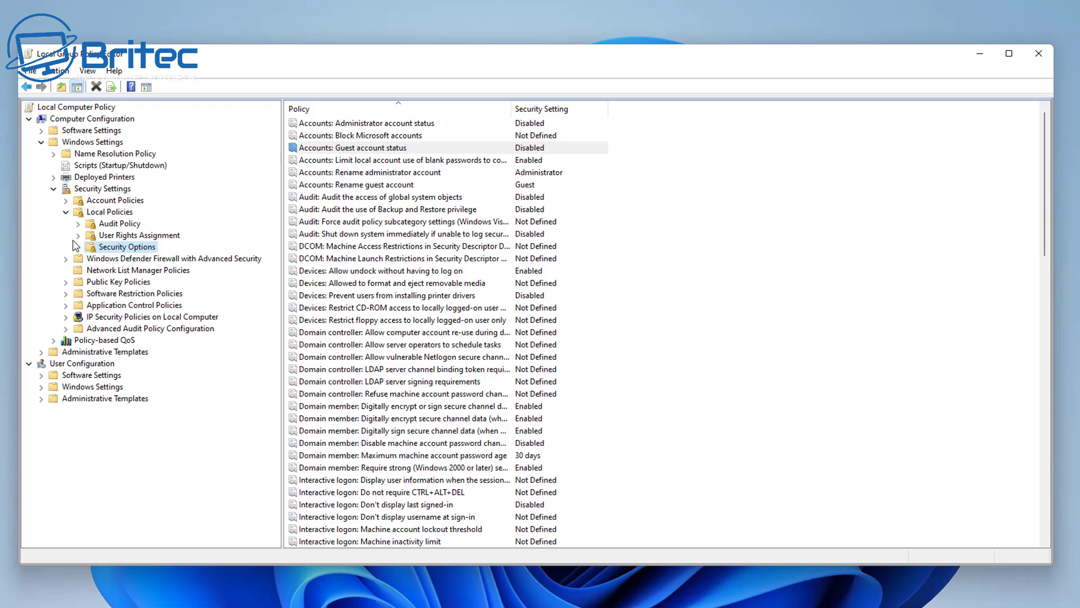
{"action": "left_click", "coordinate": [65, 213]}
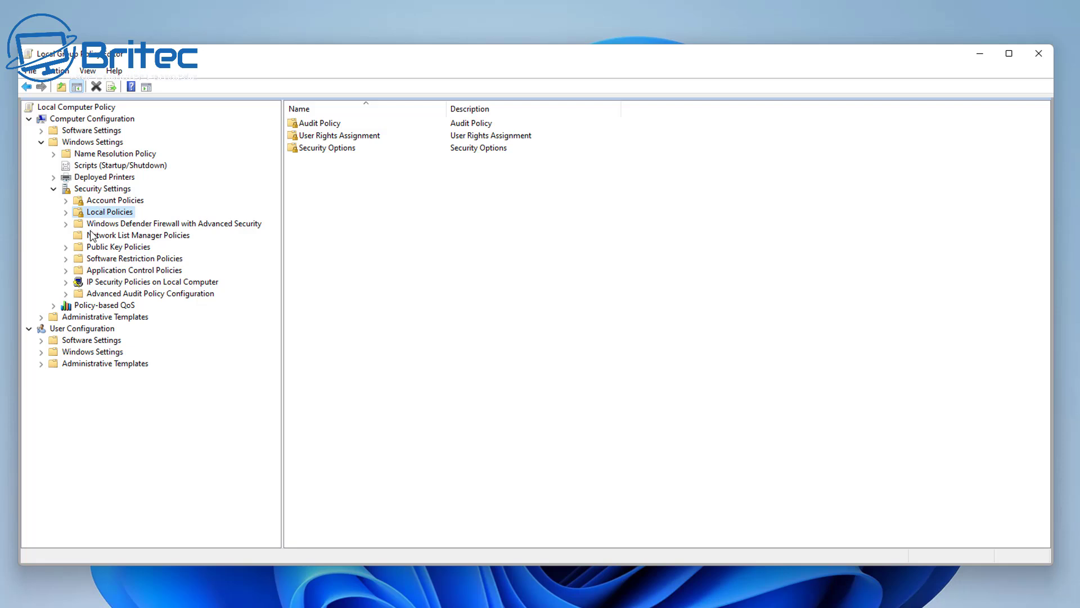
- Expand Account Policies under Security Settings and open its Password Policy folder
{"action": "left_click", "coordinate": [90, 191]}
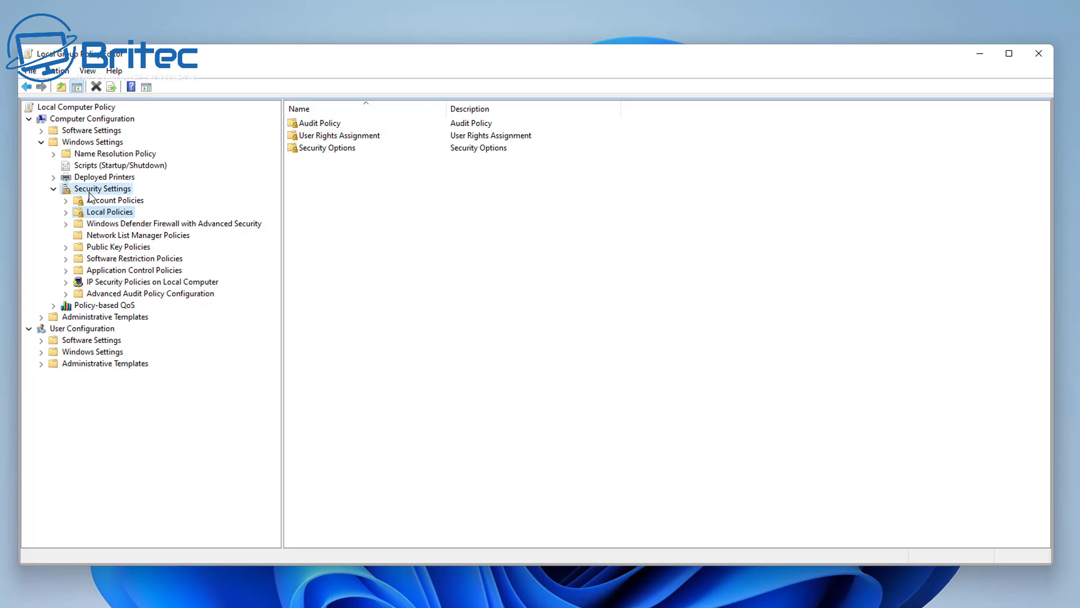
{"action": "left_click", "coordinate": [90, 202]}
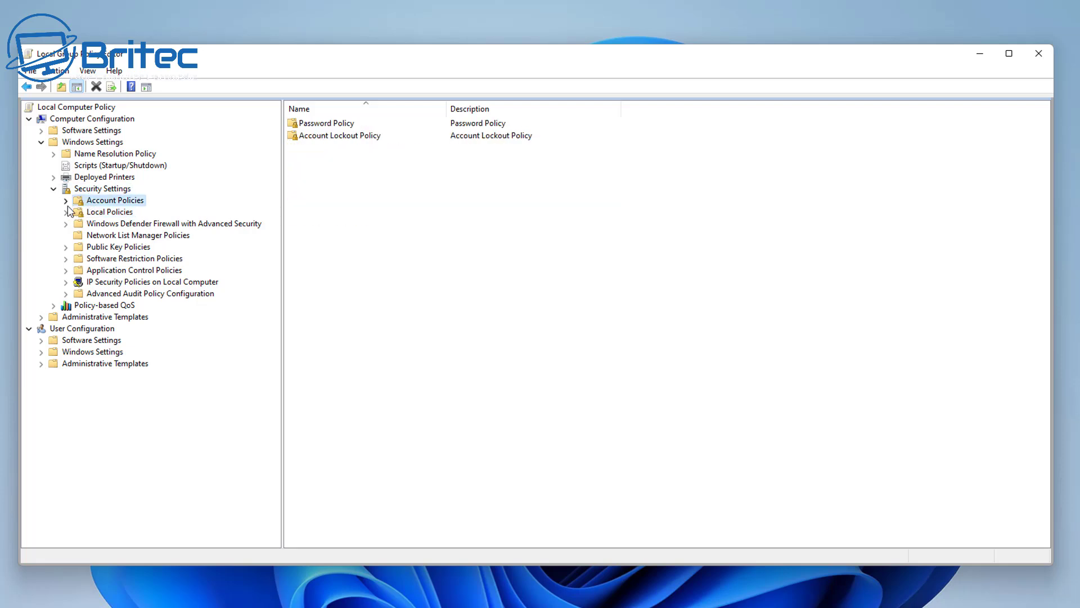
{"action": "left_click", "coordinate": [65, 201]}
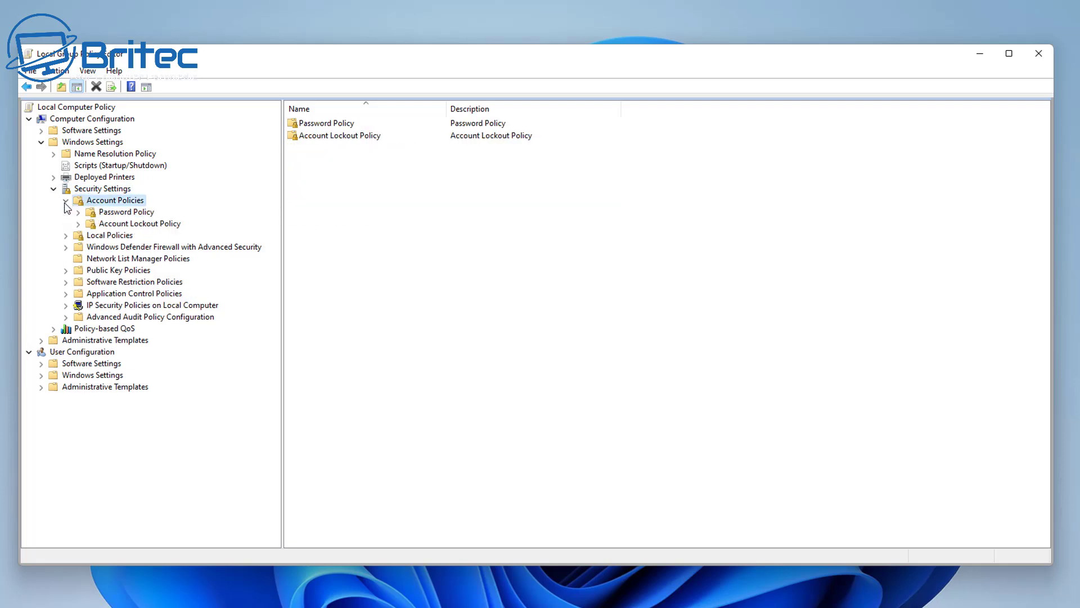
{"action": "left_click", "coordinate": [130, 214]}
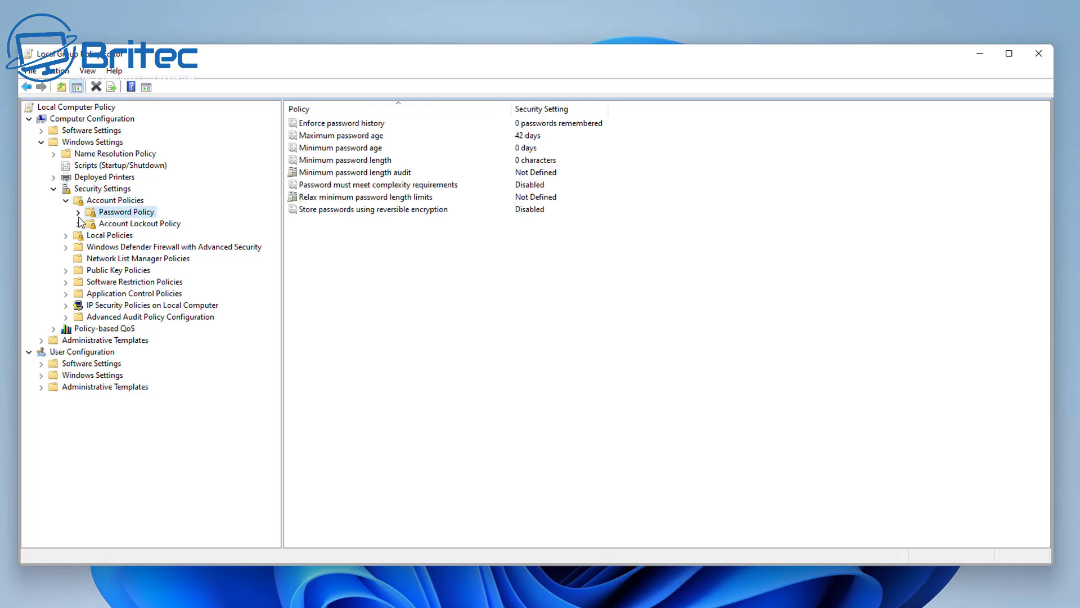
- Set the Minimum password length policy to 10 characters and apply it
{"action": "left_click", "coordinate": [345, 162]}
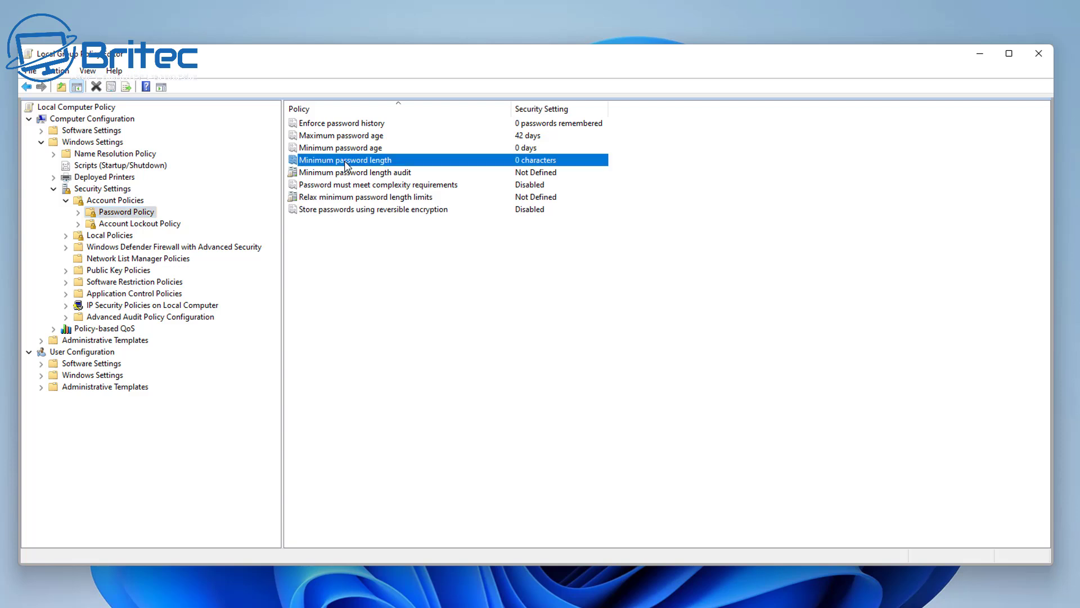
{"action": "double_click", "coordinate": [346, 161]}
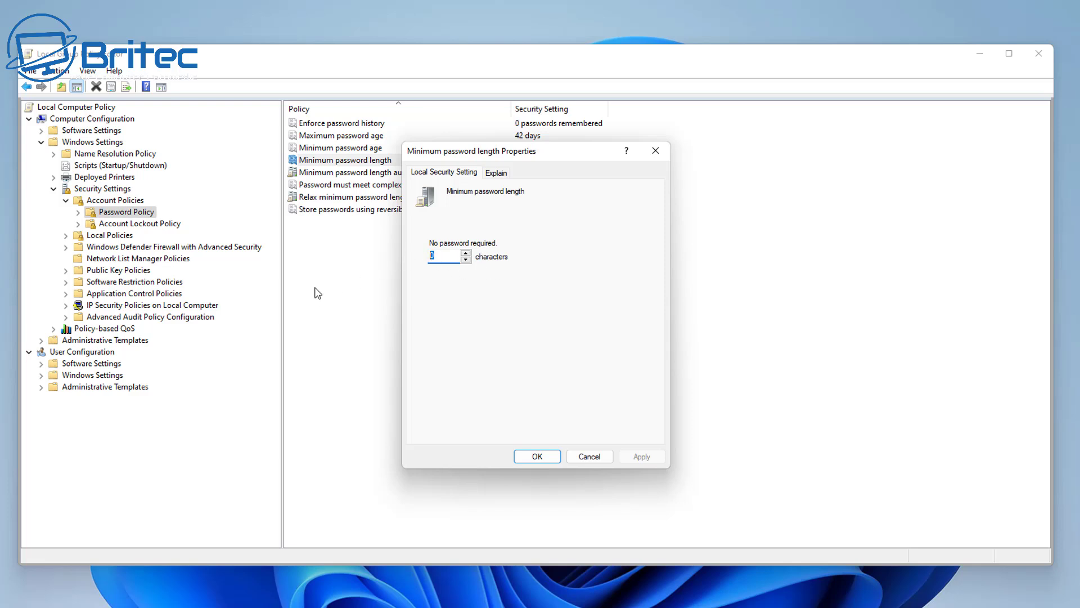
{"action": "type", "text": "14"}
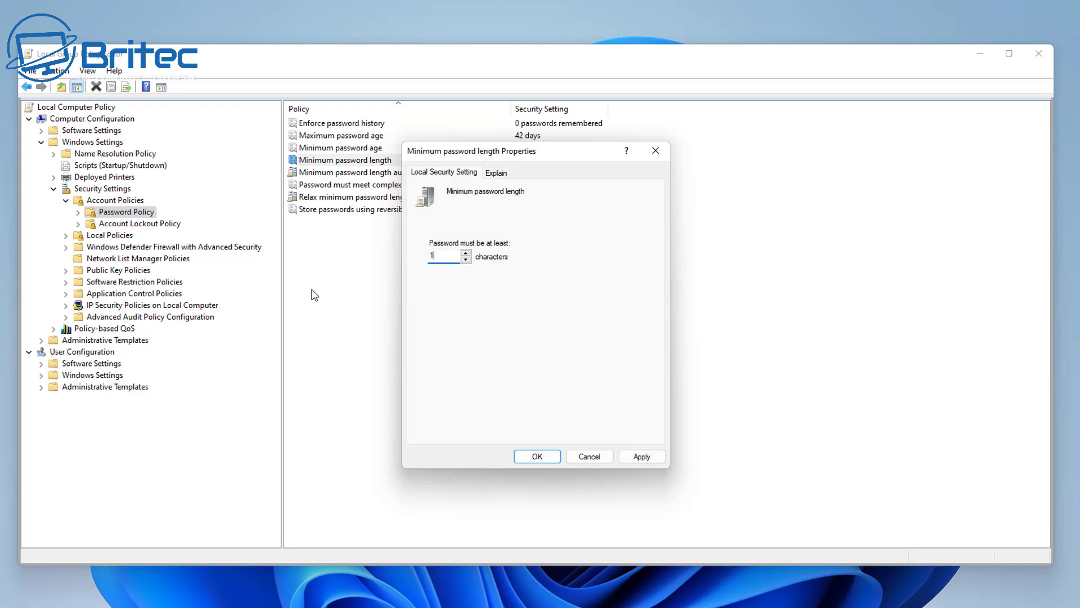
{"action": "key", "text": "shift+Home"}
{"action": "type", "text": "1"}
{"action": "left_click", "coordinate": [642, 456]}
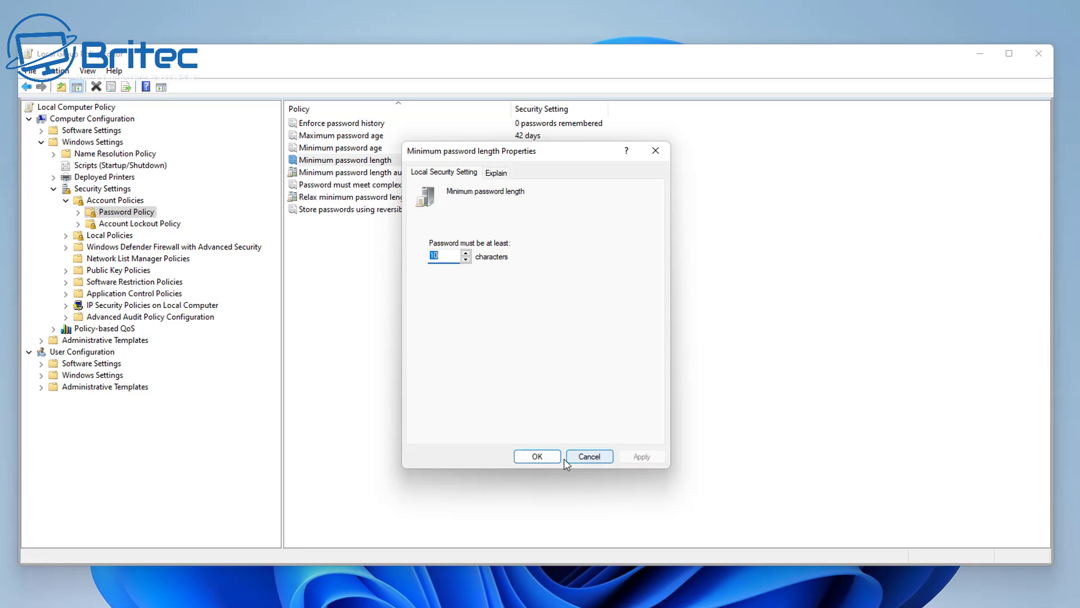
{"action": "left_click", "coordinate": [538, 456]}
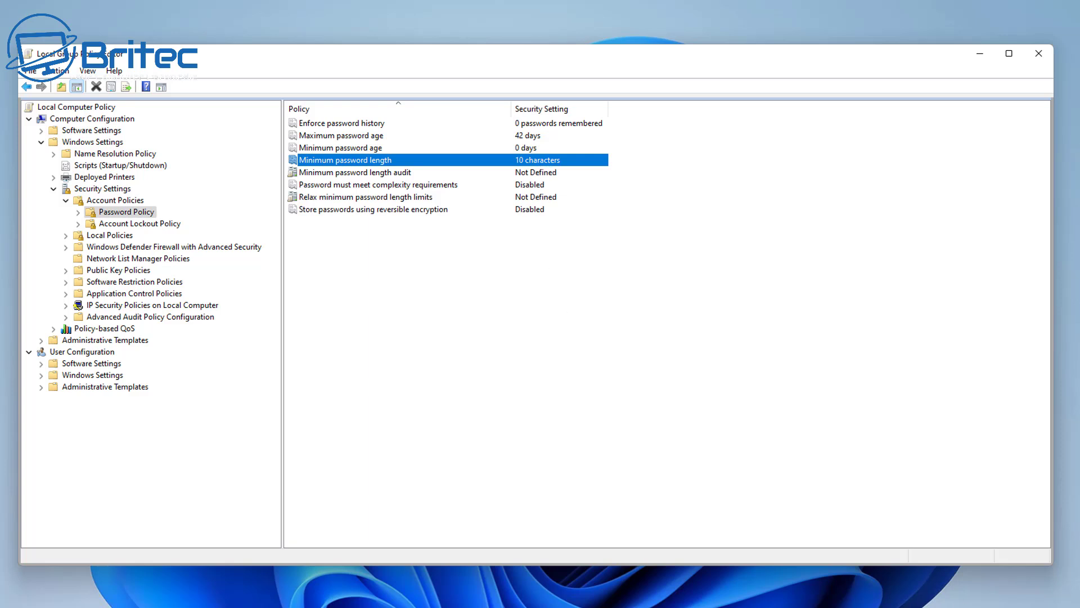
{"action": "left_click", "coordinate": [376, 450]}
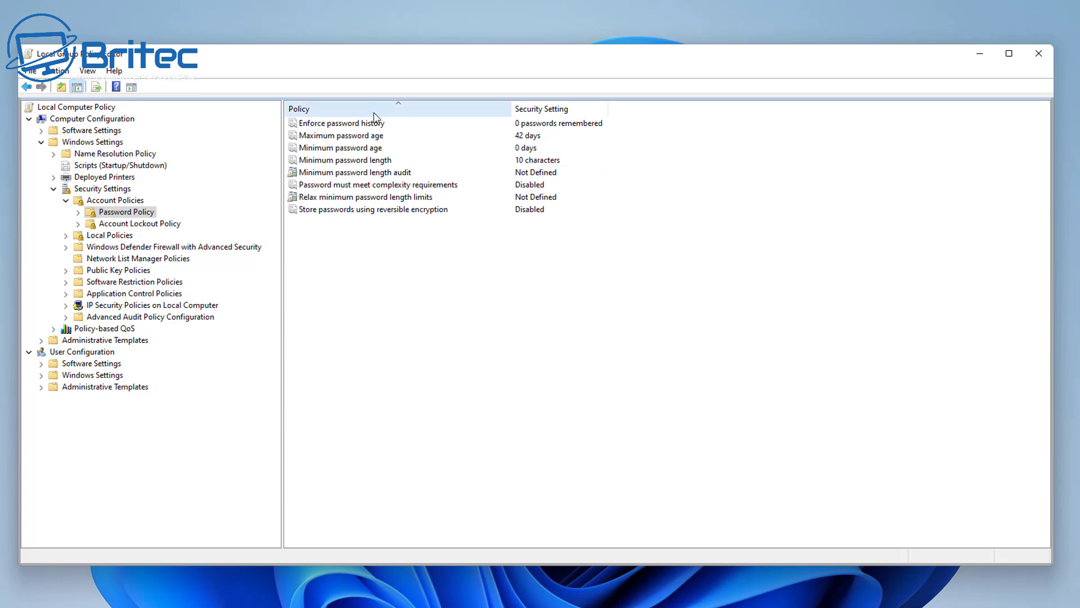
- Set the Maximum password age policy so that passwords expire in 14 days, and apply it
{"action": "left_click", "coordinate": [351, 137]}
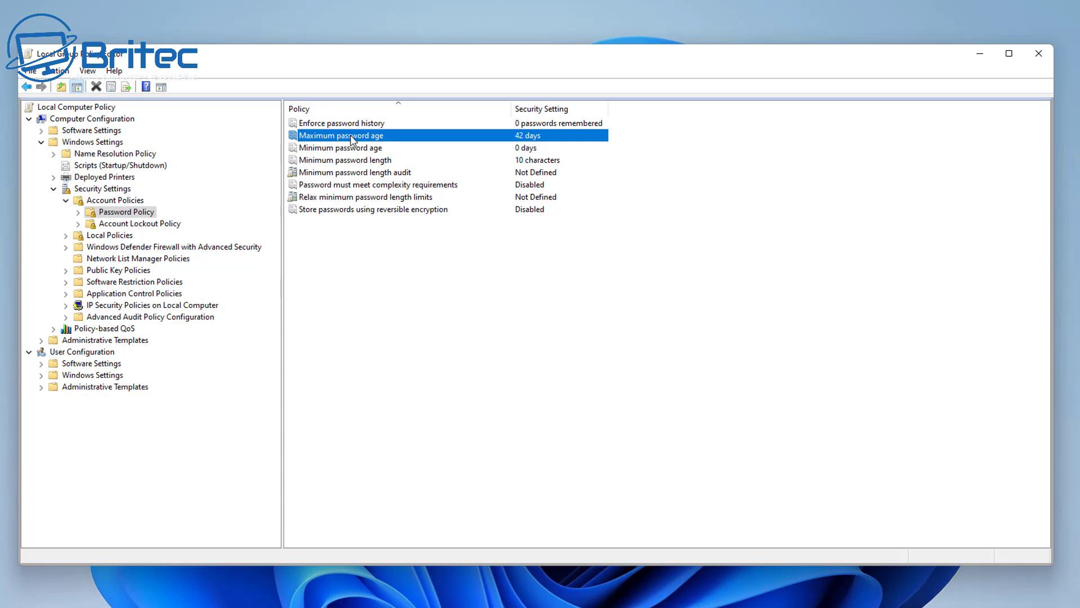
{"action": "double_click", "coordinate": [351, 137]}
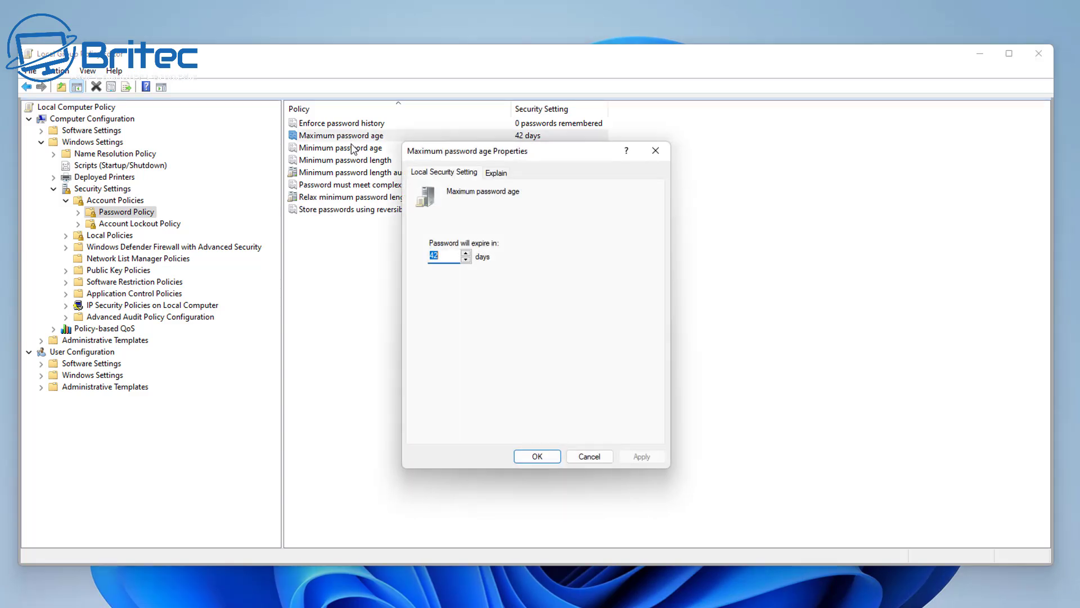
{"action": "left_click", "coordinate": [446, 254]}
{"action": "key", "text": "ctrl+a"}
{"action": "type", "text": "7"}
{"action": "key", "text": "ctrl+a"}
{"action": "type", "text": "14"}
{"action": "left_click", "coordinate": [642, 456]}
{"action": "left_click", "coordinate": [536, 457]}
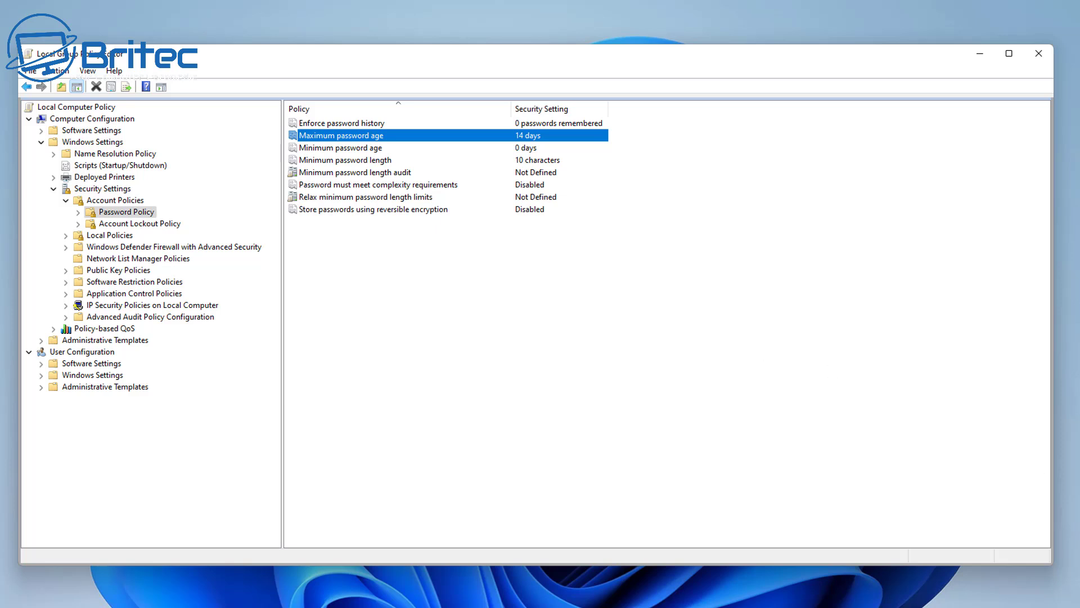
- Review the Enforce password history properties without changing them, and select the Password must meet complexity requirements policy
{"action": "key", "text": "Up"}
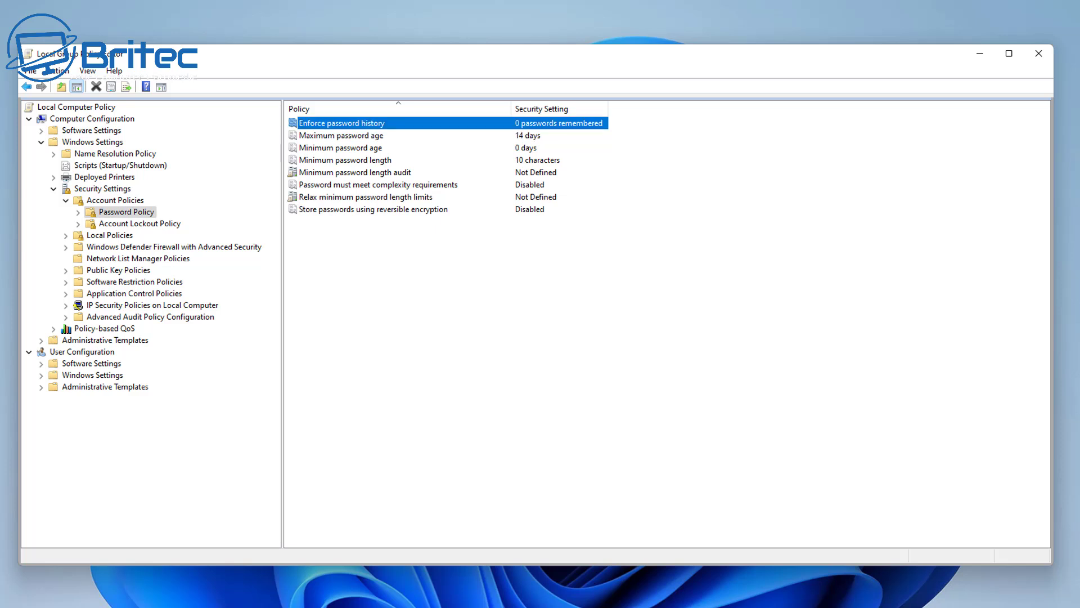
{"action": "double_click", "coordinate": [369, 126]}
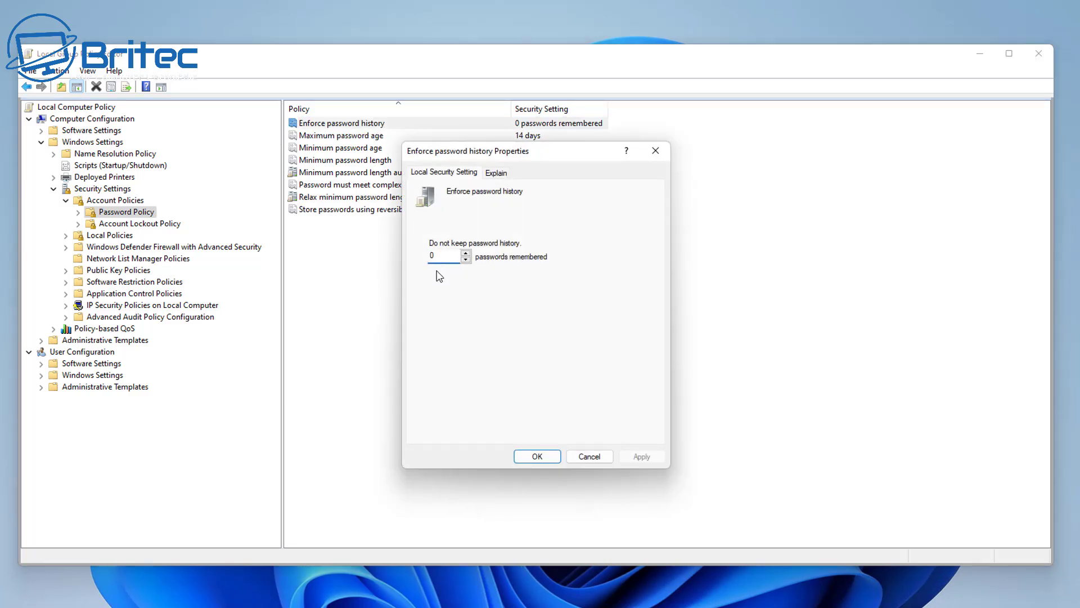
{"action": "left_click", "coordinate": [599, 463]}
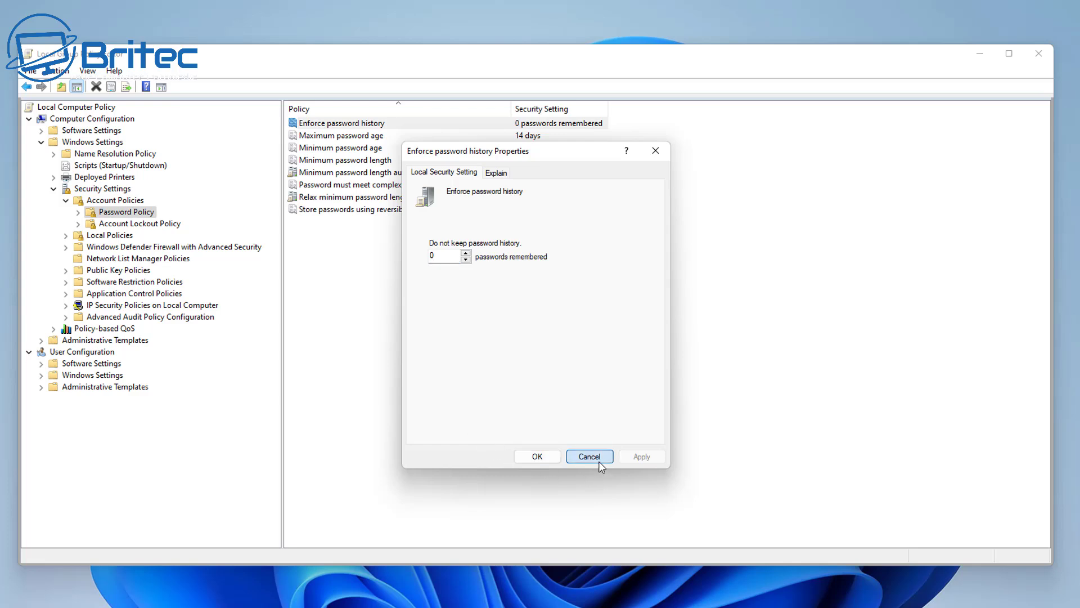
{"action": "left_click", "coordinate": [500, 189]}
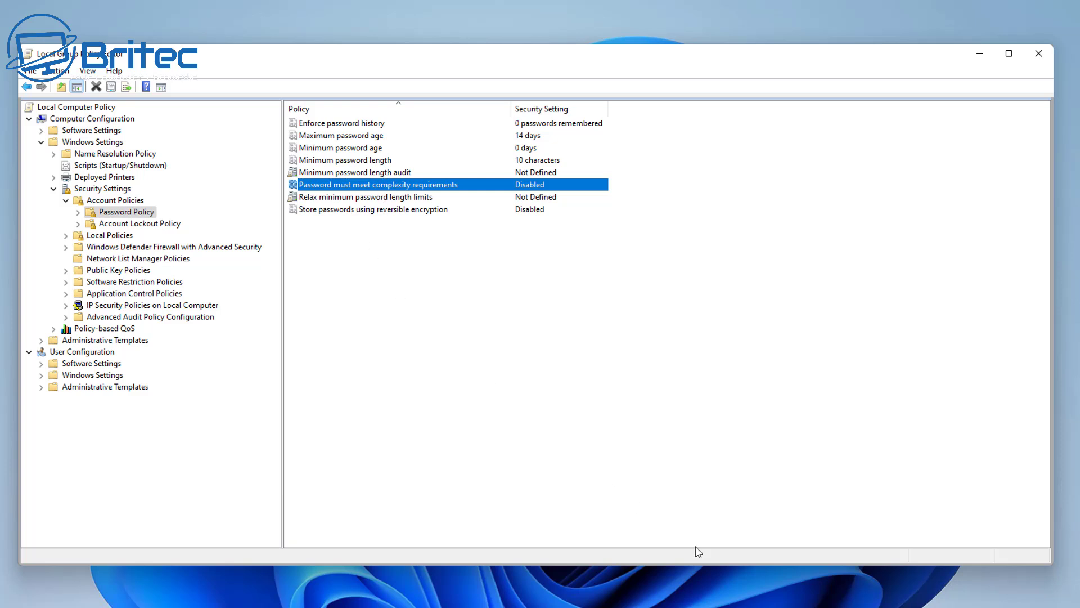
- Collapse Account Policies, Security Settings and Windows Settings under Computer Configuration
{"action": "left_click", "coordinate": [65, 200]}
{"action": "left_click", "coordinate": [53, 189]}
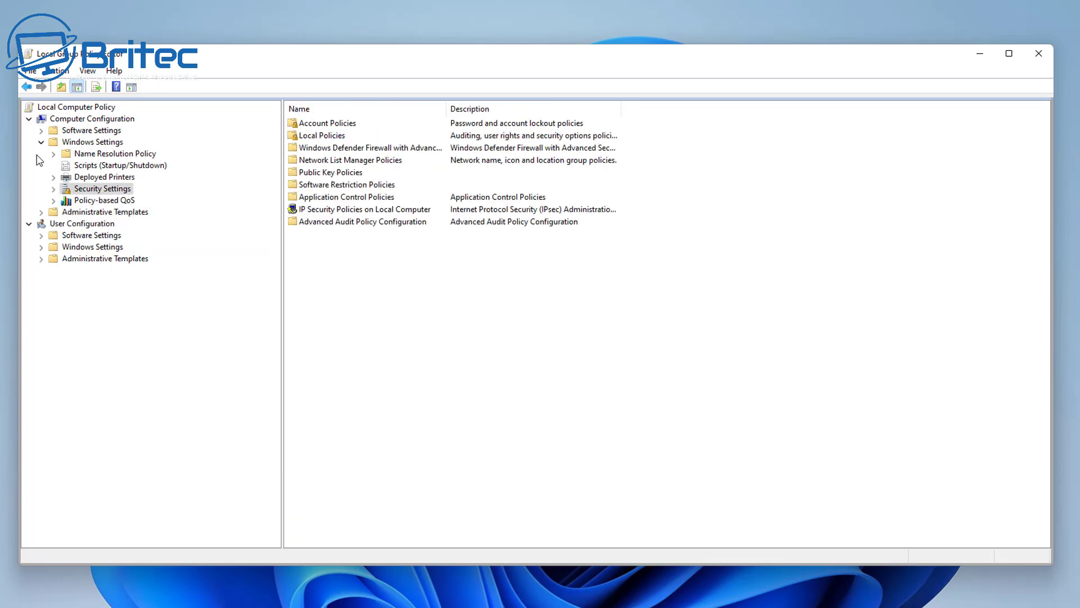
{"action": "left_click", "coordinate": [40, 143]}
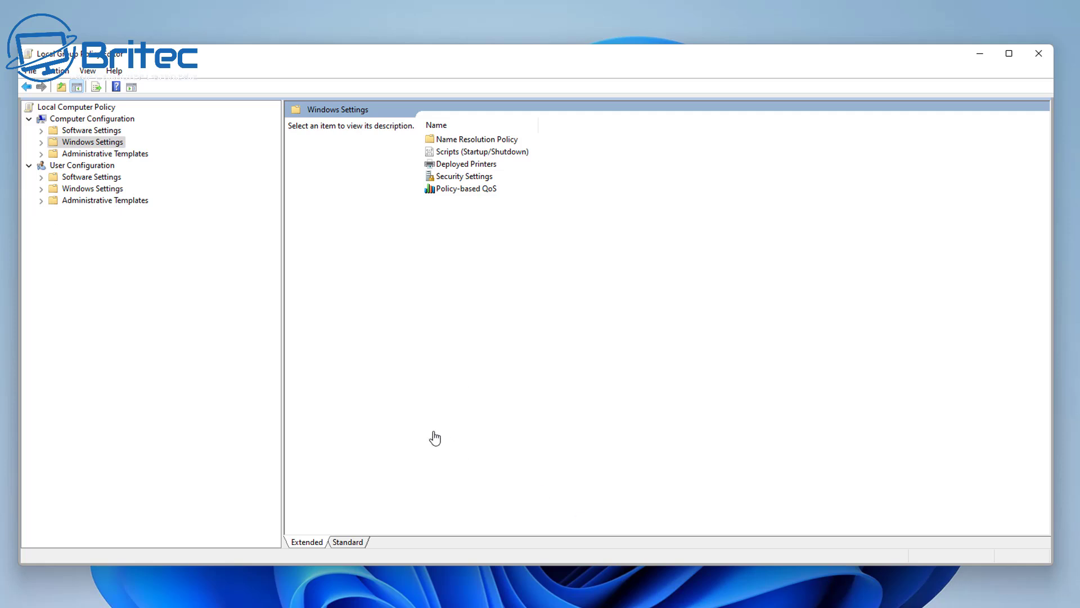
- Open the Windows Update folder in Windows Components under Computer Configuration's Administrative Templates
{"action": "left_click", "coordinate": [84, 119]}
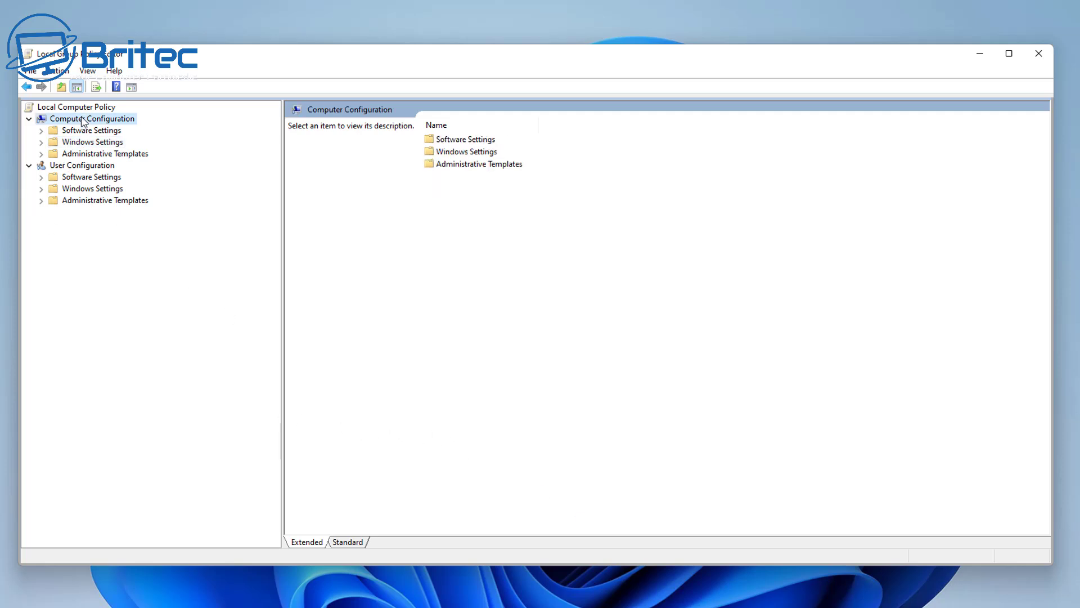
{"action": "left_click", "coordinate": [84, 156]}
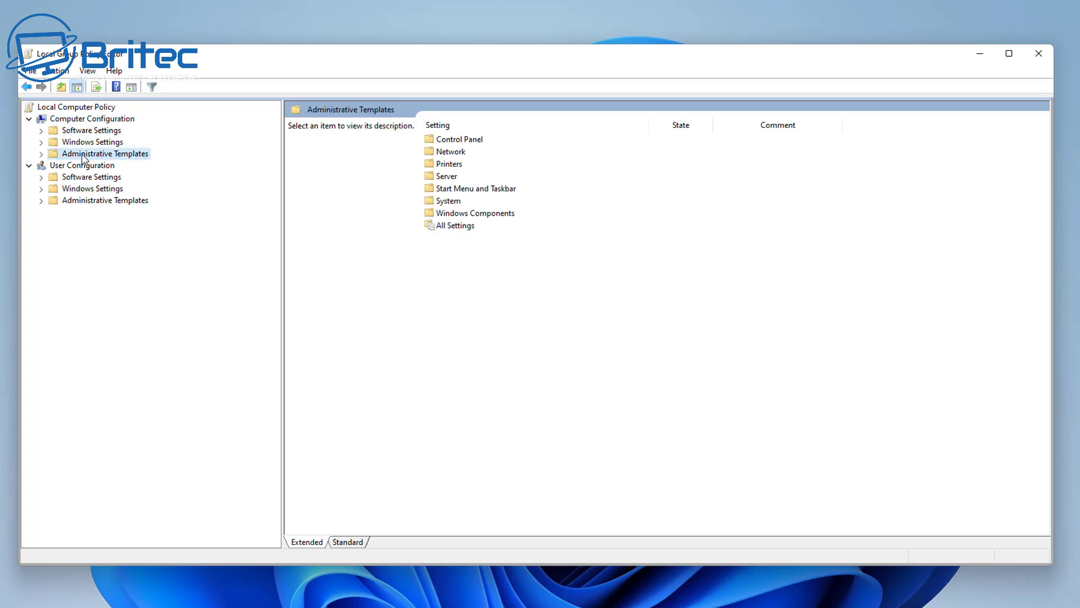
{"action": "left_click", "coordinate": [41, 154]}
{"action": "left_click", "coordinate": [108, 236]}
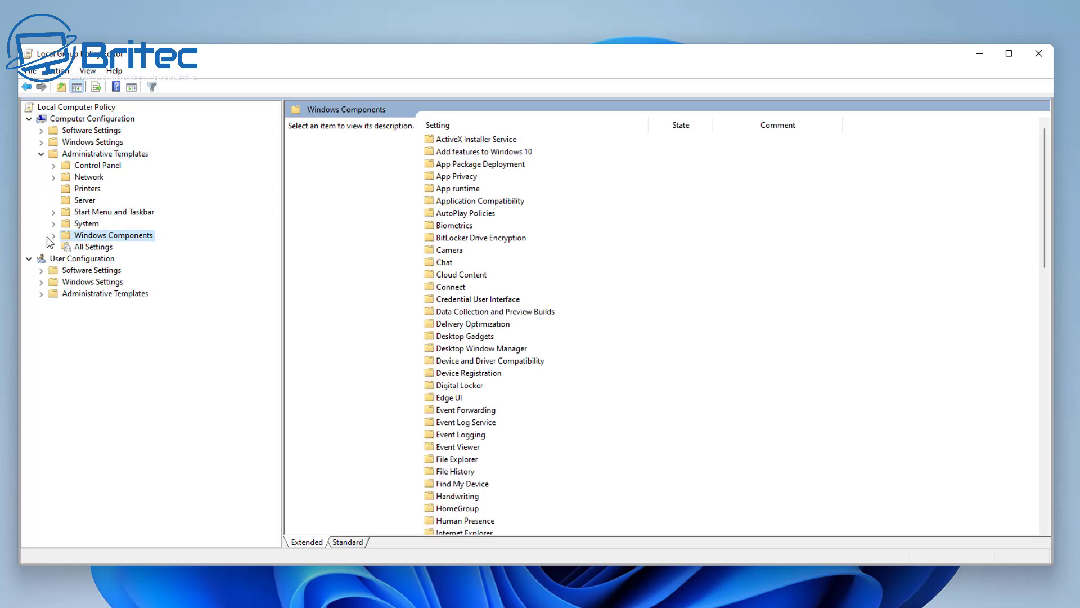
{"action": "left_click", "coordinate": [53, 236]}
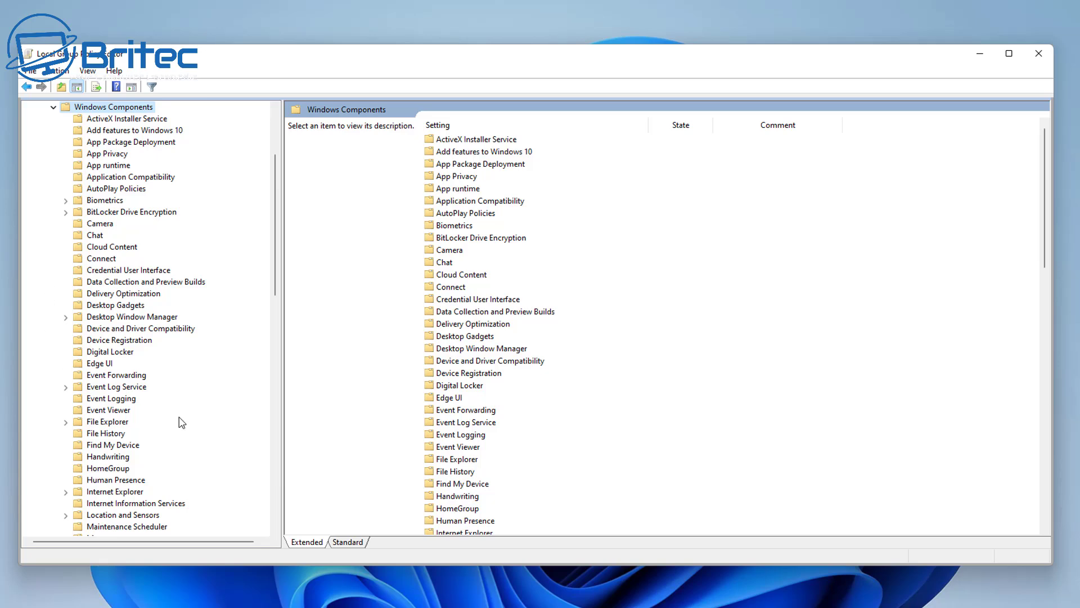
{"action": "scroll", "coordinate": [554, 455], "scroll_direction": "down", "scroll_amount": 3}
{"action": "scroll", "coordinate": [556, 455], "scroll_direction": "down", "scroll_amount": 15}
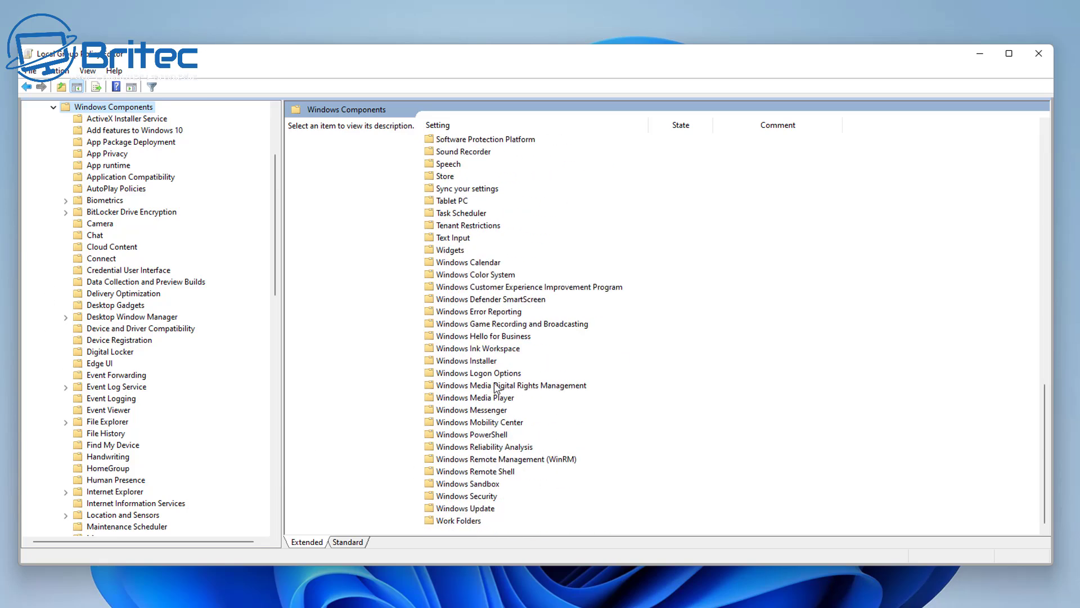
{"action": "left_click", "coordinate": [488, 509]}
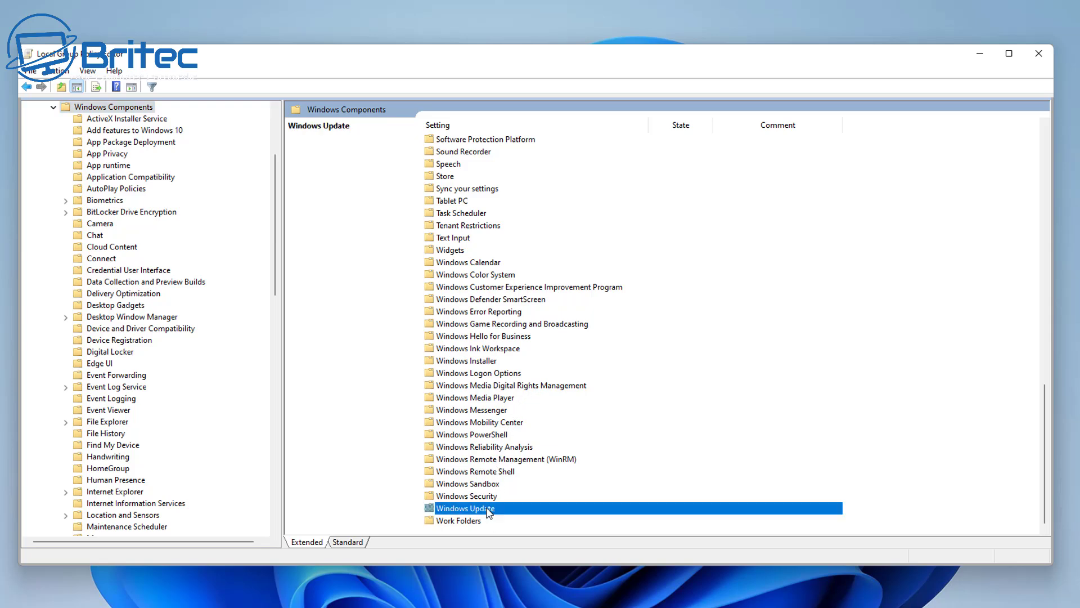
{"action": "double_click", "coordinate": [488, 508]}
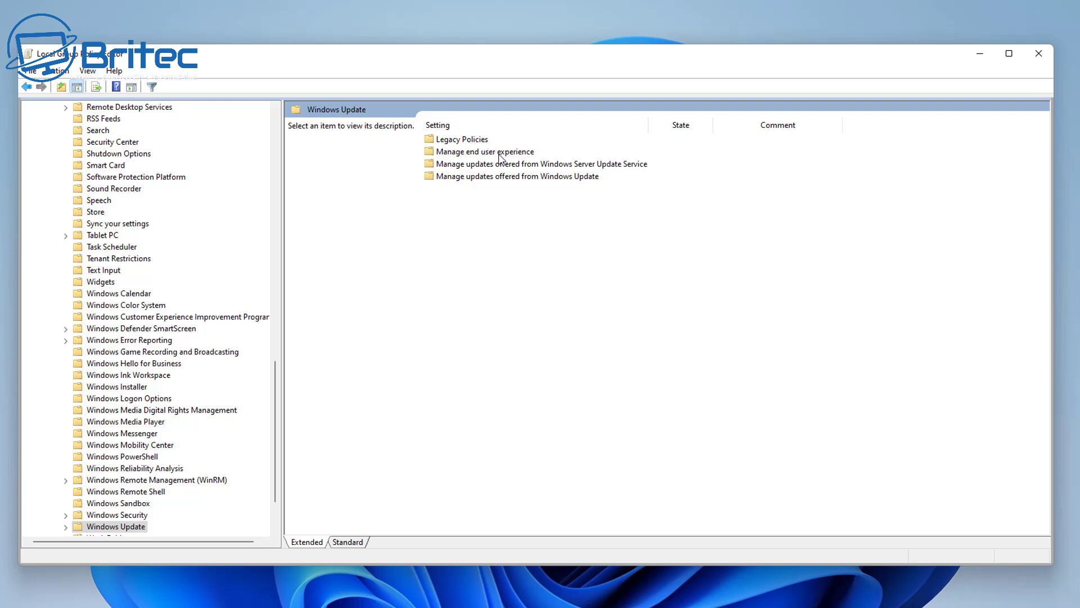
- Look through the policies for updates offered from Windows Update and from Windows Server Update Service, returning to the Windows Update folder
{"action": "left_click", "coordinate": [523, 182]}
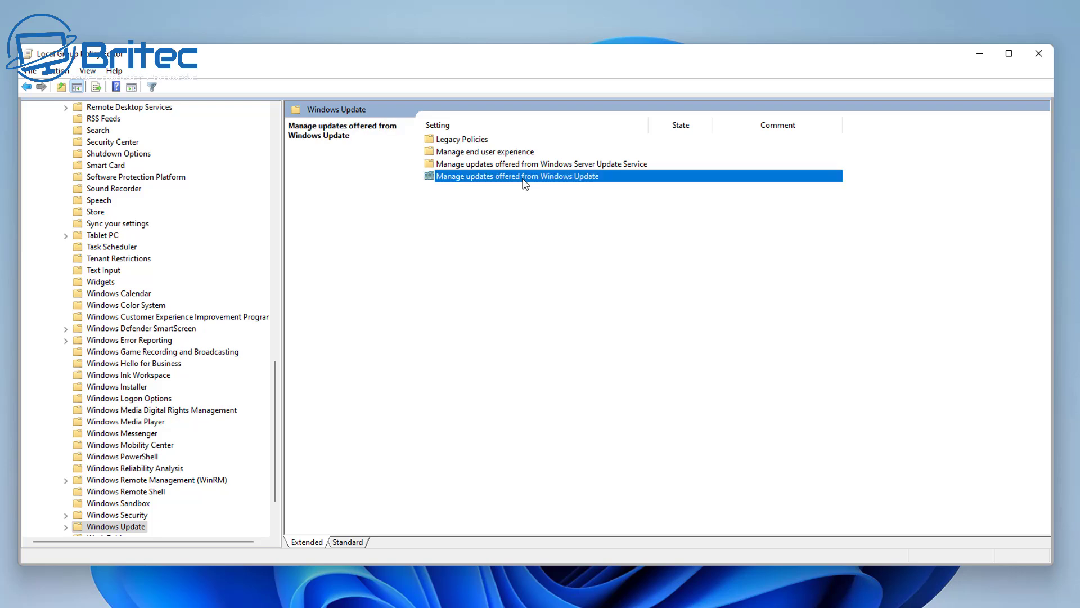
{"action": "double_click", "coordinate": [524, 181]}
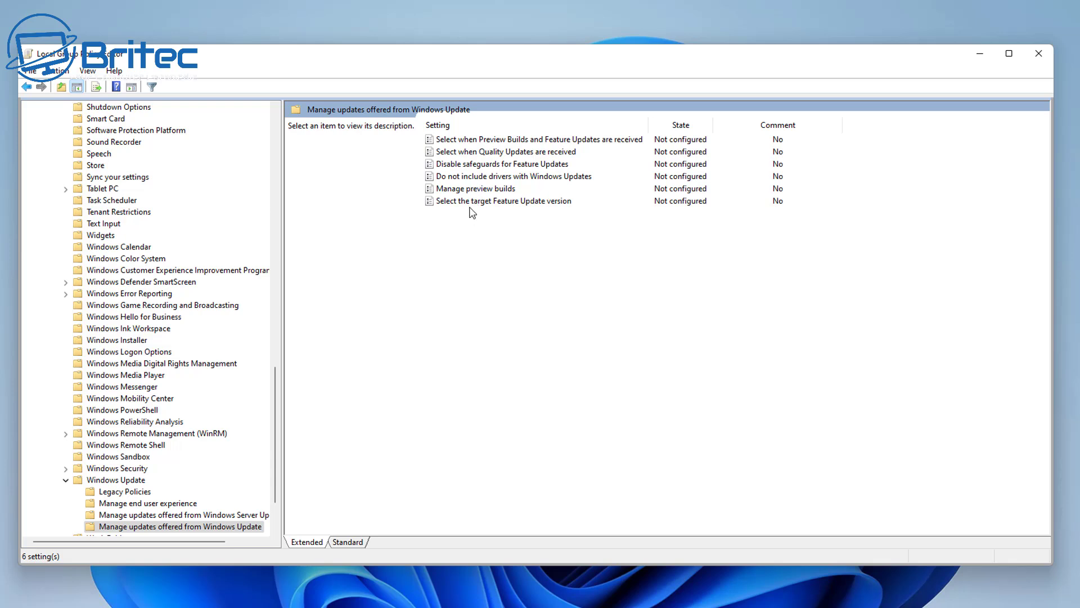
{"action": "left_click", "coordinate": [26, 87]}
{"action": "double_click", "coordinate": [473, 164]}
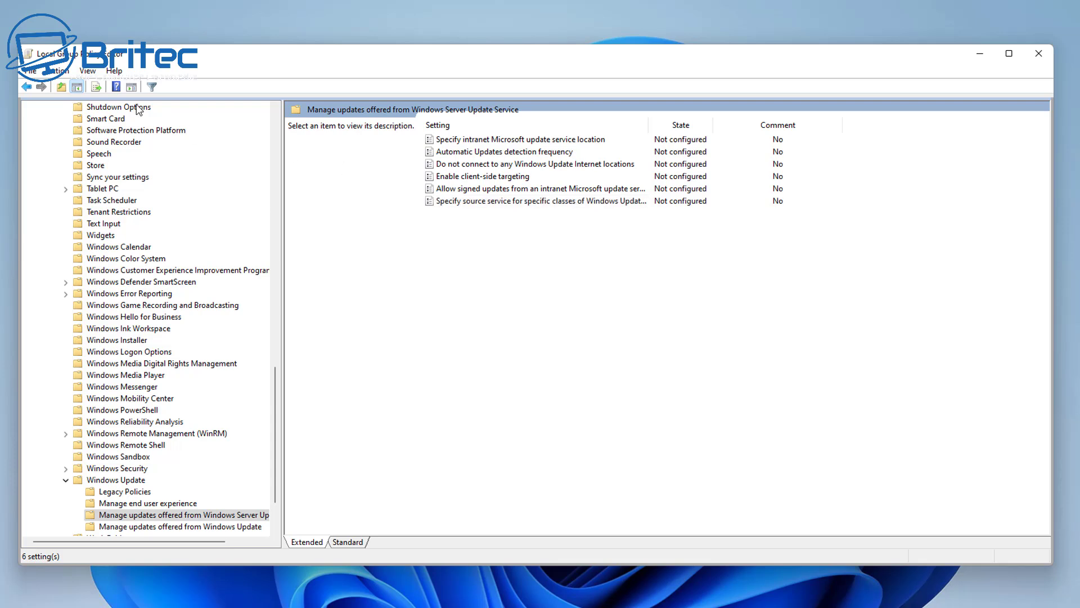
{"action": "left_click", "coordinate": [26, 87]}
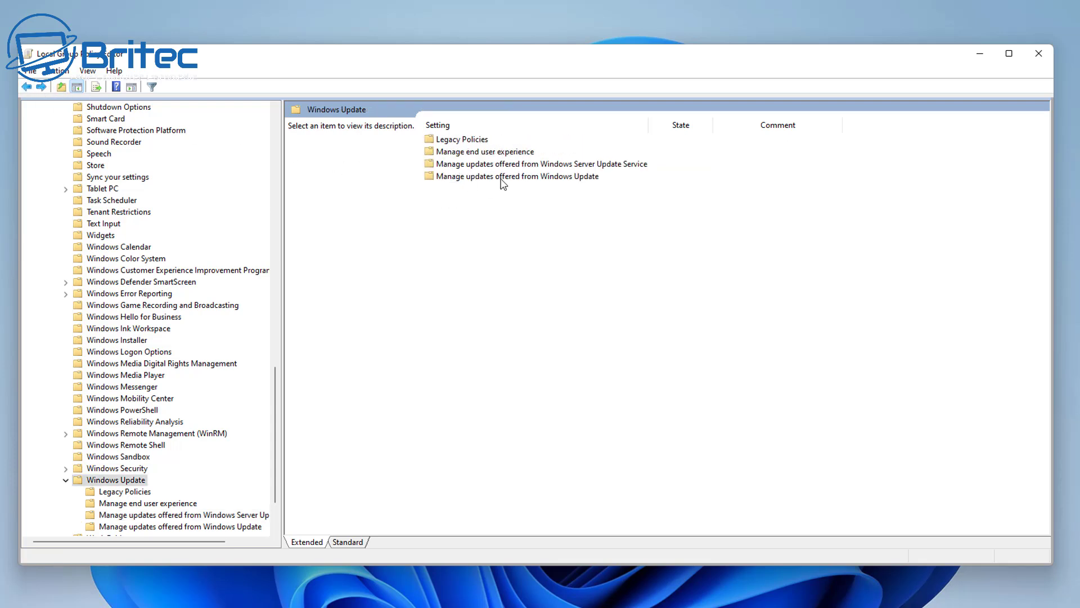
- Open the Manage end user experience folder and select the Turn off auto-restart for updates during active hours policy
{"action": "left_click", "coordinate": [501, 153]}
{"action": "double_click", "coordinate": [501, 153]}
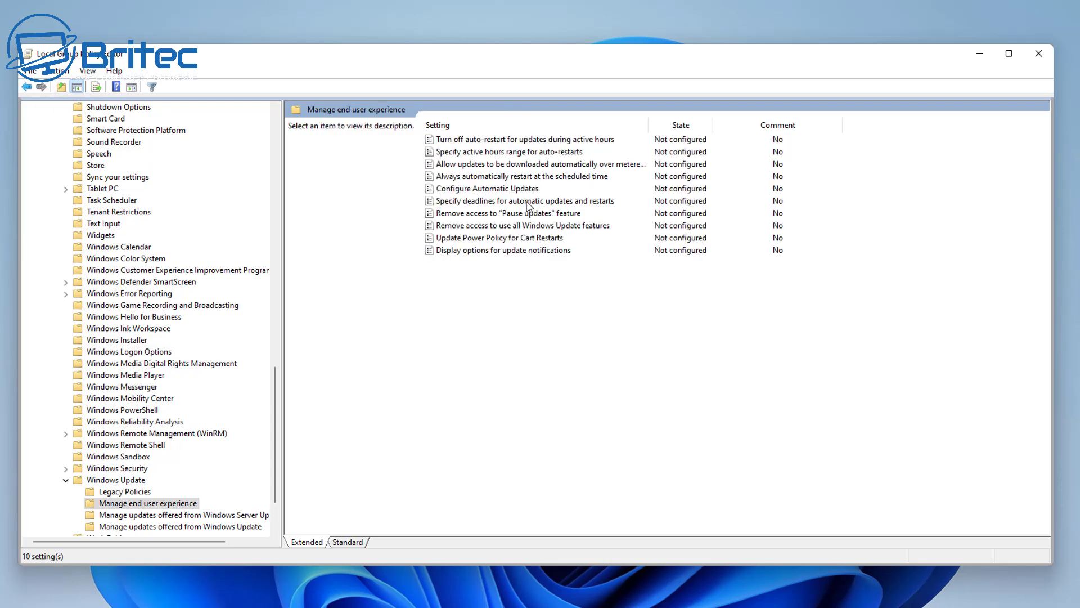
{"action": "left_click", "coordinate": [543, 140]}
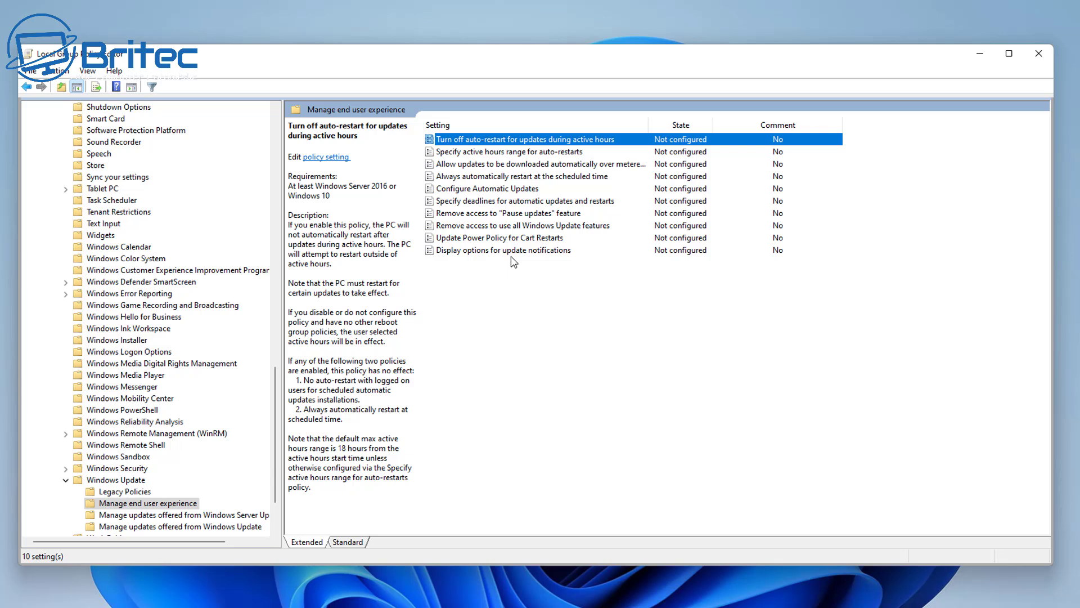
- Review the policies removing access to "Pause updates" and to all Windows Update features, returning to Turn off auto-restart for updates during active hours
{"action": "left_click", "coordinate": [526, 215]}
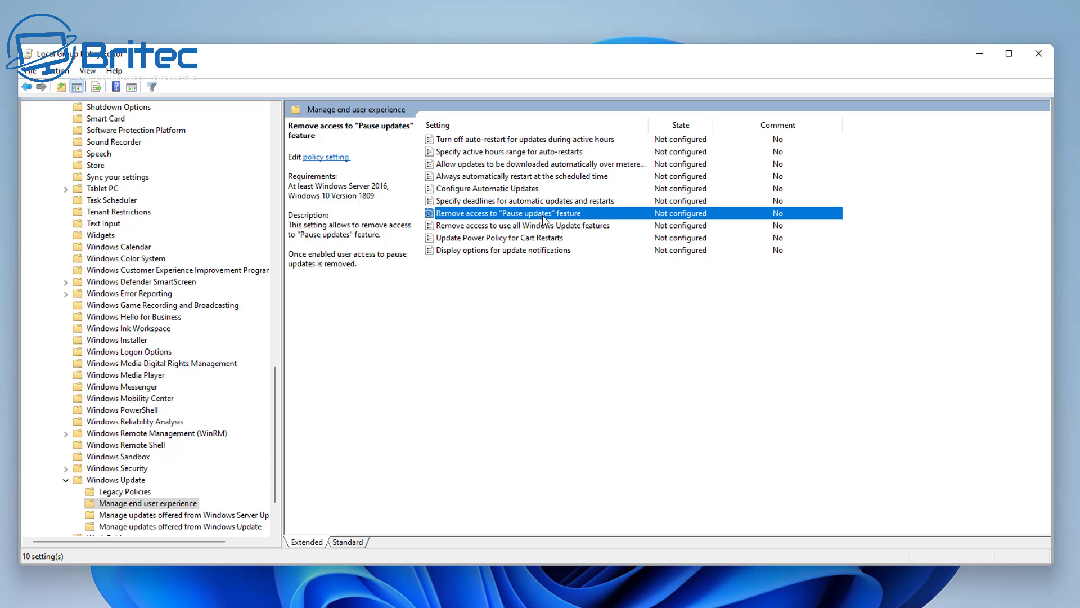
{"action": "left_click", "coordinate": [508, 227]}
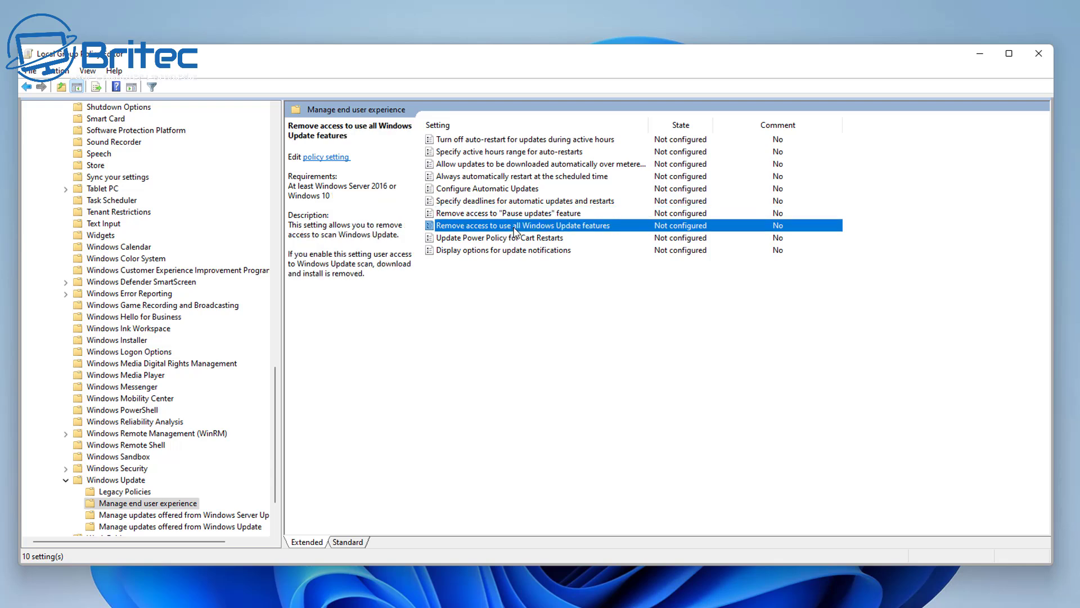
{"action": "left_click", "coordinate": [493, 141]}
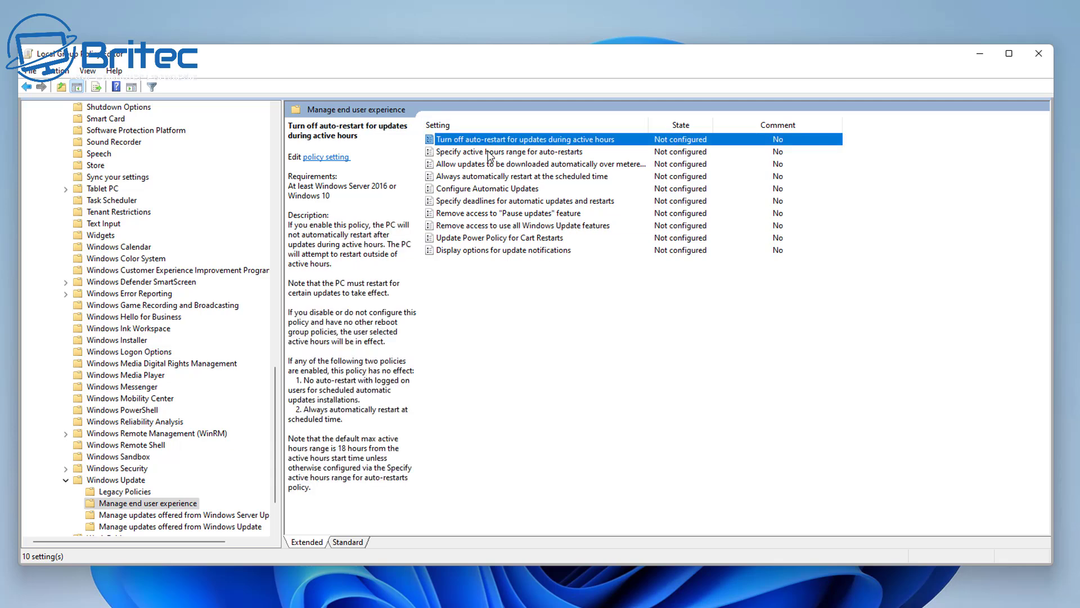
- Enable the Turn off auto-restart for updates during active hours policy with active hours from 8 AM to 5 PM, and save it
{"action": "double_click", "coordinate": [523, 140]}
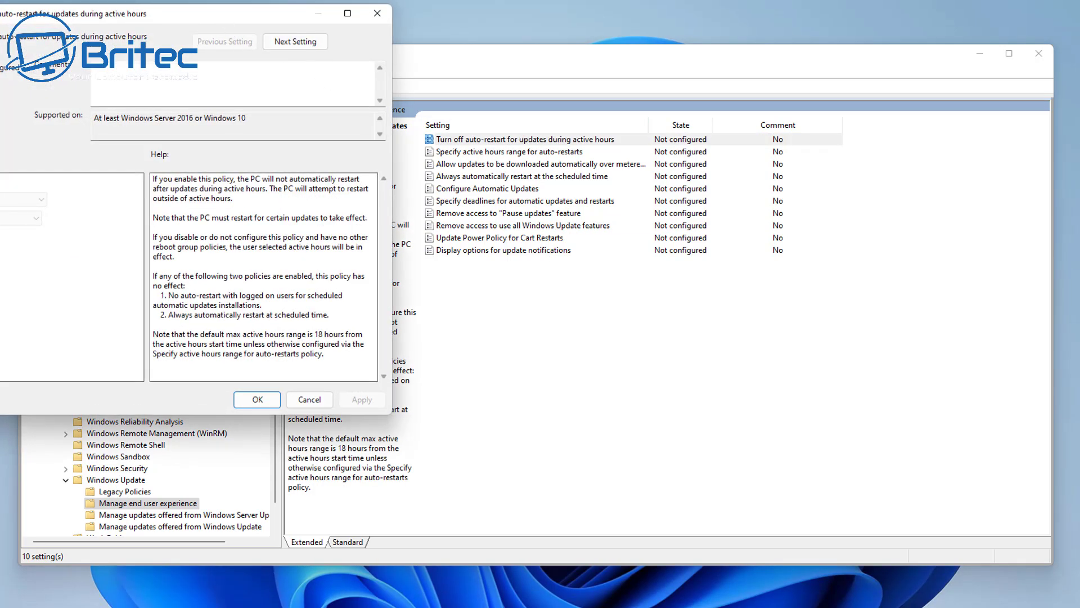
{"action": "left_click_drag", "start_coordinate": [228, 21], "coordinate": [564, 118]}
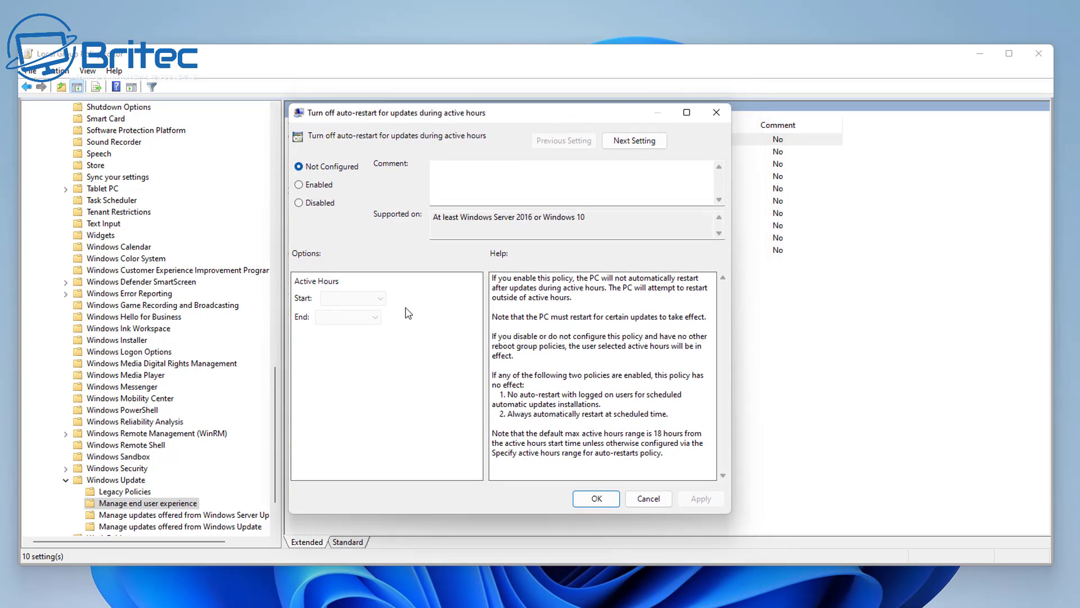
{"action": "left_click", "coordinate": [311, 186]}
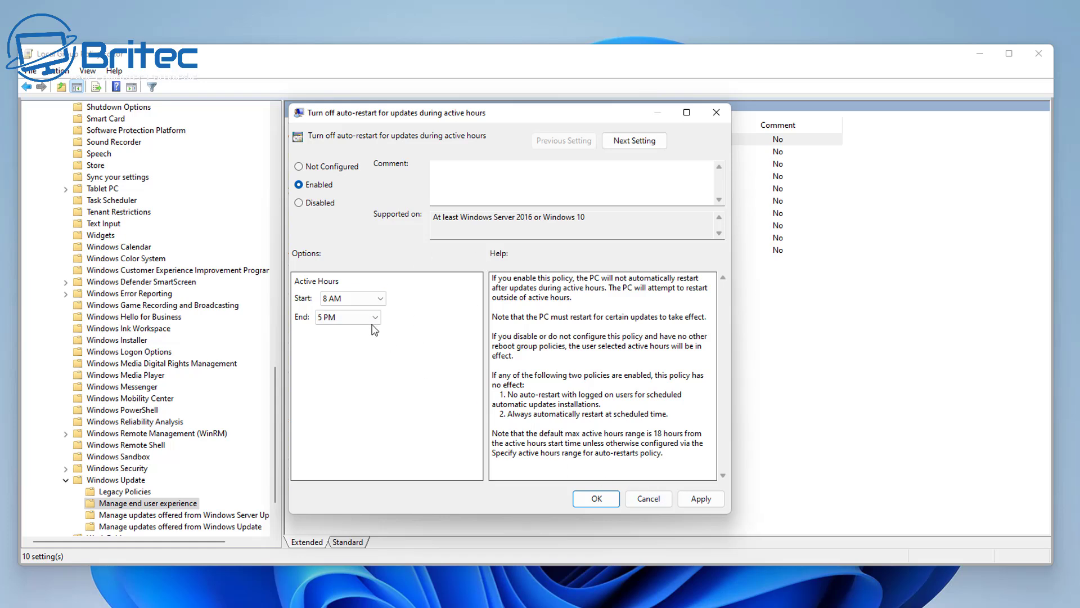
{"action": "left_click", "coordinate": [350, 303]}
{"action": "left_click", "coordinate": [349, 303]}
{"action": "left_click", "coordinate": [700, 499]}
{"action": "left_click", "coordinate": [596, 499]}
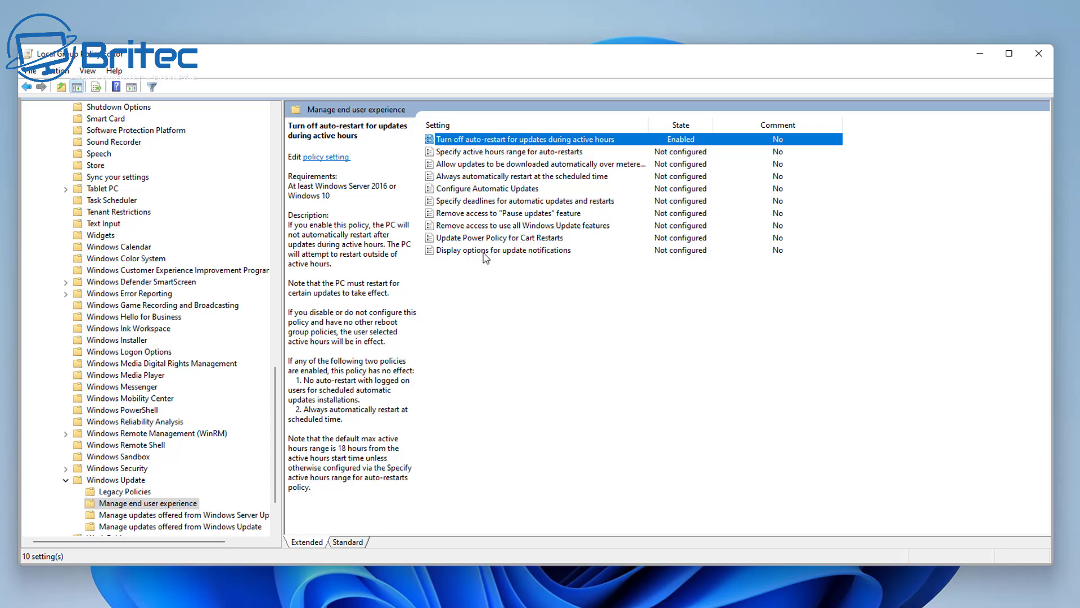
- Collapse Windows Update, Windows Components and Administrative Templates under Computer Configuration
{"action": "left_click", "coordinate": [65, 481]}
{"action": "scroll", "coordinate": [134, 418], "scroll_direction": "up", "scroll_amount": 20}
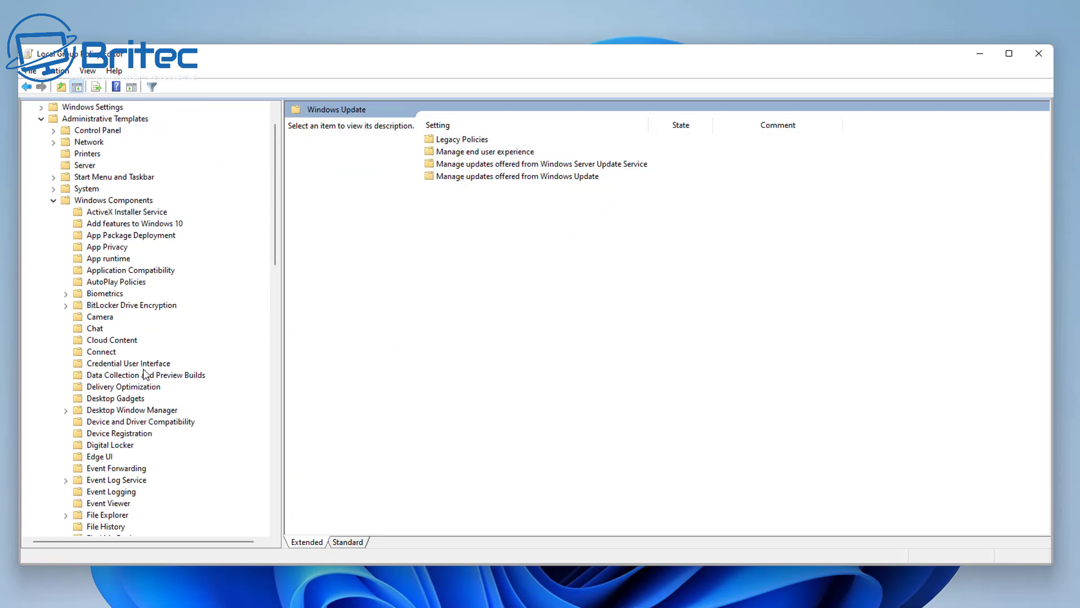
{"action": "left_click", "coordinate": [54, 235]}
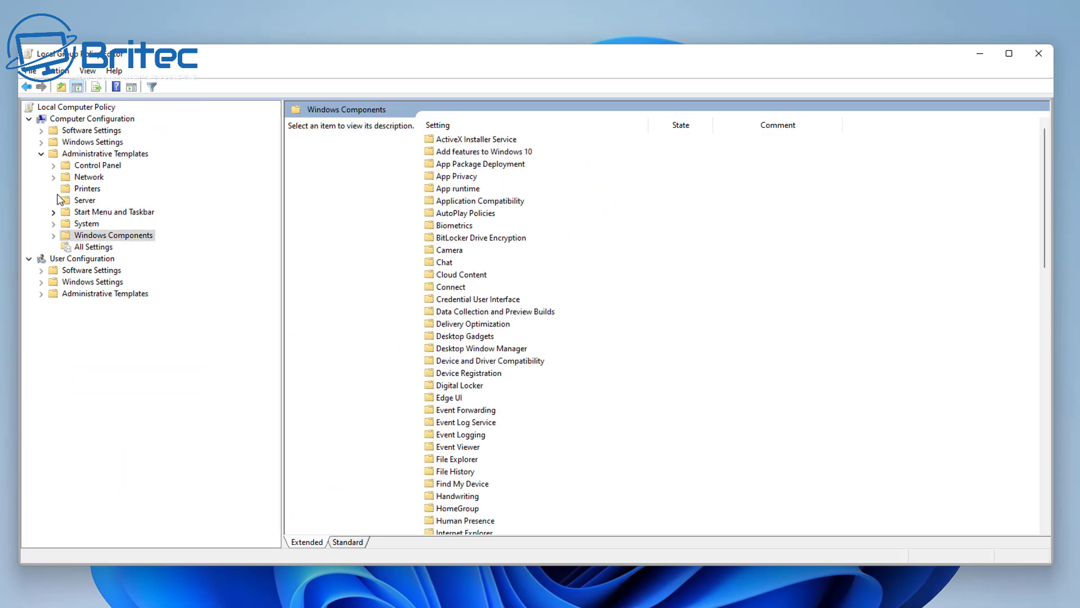
{"action": "left_click", "coordinate": [41, 153]}
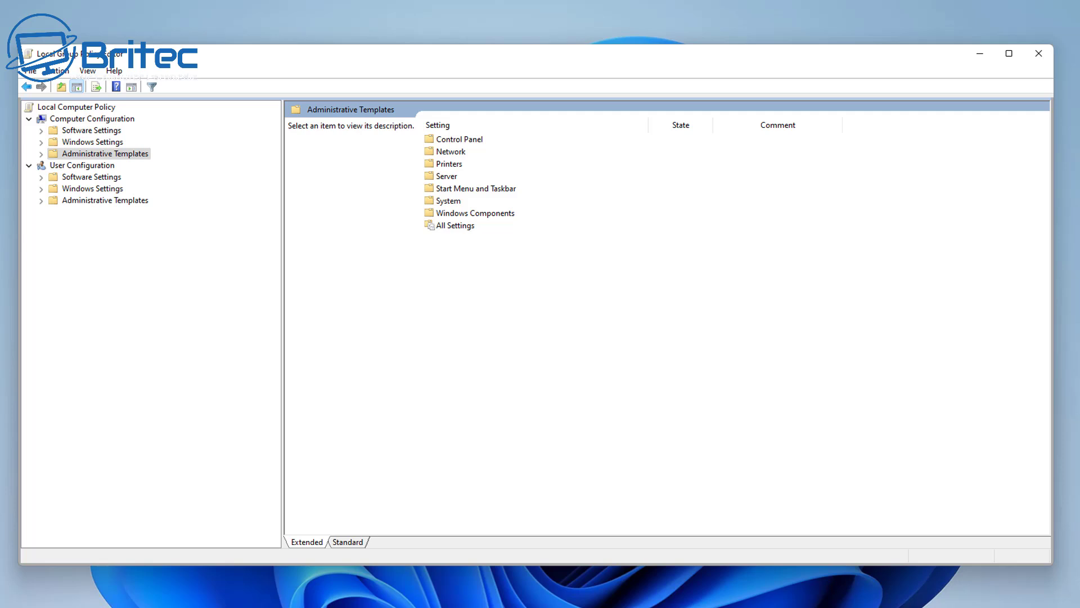
- Expand Windows Settings and its Security Settings under Computer Configuration
{"action": "left_click", "coordinate": [97, 120]}
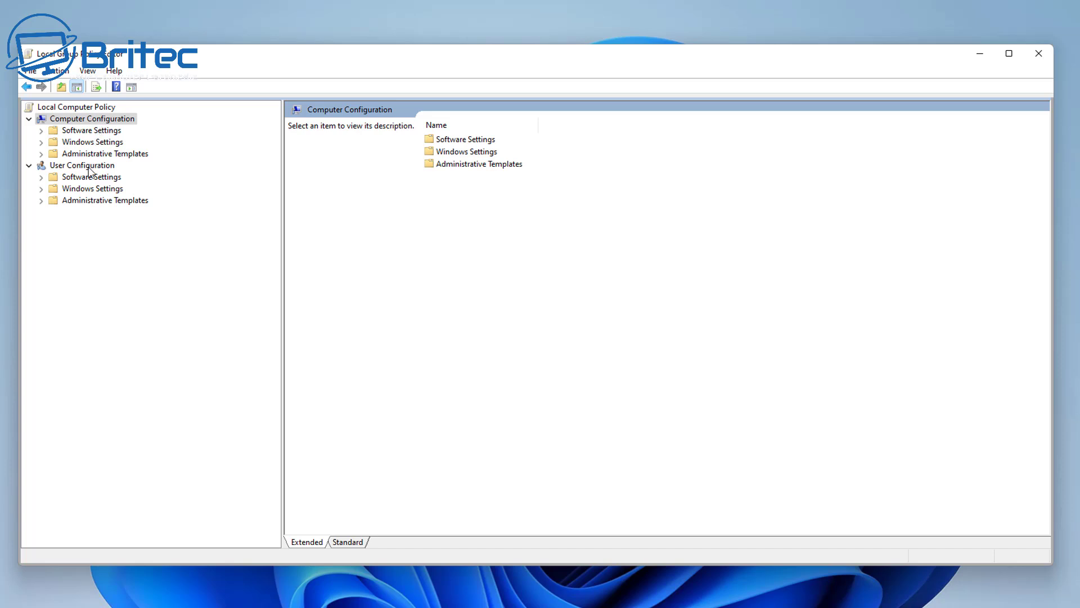
{"action": "left_click", "coordinate": [90, 142]}
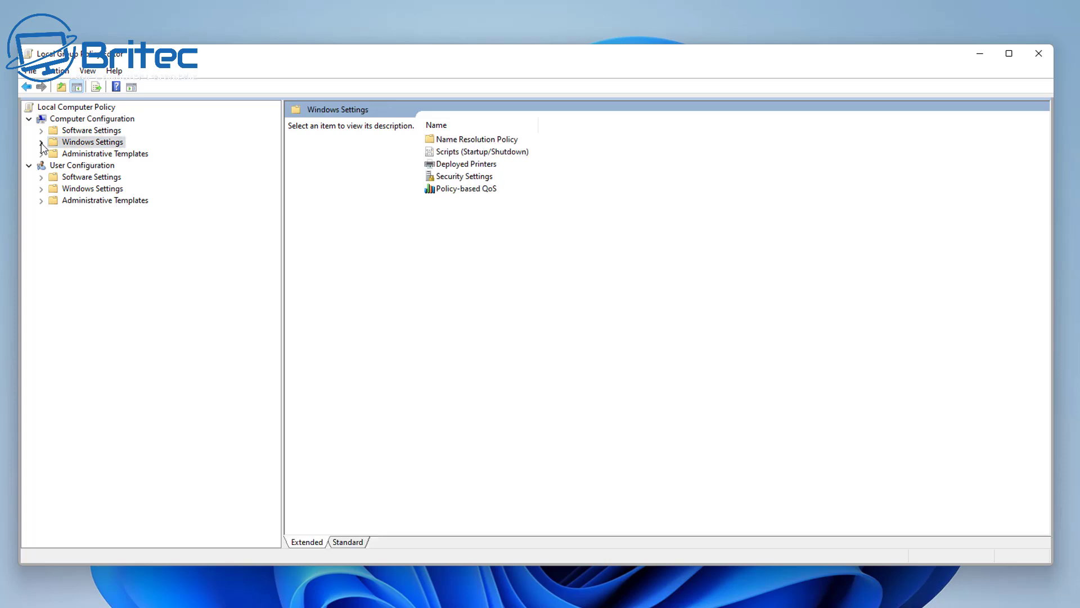
{"action": "left_click", "coordinate": [41, 142]}
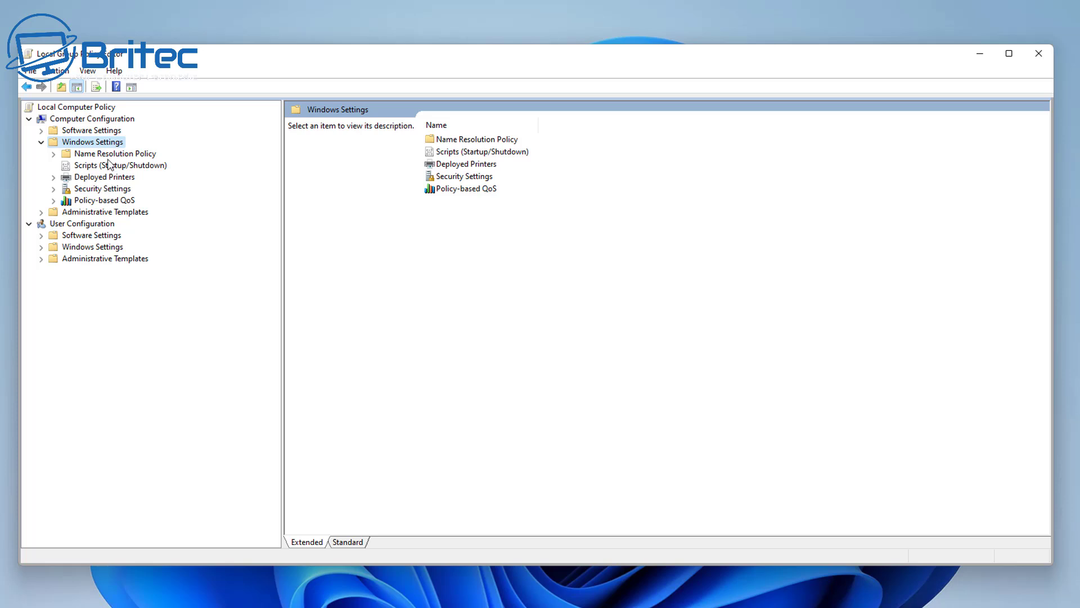
{"action": "left_click", "coordinate": [104, 189]}
{"action": "left_click", "coordinate": [53, 190]}
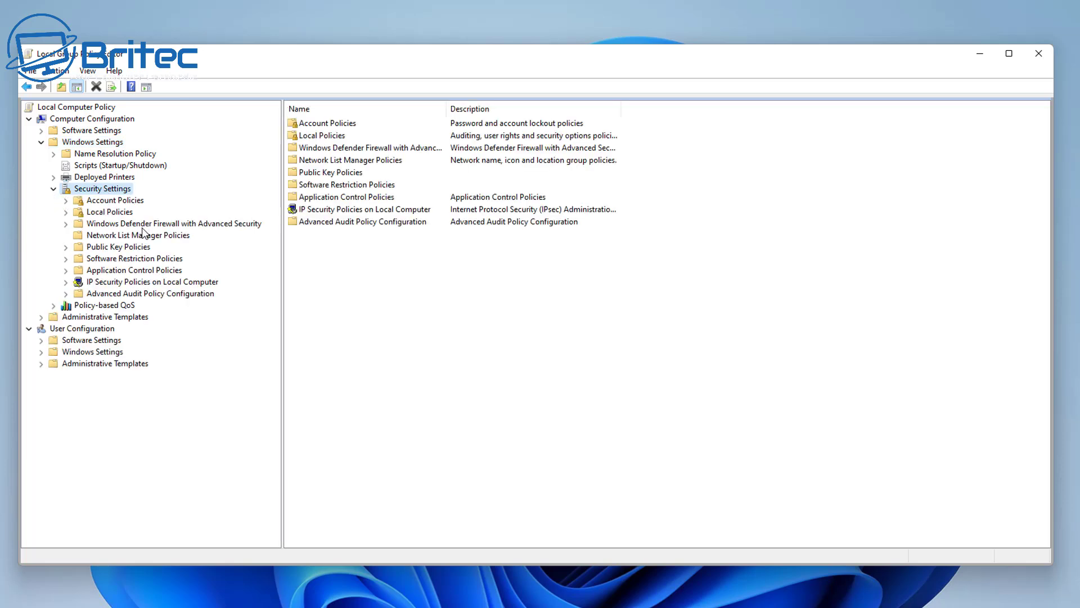
- Create new software restriction policies in the Software Restriction Policies folder of Security Settings
{"action": "left_click", "coordinate": [125, 262]}
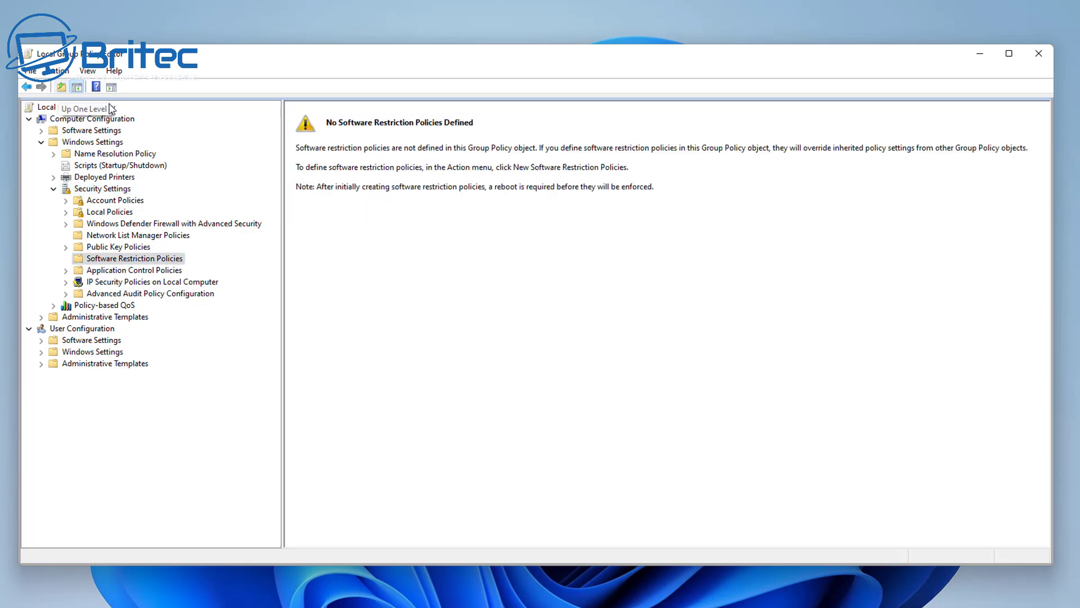
{"action": "right_click", "coordinate": [167, 261]}
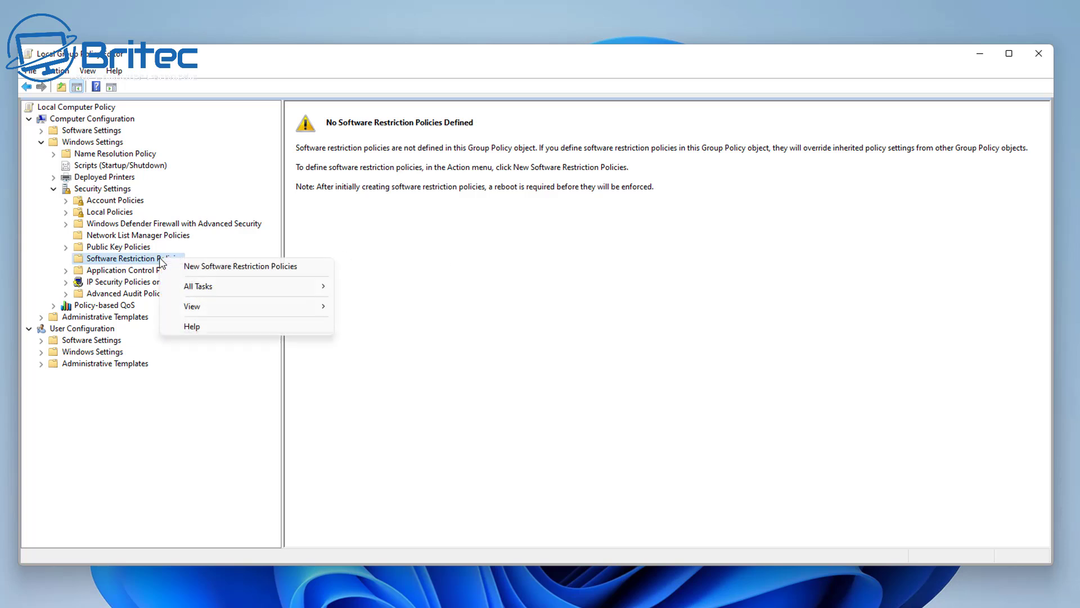
{"action": "left_click", "coordinate": [498, 375]}
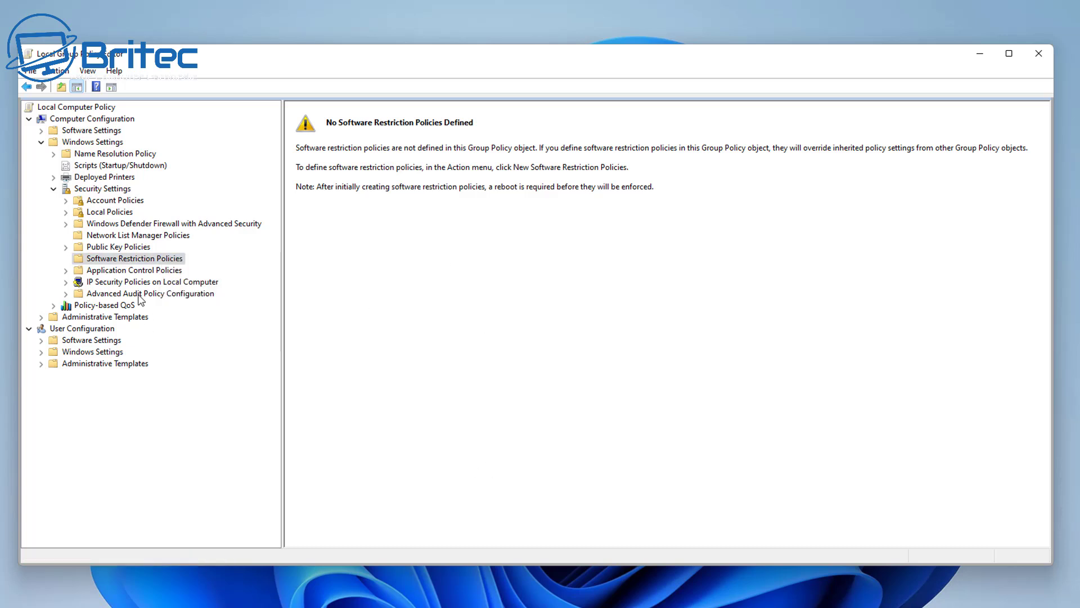
{"action": "right_click", "coordinate": [135, 262]}
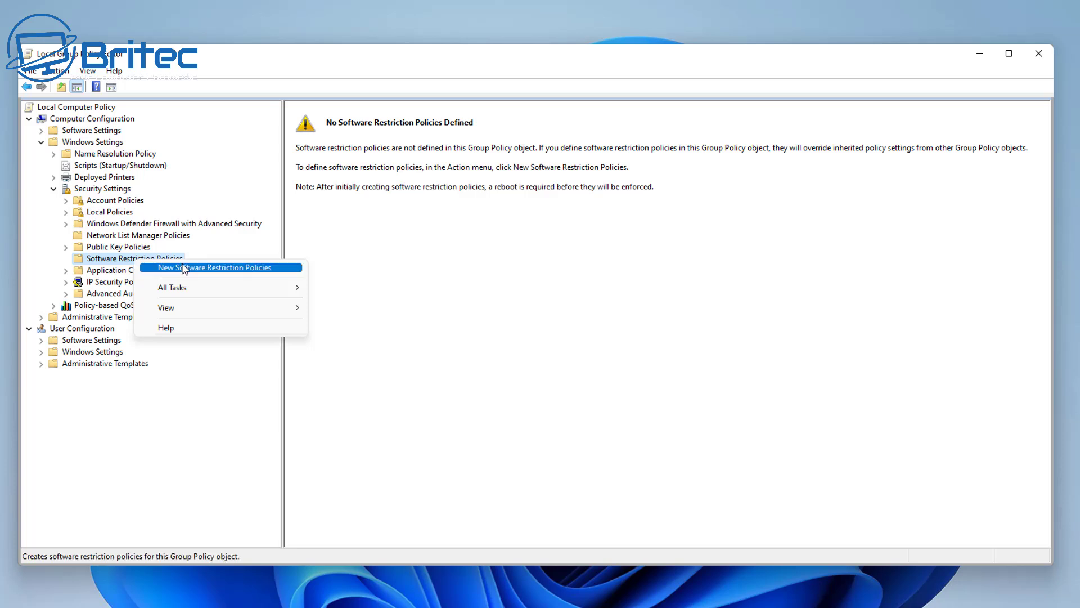
{"action": "left_click", "coordinate": [233, 268]}
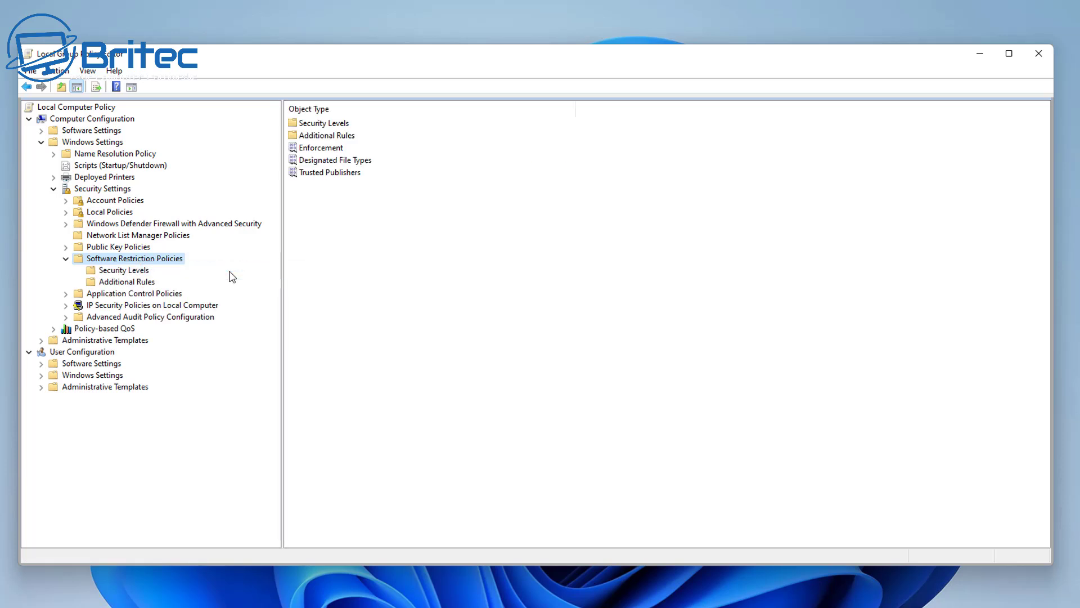
- Add a path rule in Additional Rules for %programfiles%\WindowsApps\Microsoft.WindowsStore* with the Disallowed security level, and save it
{"action": "left_click", "coordinate": [132, 284]}
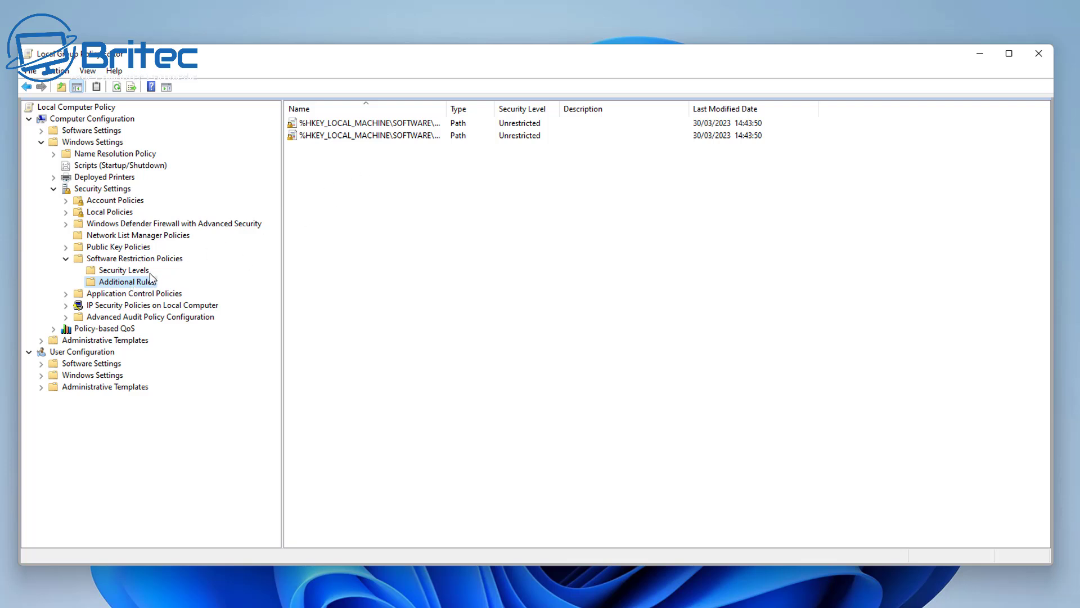
{"action": "right_click", "coordinate": [145, 286]}
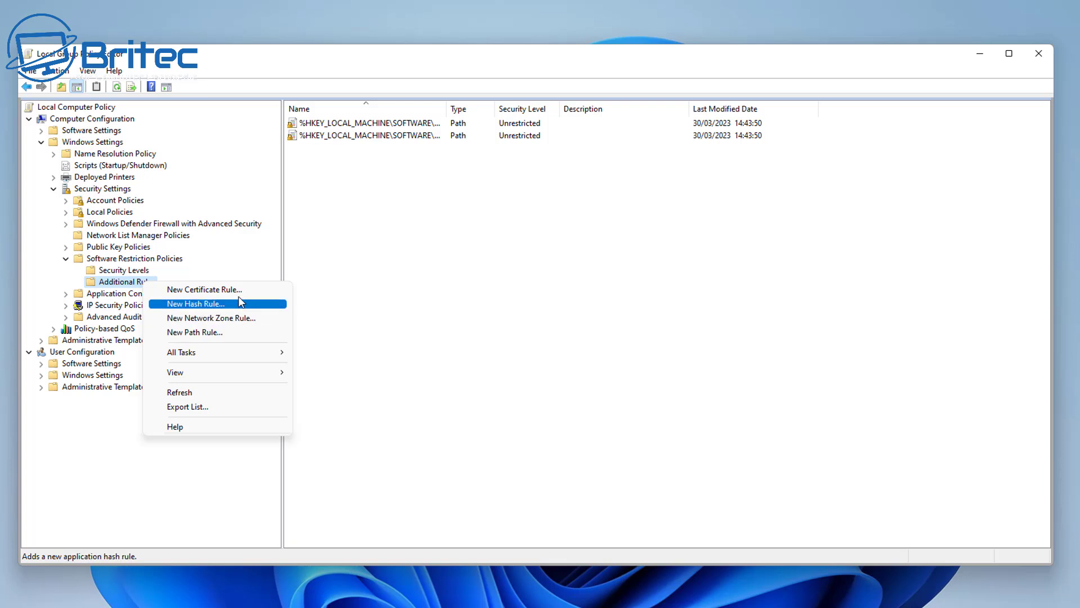
{"action": "mouse_move", "coordinate": [237, 359]}
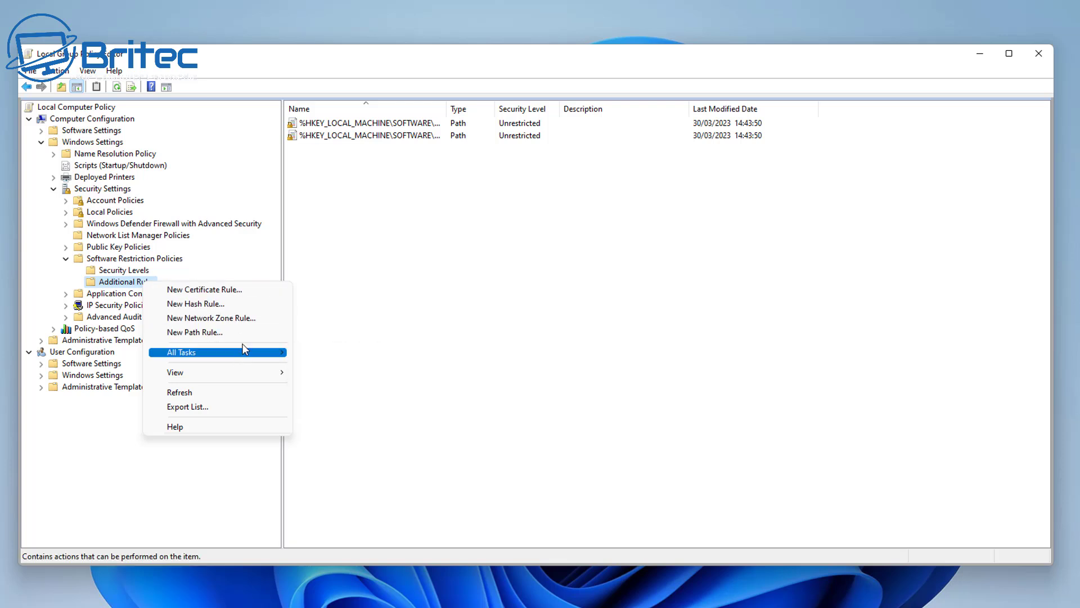
{"action": "left_click", "coordinate": [323, 169]}
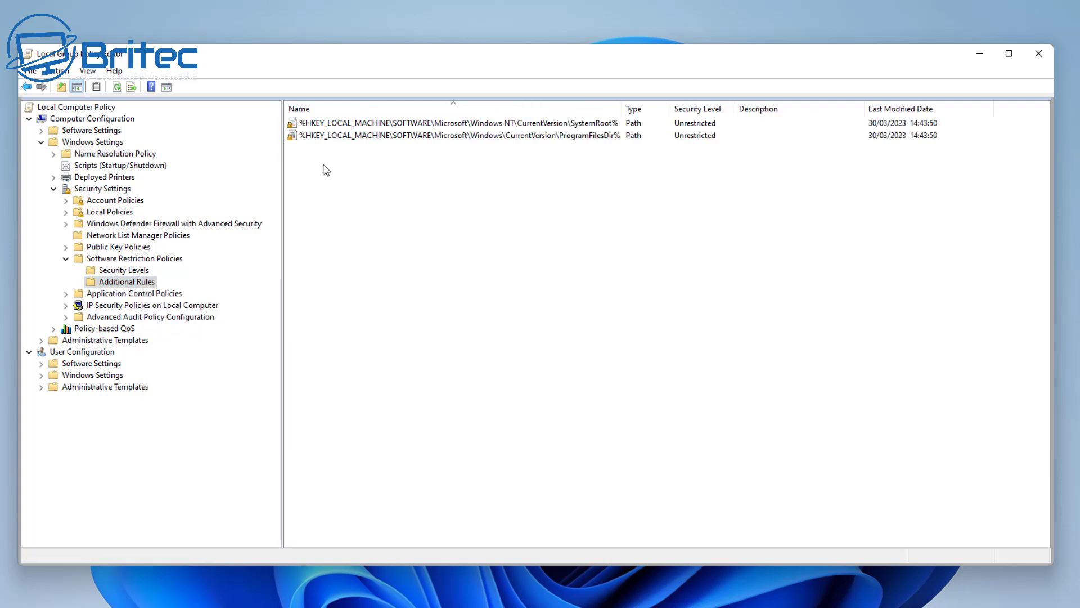
{"action": "right_click", "coordinate": [315, 163]}
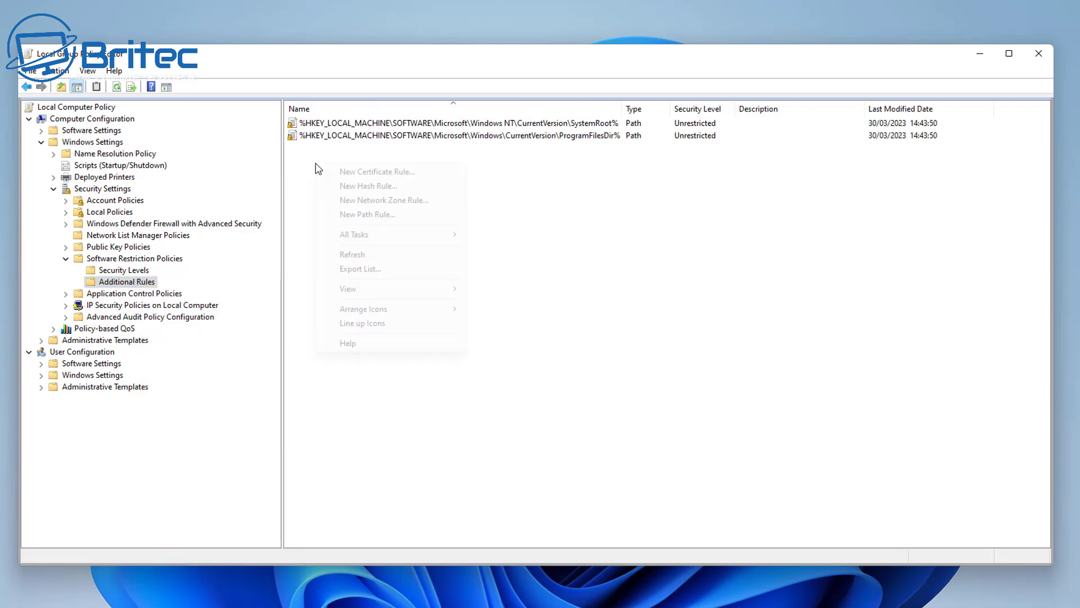
{"action": "left_click", "coordinate": [409, 222]}
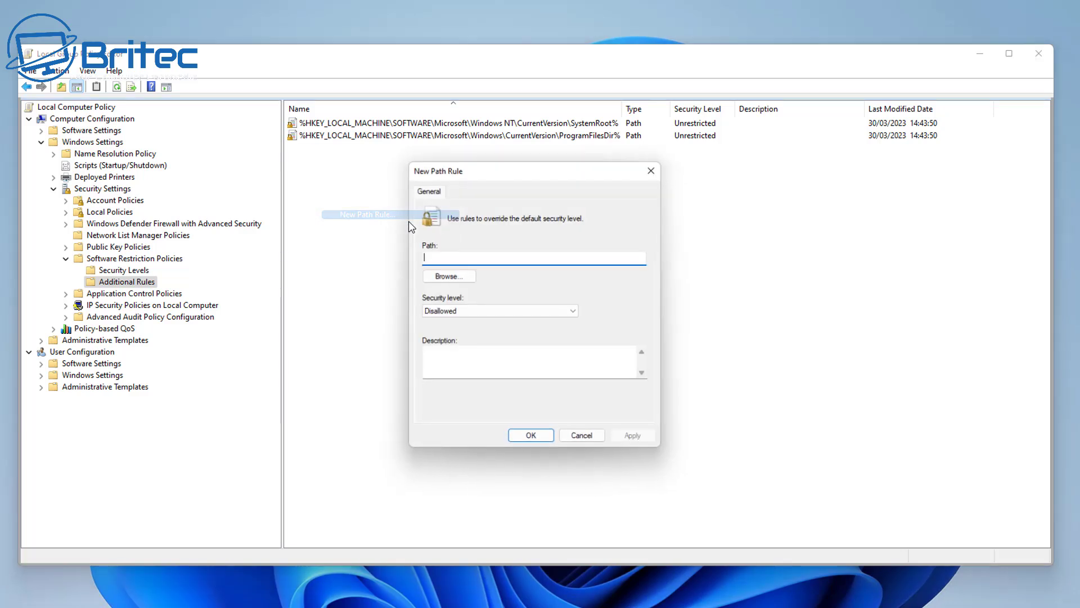
{"action": "right_click", "coordinate": [457, 258]}
{"action": "left_click", "coordinate": [487, 314]}
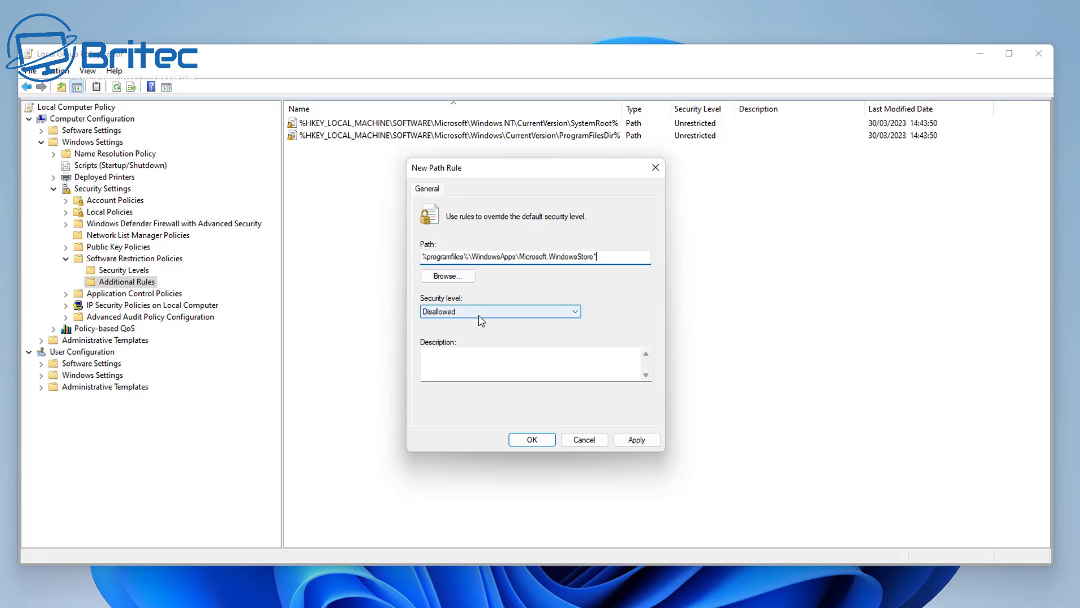
{"action": "left_click", "coordinate": [637, 439]}
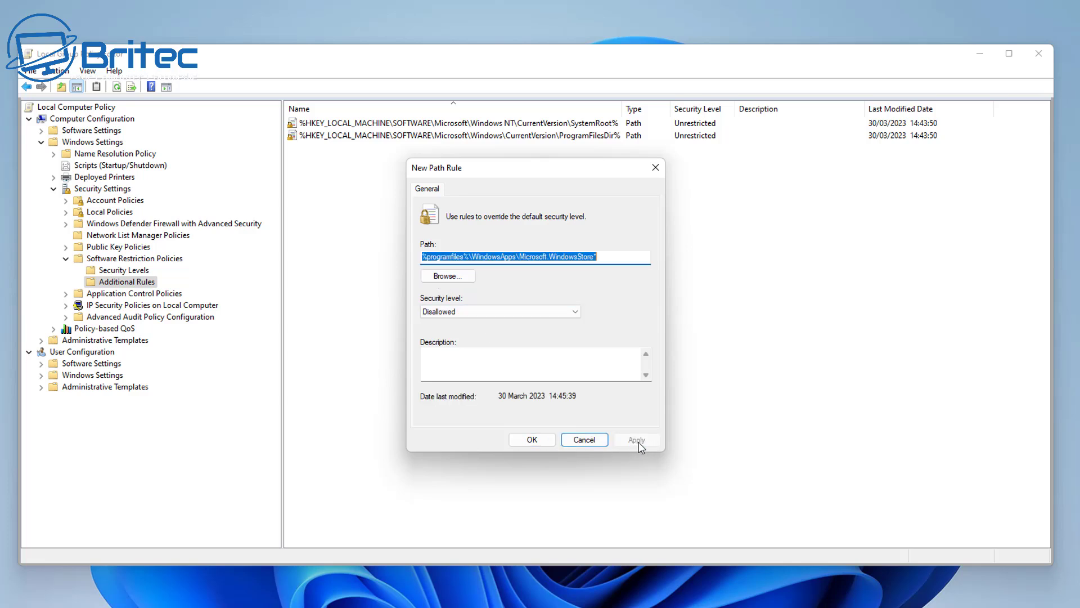
{"action": "left_click", "coordinate": [515, 440]}
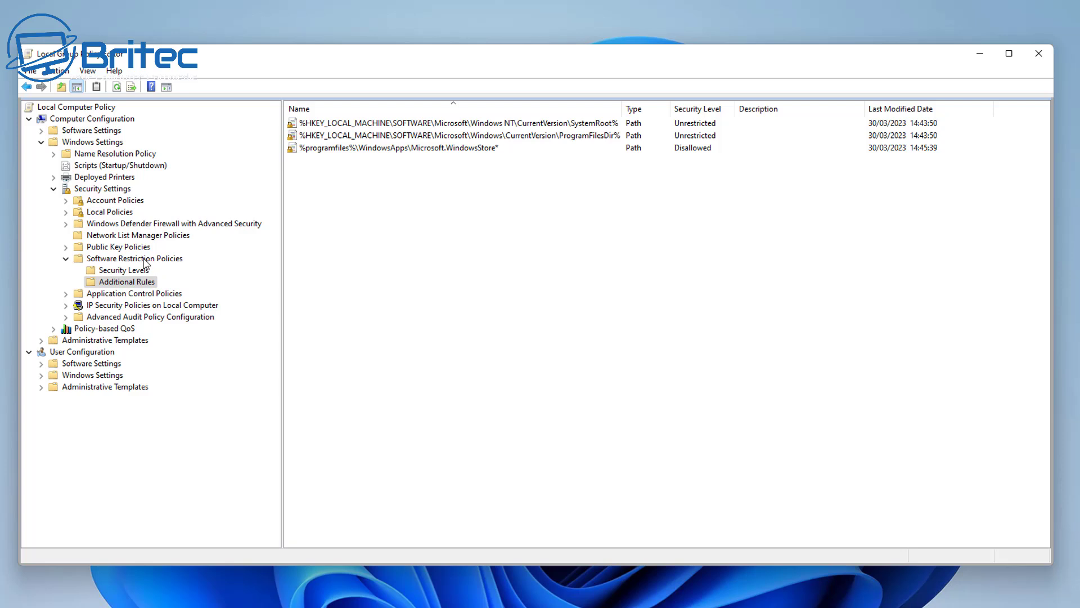
- Collapse Security Settings and Windows Settings under Computer Configuration, and select User Configuration
{"action": "left_click", "coordinate": [54, 189]}
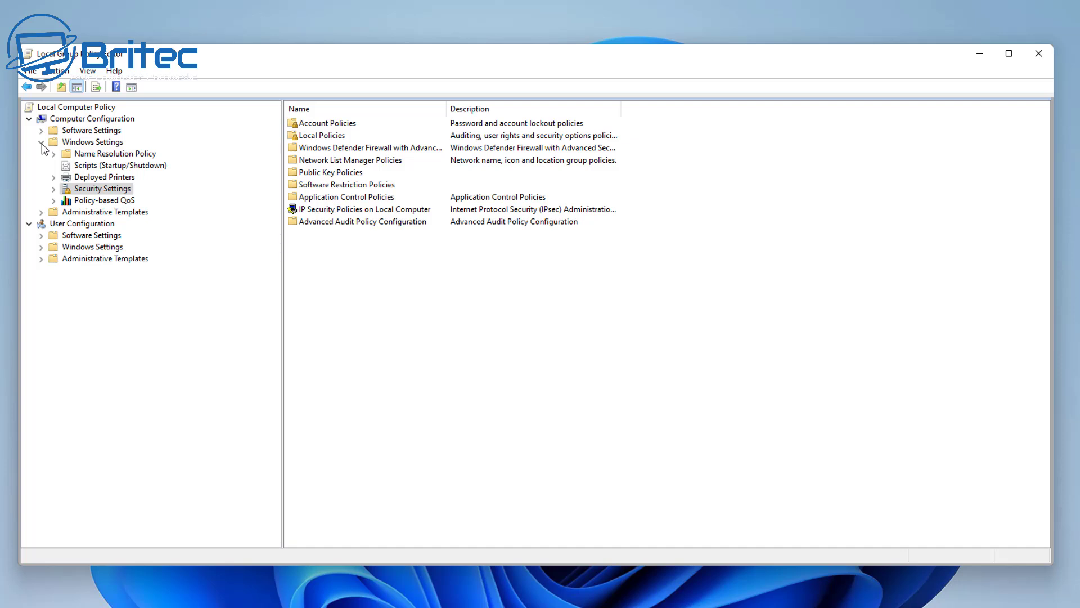
{"action": "left_click", "coordinate": [41, 143]}
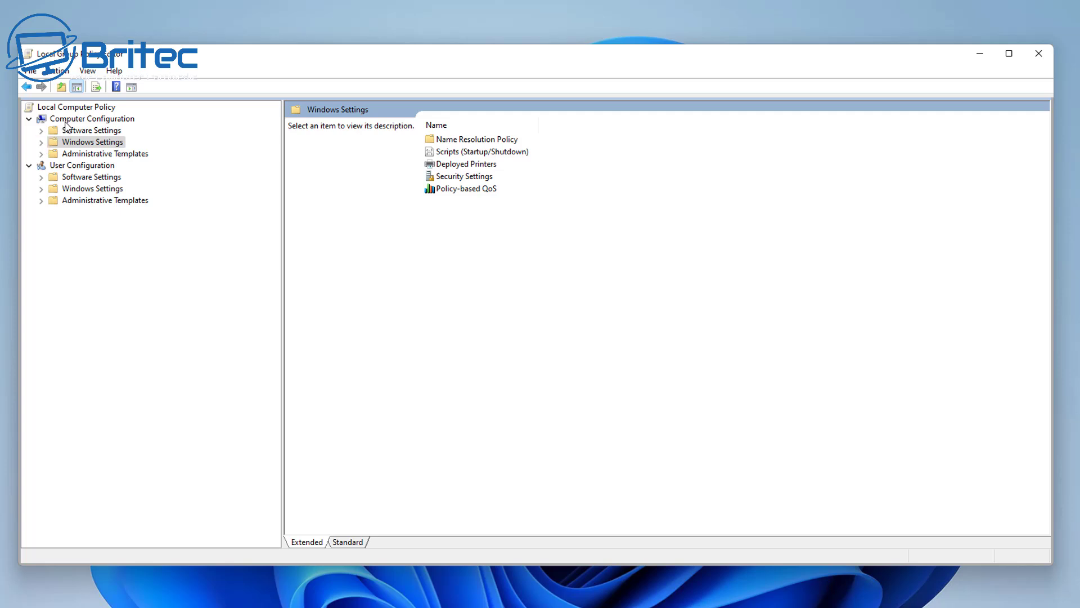
{"action": "left_click", "coordinate": [70, 167]}
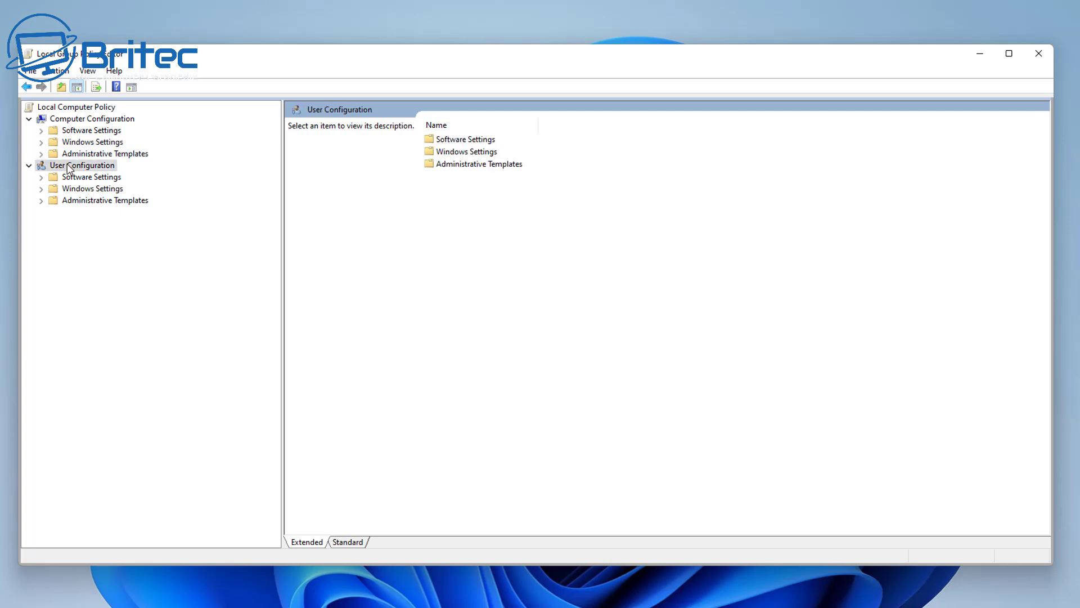
- Expand Administrative Templates under User Configuration and open its Windows Components folder
{"action": "left_click", "coordinate": [82, 201]}
{"action": "left_click", "coordinate": [42, 201]}
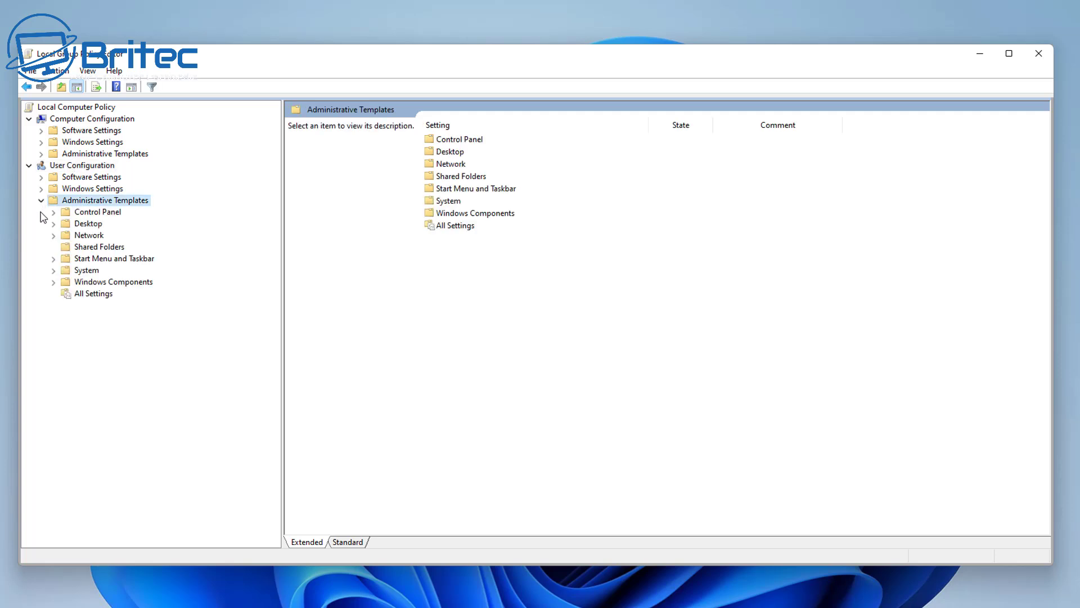
{"action": "left_click", "coordinate": [124, 283]}
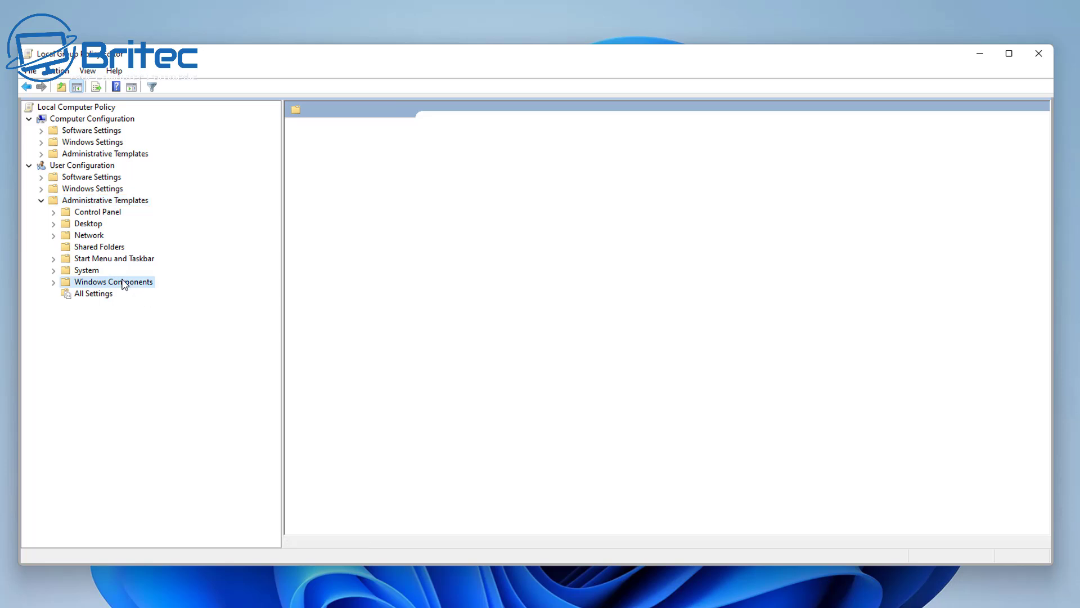
{"action": "left_click", "coordinate": [53, 282]}
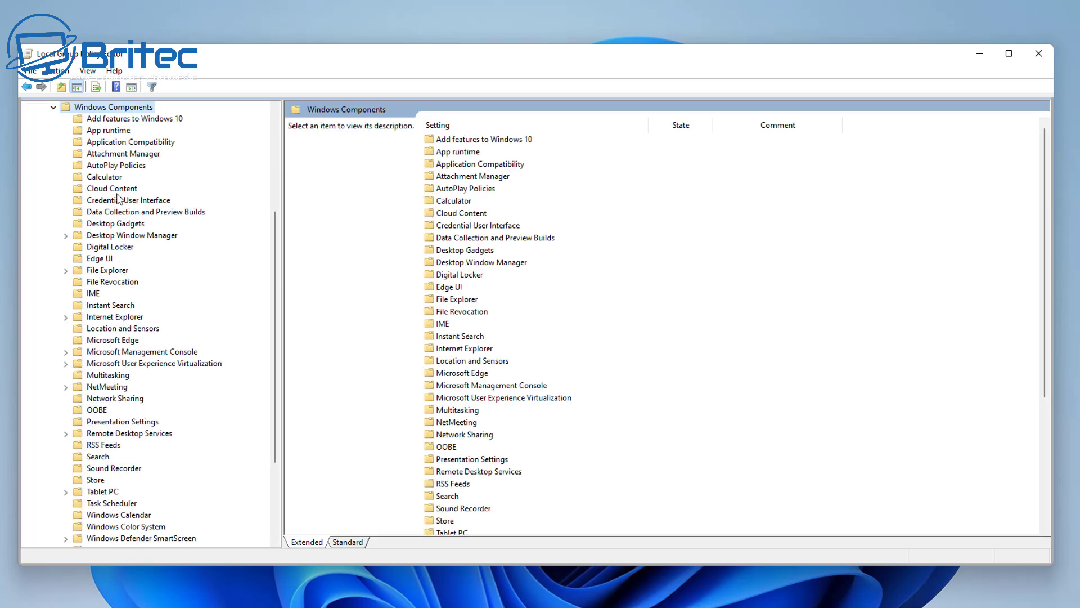
{"action": "scroll", "coordinate": [125, 472], "scroll_direction": "down", "scroll_amount": 4}
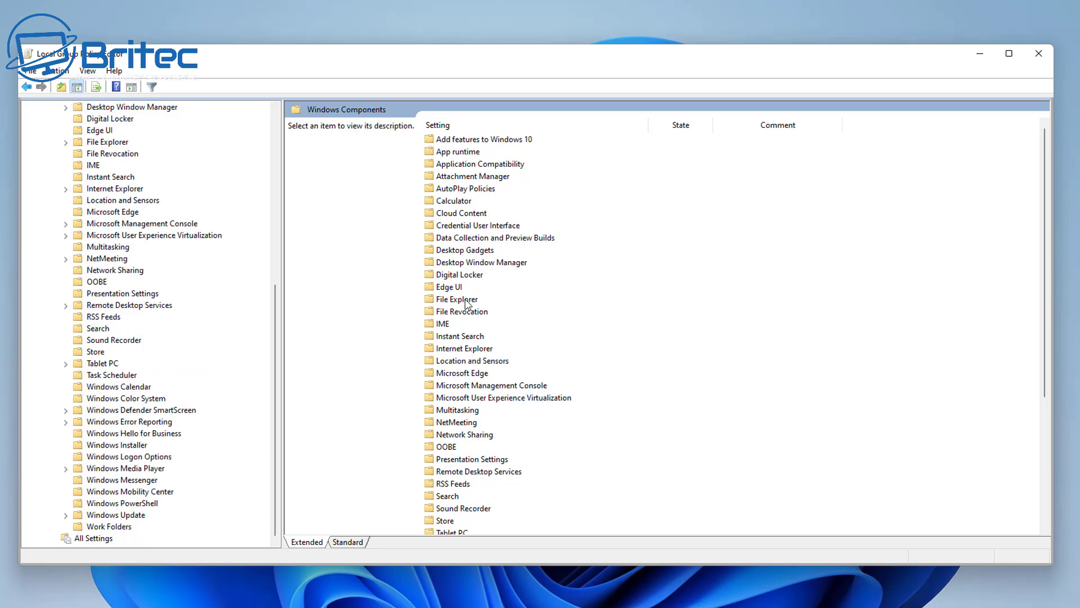
- Open the "Hide these specified drives in My Computer" policy in the File Explorer folder
{"action": "left_click", "coordinate": [465, 300]}
{"action": "double_click", "coordinate": [463, 300]}
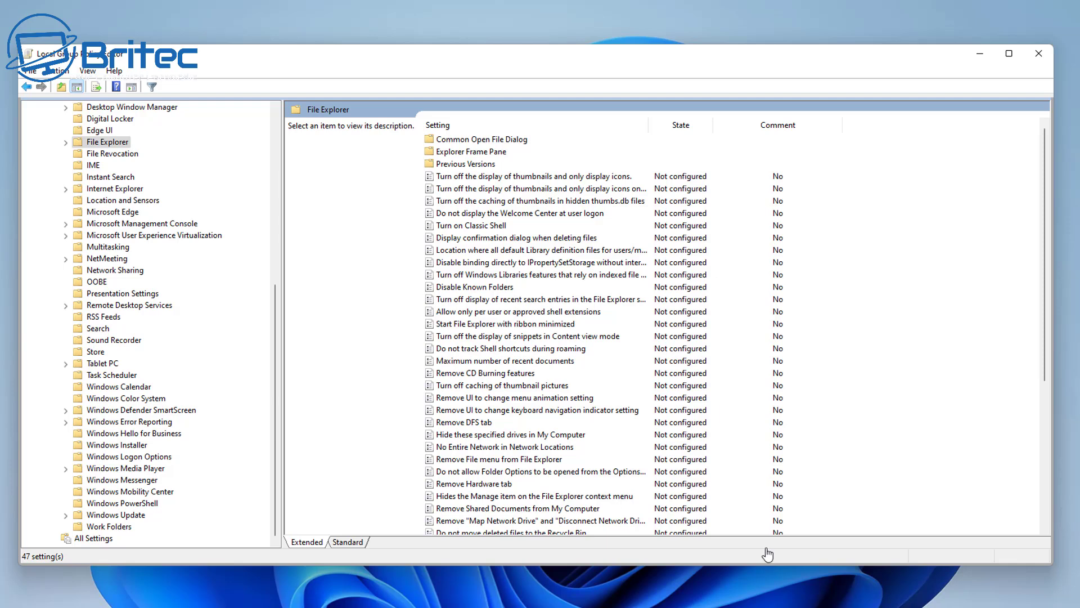
{"action": "left_click", "coordinate": [488, 437]}
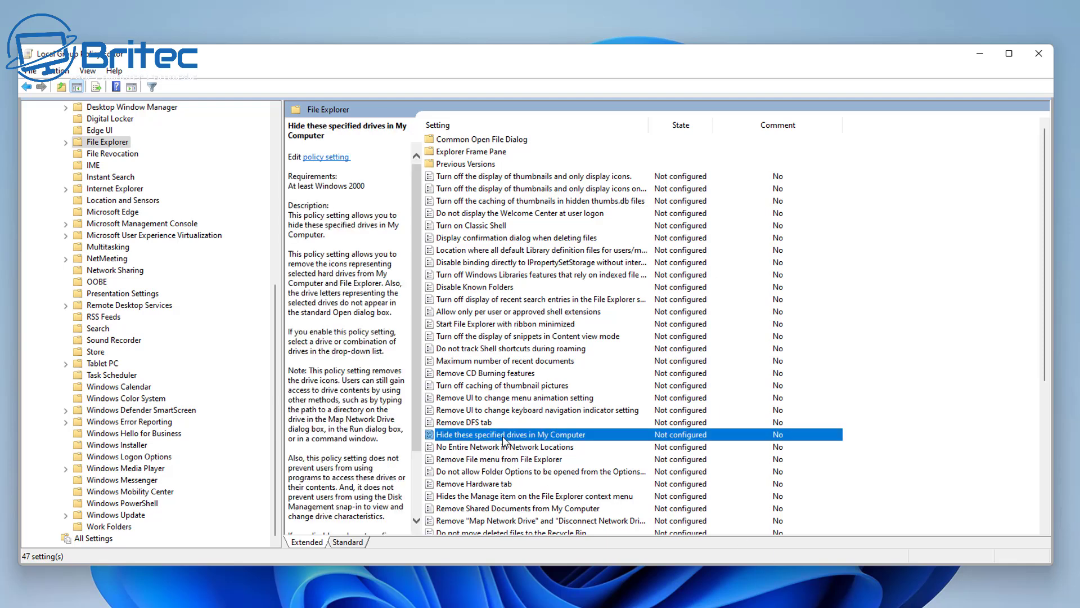
{"action": "double_click", "coordinate": [585, 441]}
{"action": "left_click_drag", "start_coordinate": [231, 32], "coordinate": [557, 129]}
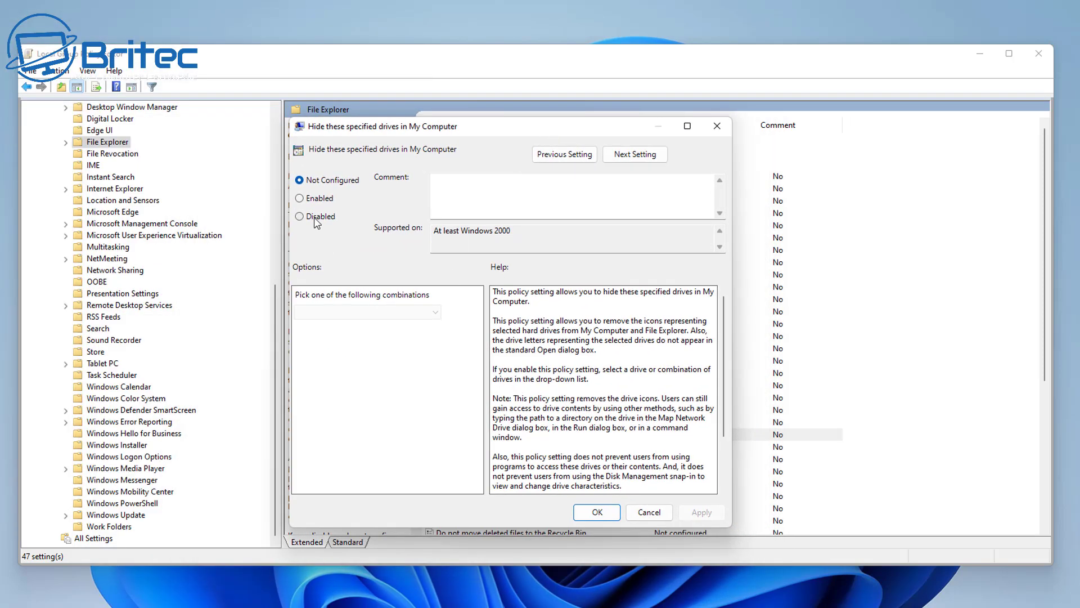
- Enable the drive-hiding policy with the "Restrict C drive only" combination, then apply and save it
{"action": "left_click", "coordinate": [302, 198]}
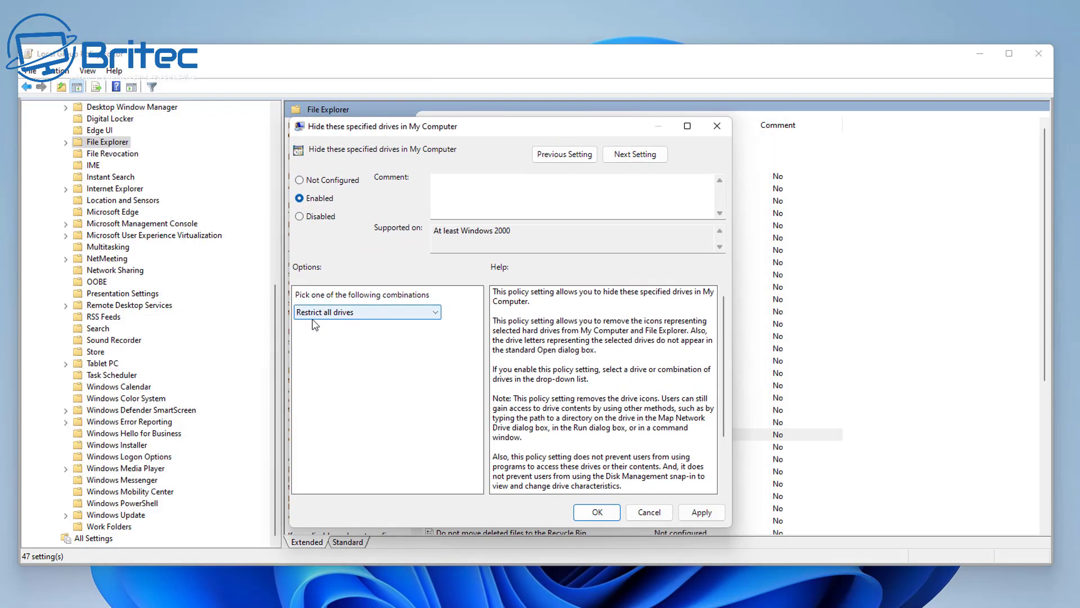
{"action": "left_click", "coordinate": [436, 313]}
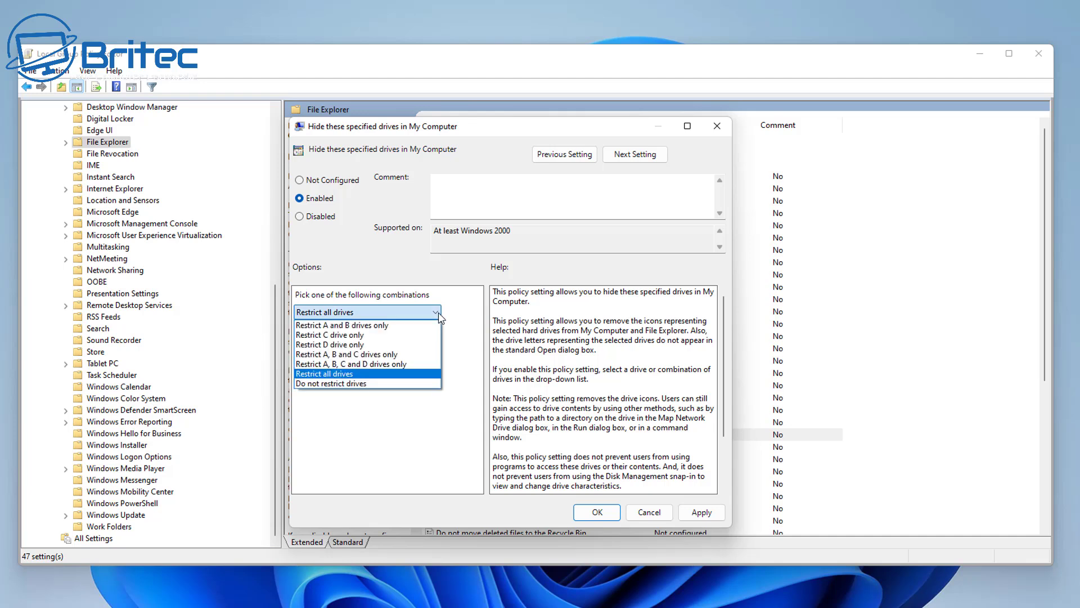
{"action": "left_click", "coordinate": [363, 336]}
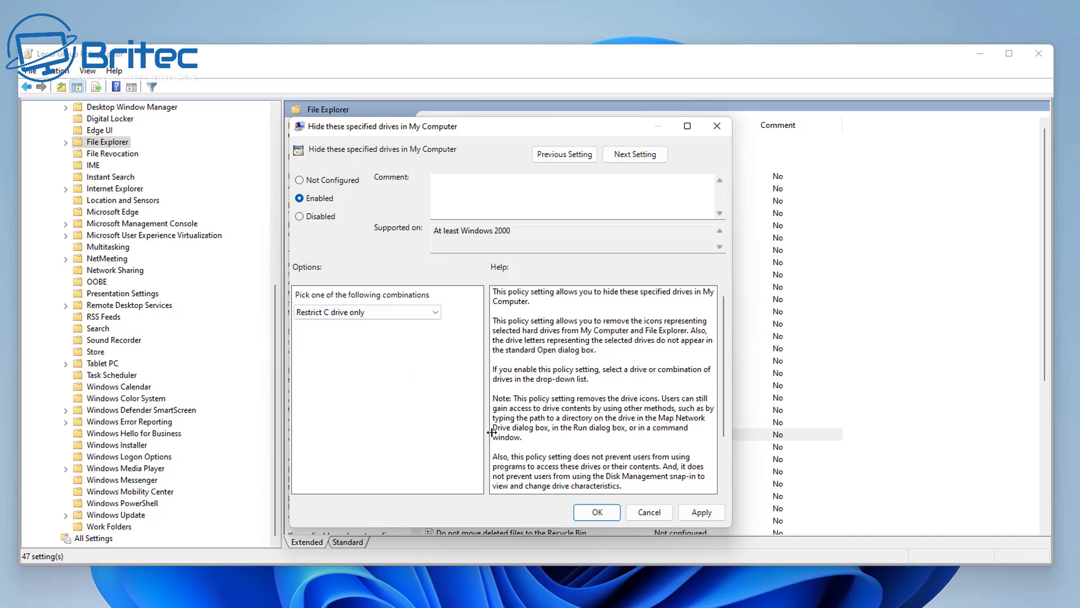
{"action": "left_click", "coordinate": [706, 515]}
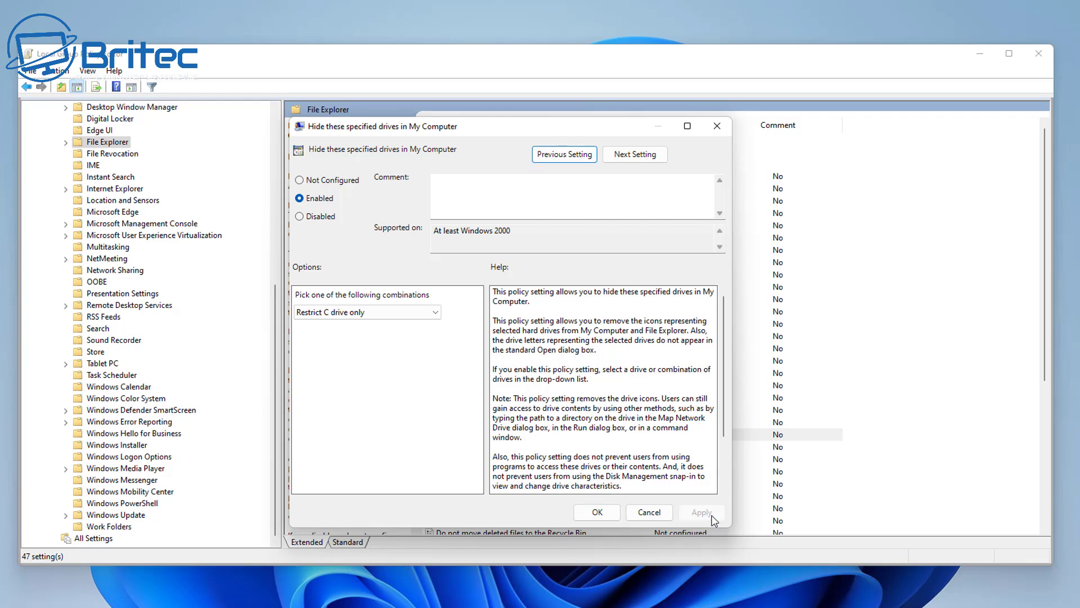
{"action": "left_click", "coordinate": [595, 512]}
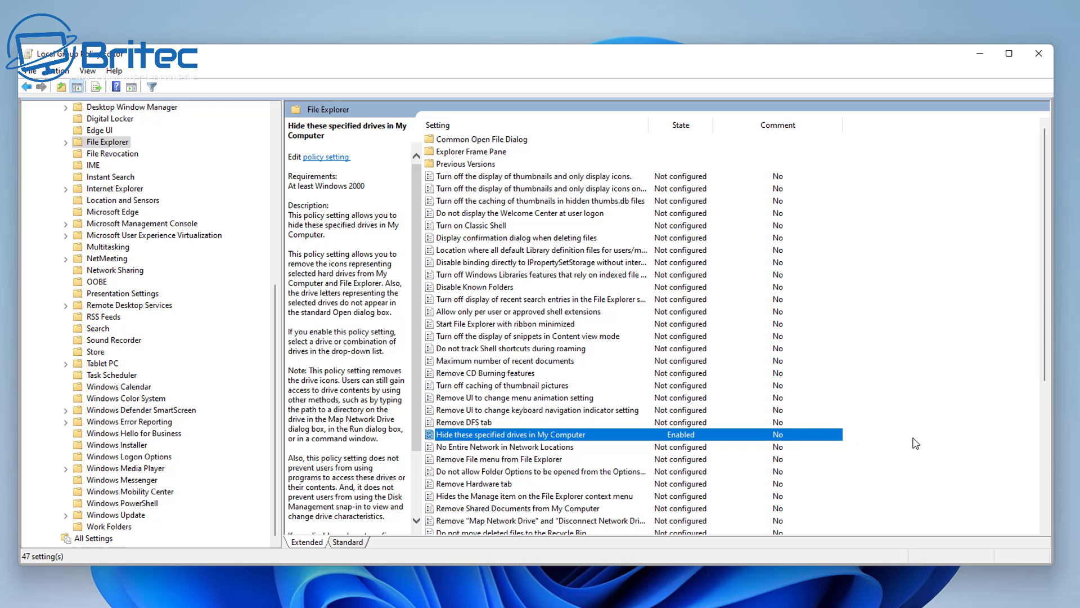
- Look through the remaining File Explorer policies, then close the Local Group Policy Editor and restart the computer
{"action": "scroll", "coordinate": [732, 416], "scroll_direction": "down", "scroll_amount": 3}
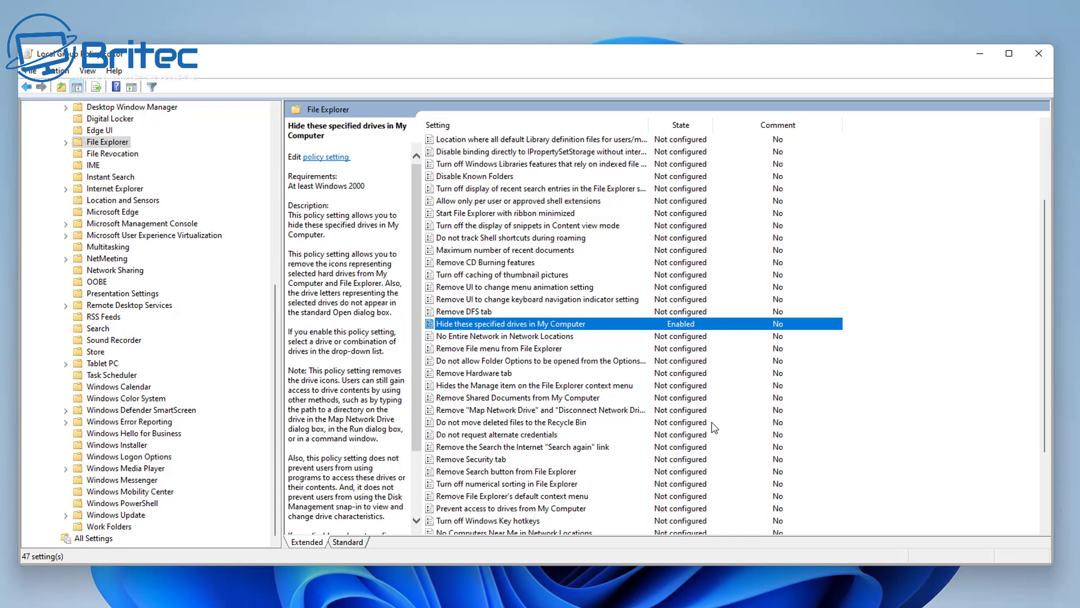
{"action": "scroll", "coordinate": [712, 430], "scroll_direction": "down", "scroll_amount": 2}
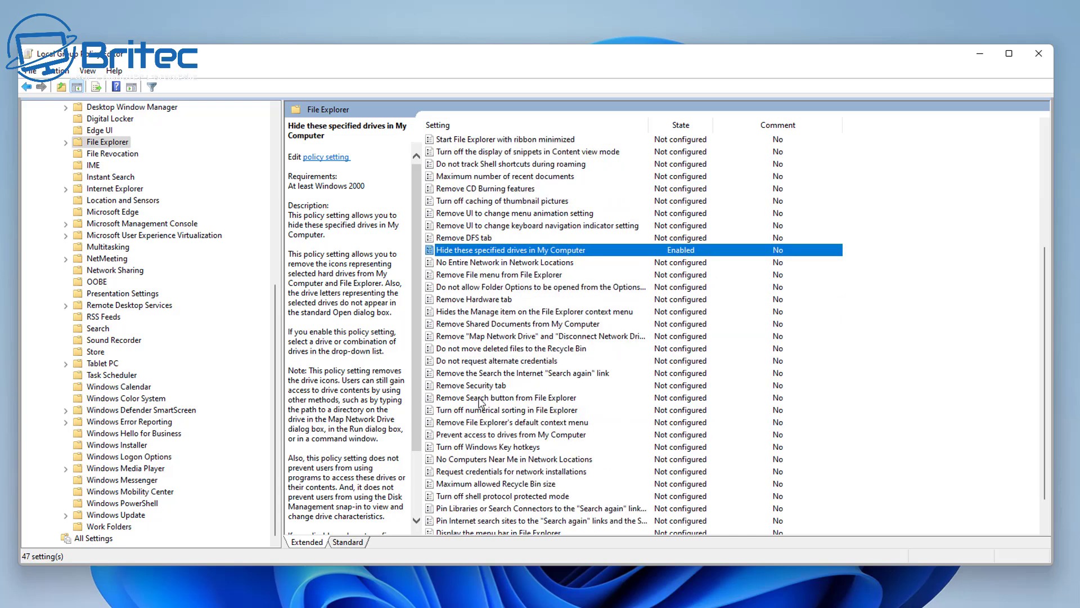
{"action": "scroll", "coordinate": [484, 461], "scroll_direction": "down", "scroll_amount": 1}
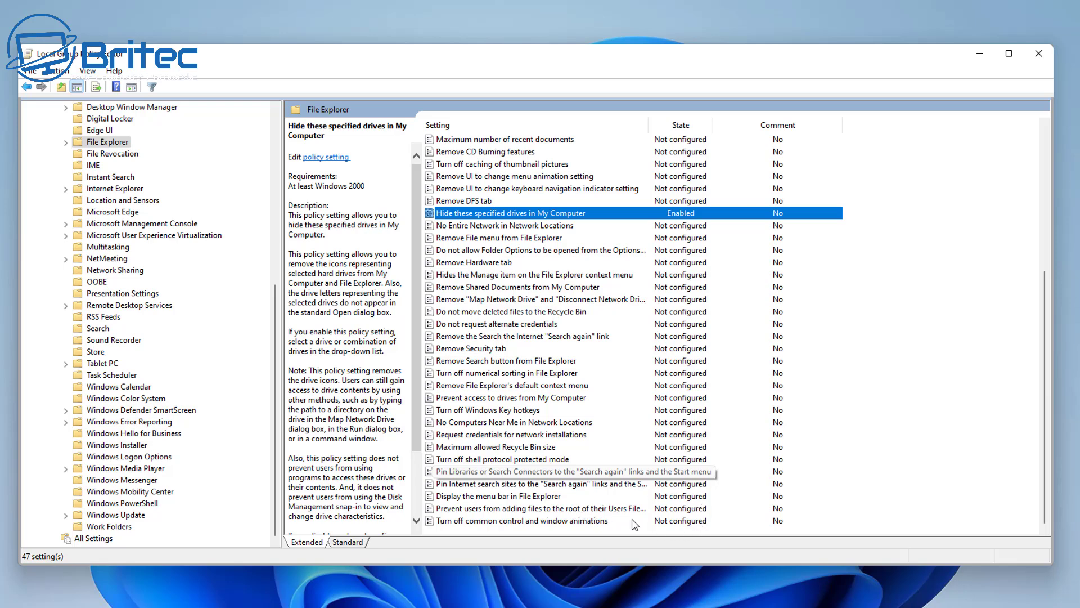
{"action": "scroll", "coordinate": [635, 525], "scroll_direction": "up", "scroll_amount": 4}
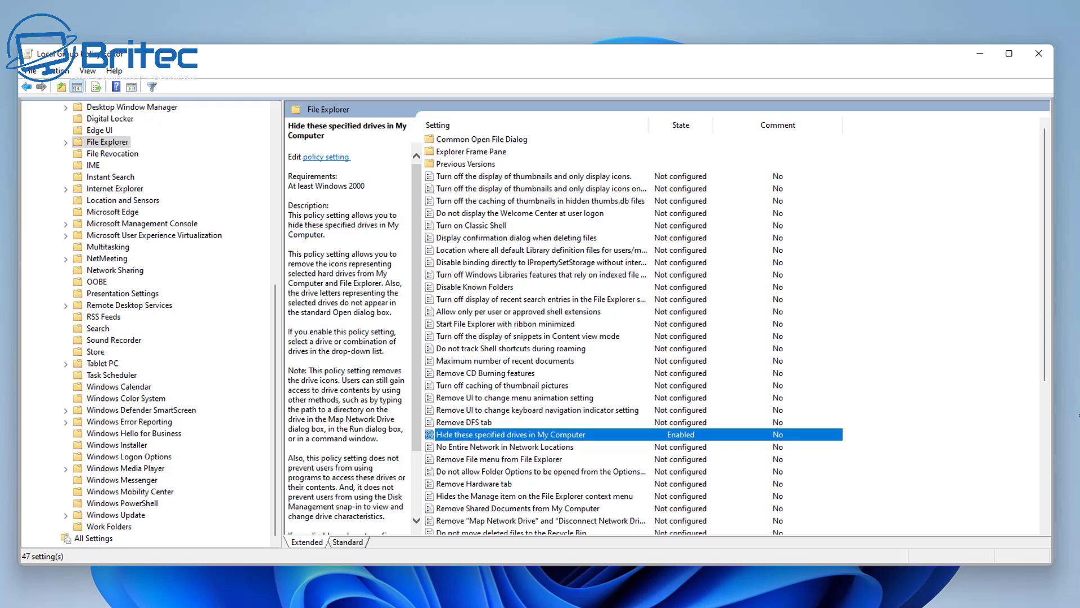
{"action": "left_click", "coordinate": [1039, 56]}
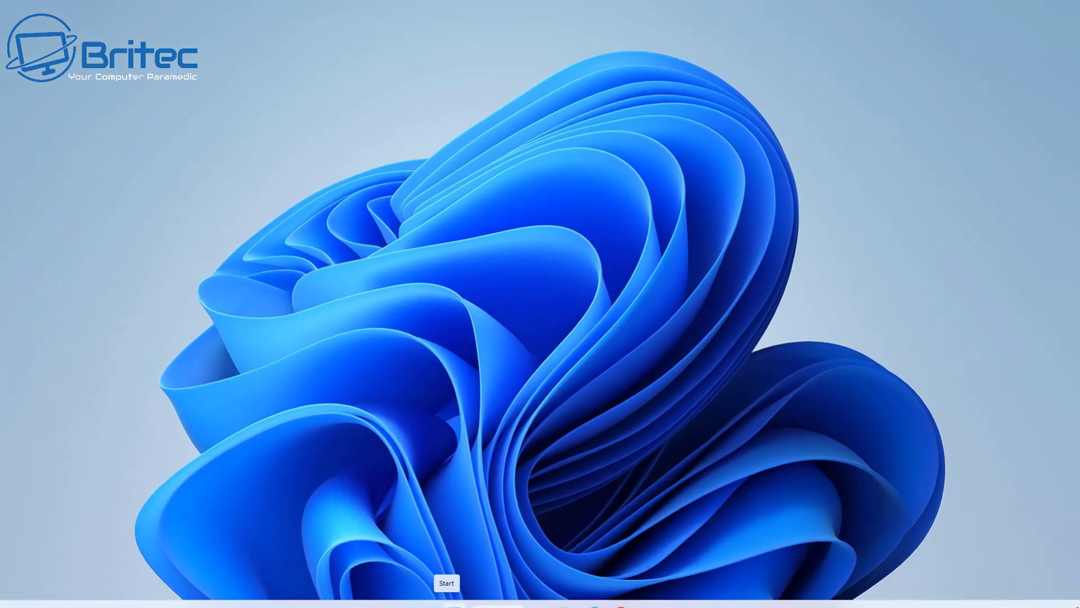
{"action": "left_click", "coordinate": [460, 595]}
{"action": "left_click", "coordinate": [684, 558]}
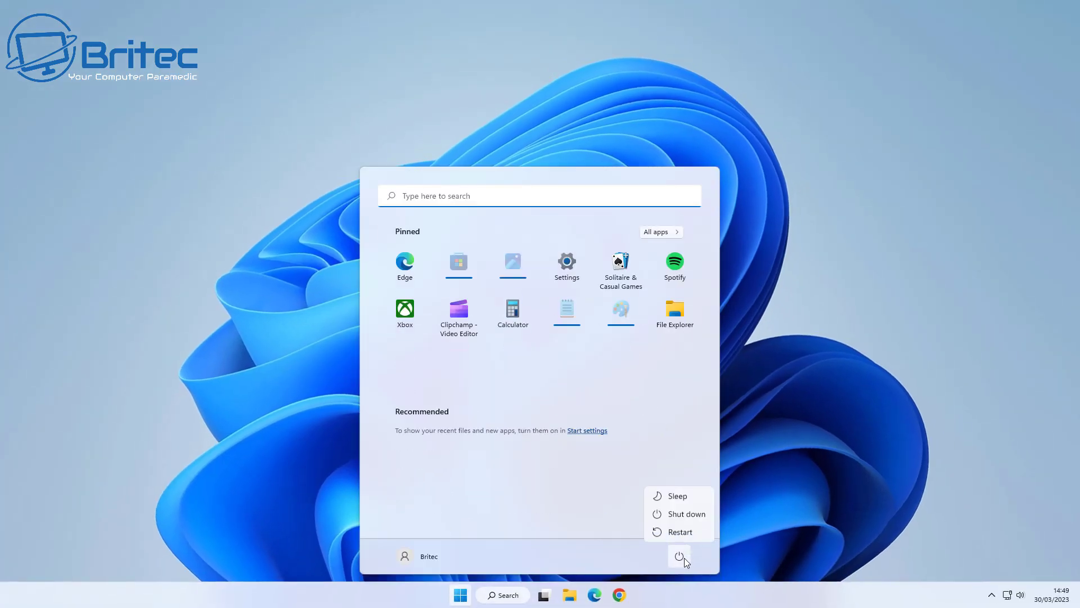
{"action": "left_click", "coordinate": [687, 537]}
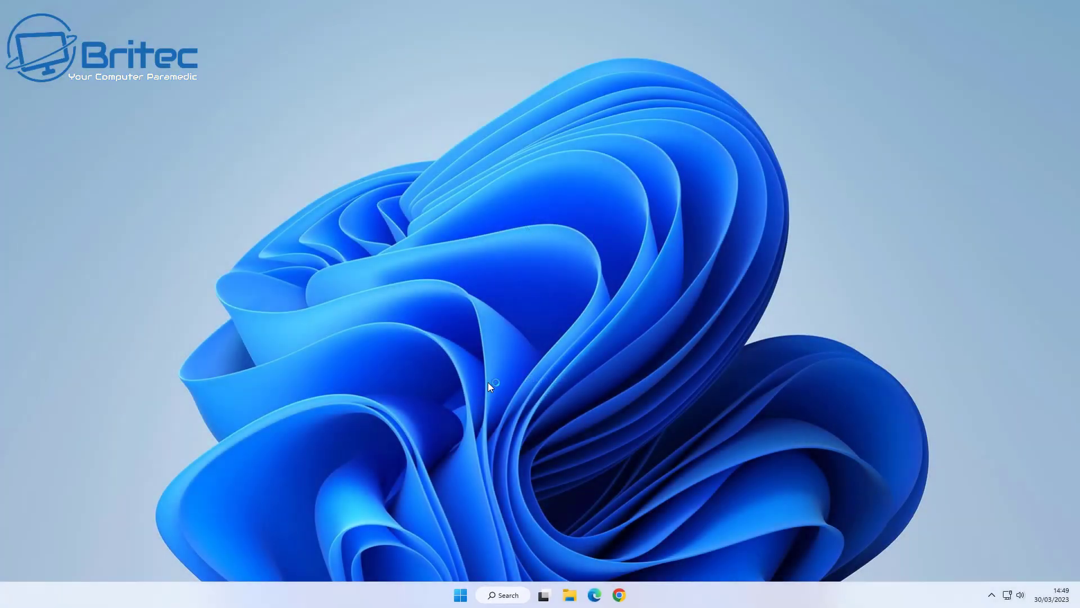
- Search for cmd and launch Command Prompt to test its restriction, then close its window
{"action": "left_click", "coordinate": [459, 594]}
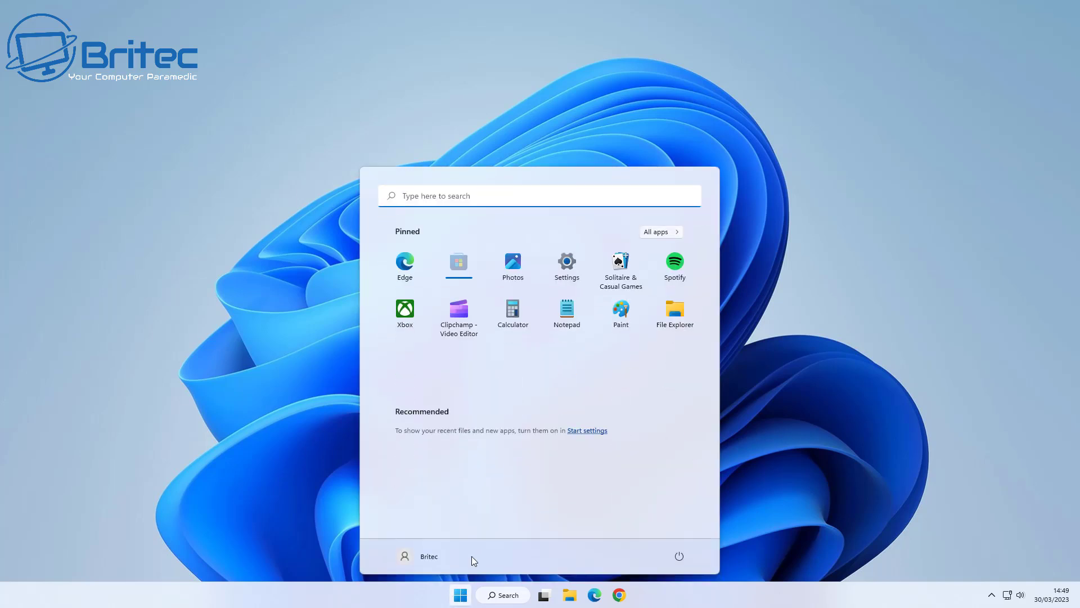
{"action": "type", "text": "cmd"}
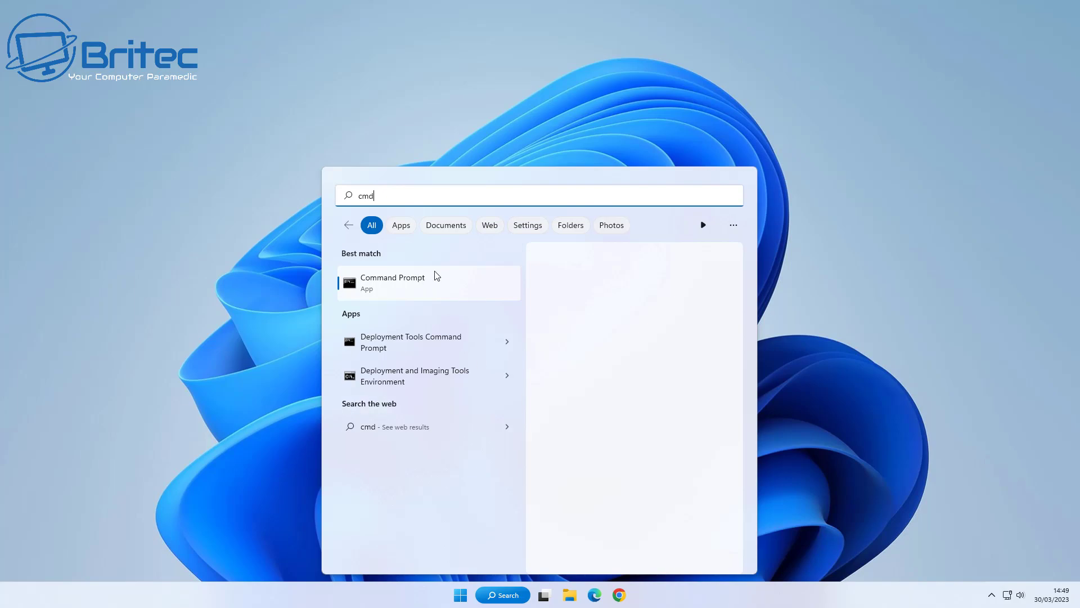
{"action": "left_click", "coordinate": [432, 277]}
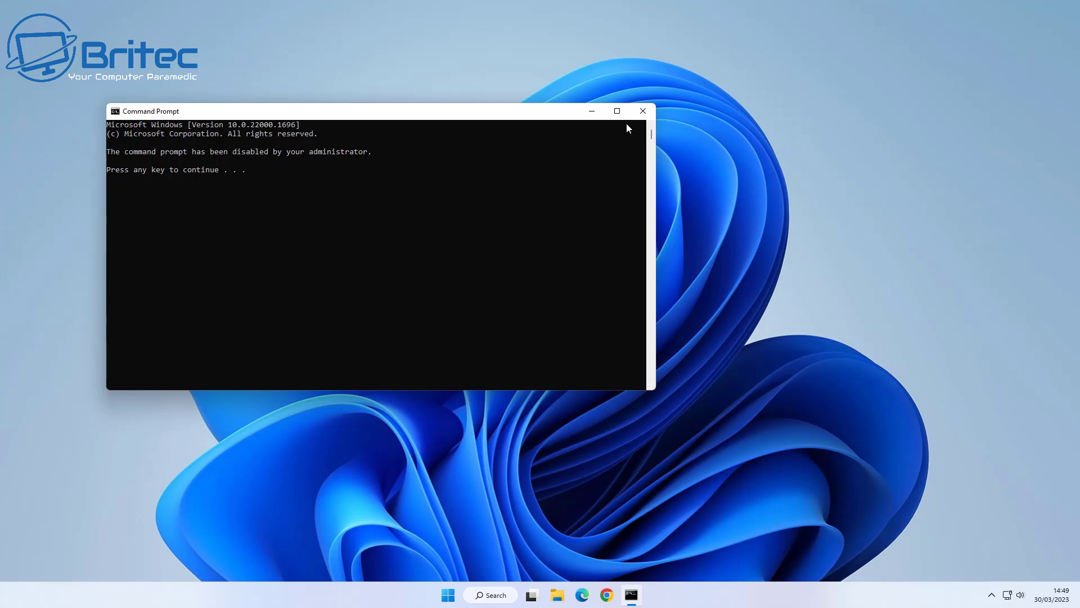
{"action": "left_click", "coordinate": [645, 111]}
- Search for the Registry Editor and try to launch it to test its restriction
{"action": "left_click", "coordinate": [464, 595]}
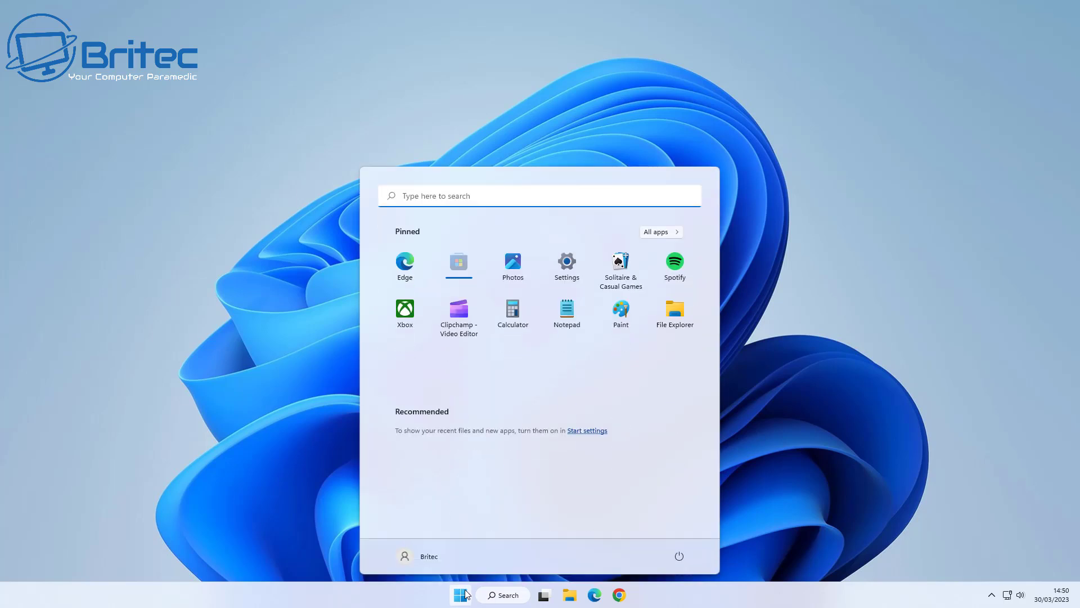
{"action": "type", "text": "rege"}
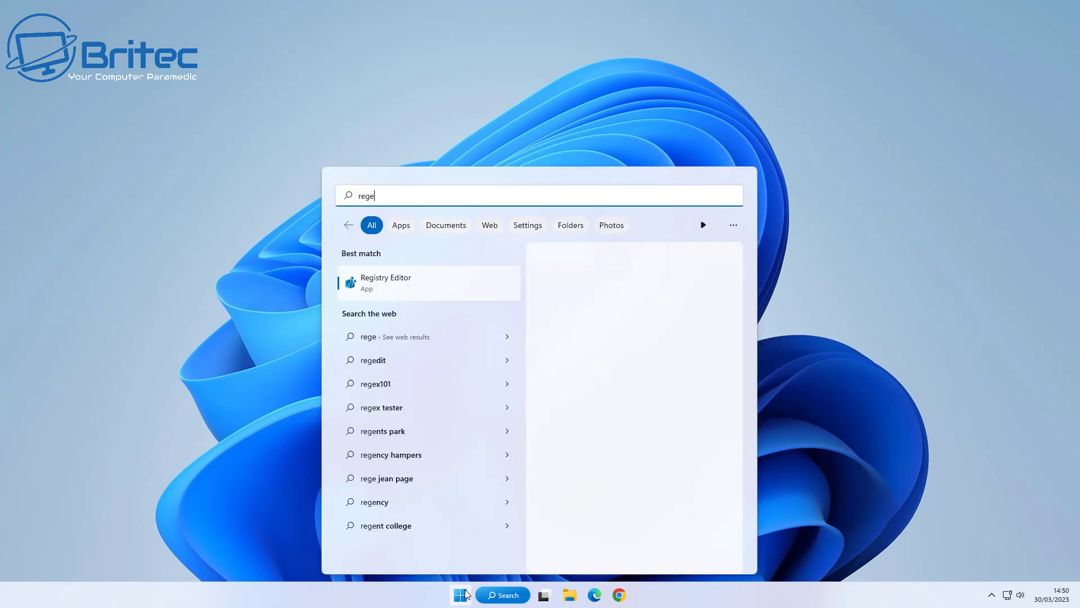
{"action": "left_click", "coordinate": [458, 282]}
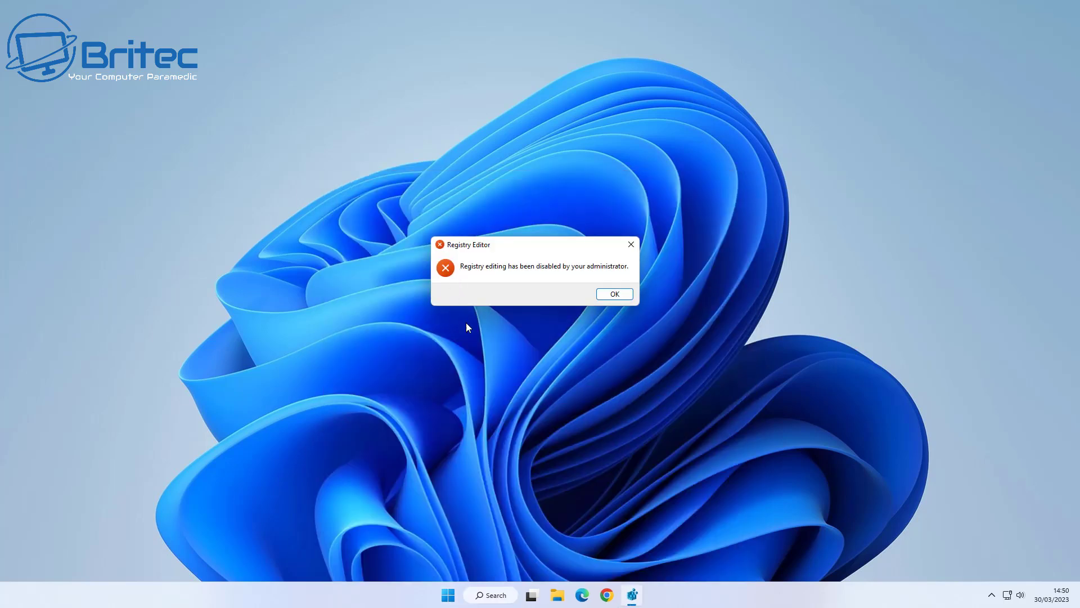
{"action": "left_click", "coordinate": [616, 295]}
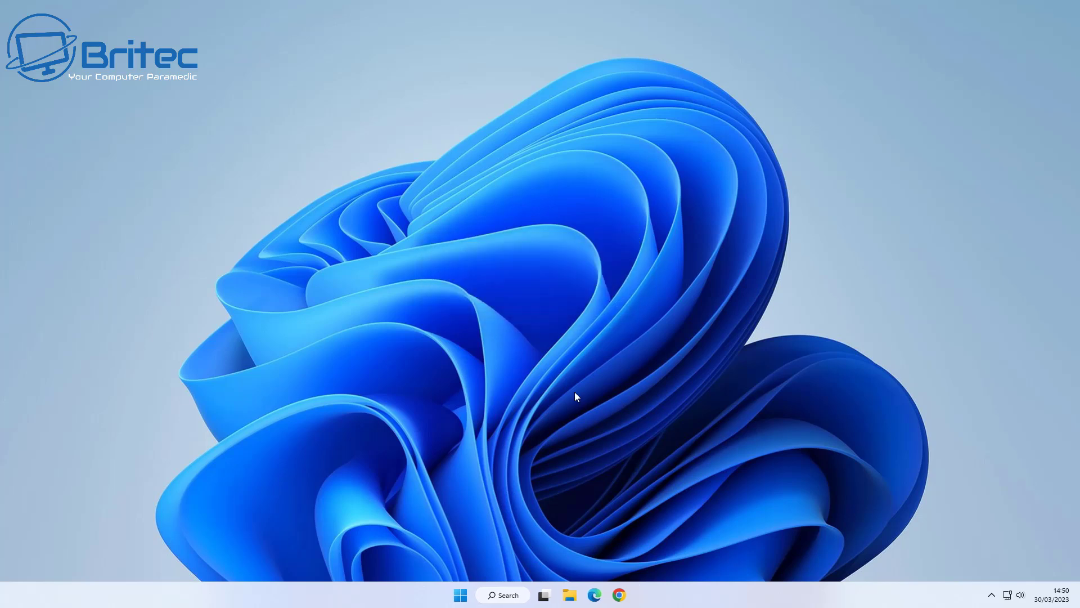
- Check which drives are listed under This PC in File Explorer, then close the window
{"action": "left_click", "coordinate": [570, 596]}
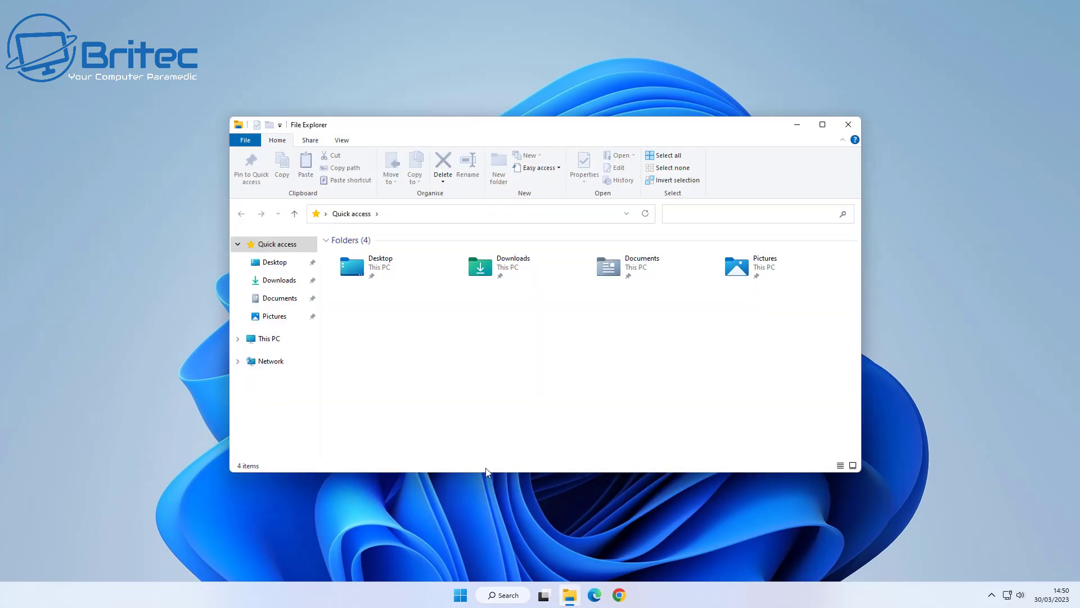
{"action": "left_click", "coordinate": [272, 346]}
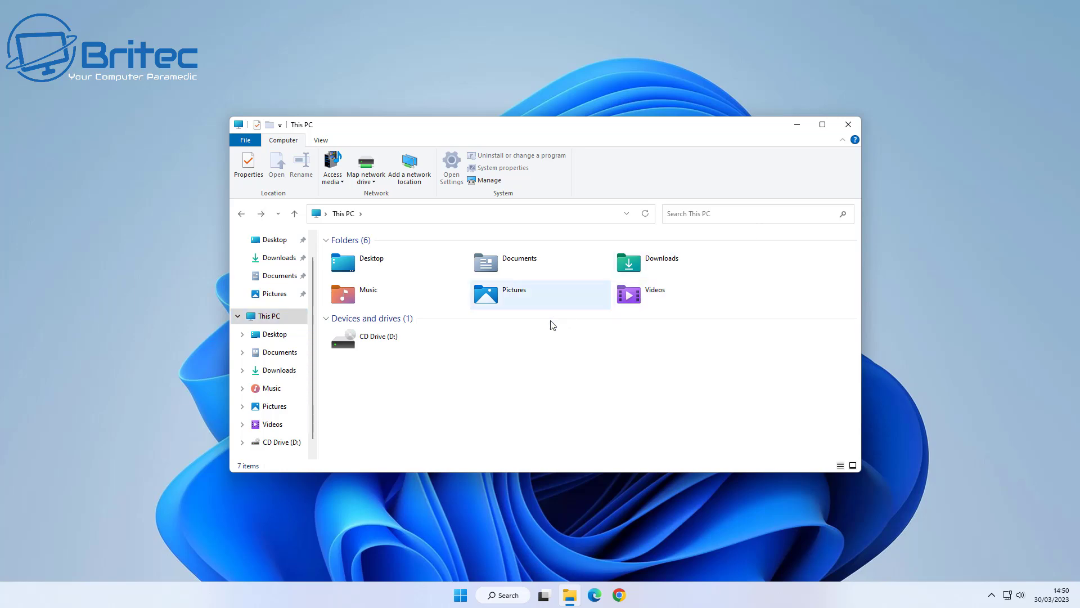
{"action": "left_click", "coordinate": [849, 125]}
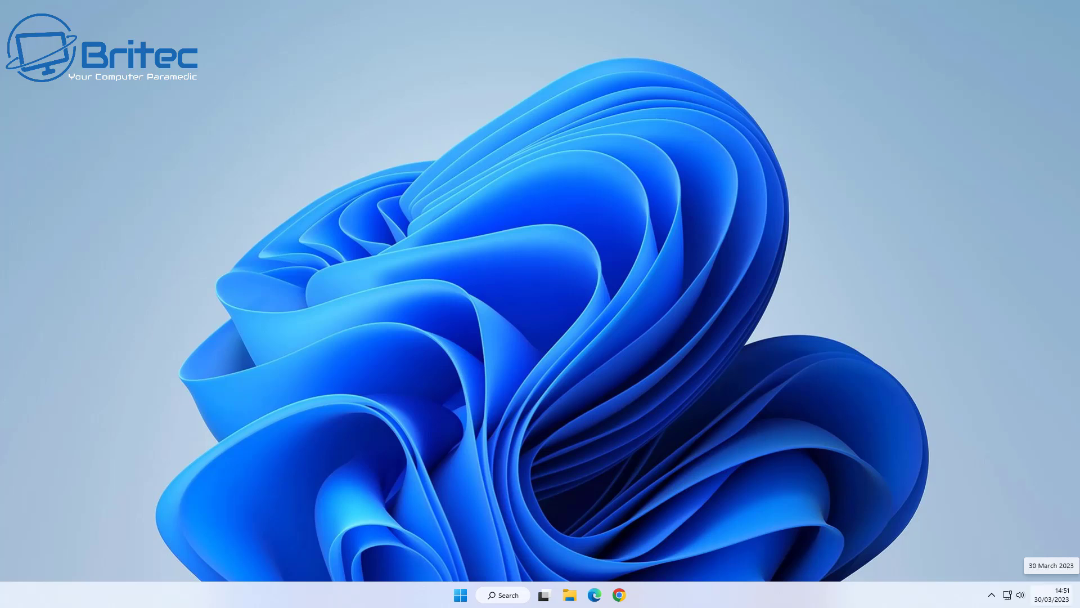
- Try to open the Settings app and Control Panel to test whether access to them is restricted
{"action": "left_click", "coordinate": [461, 595]}
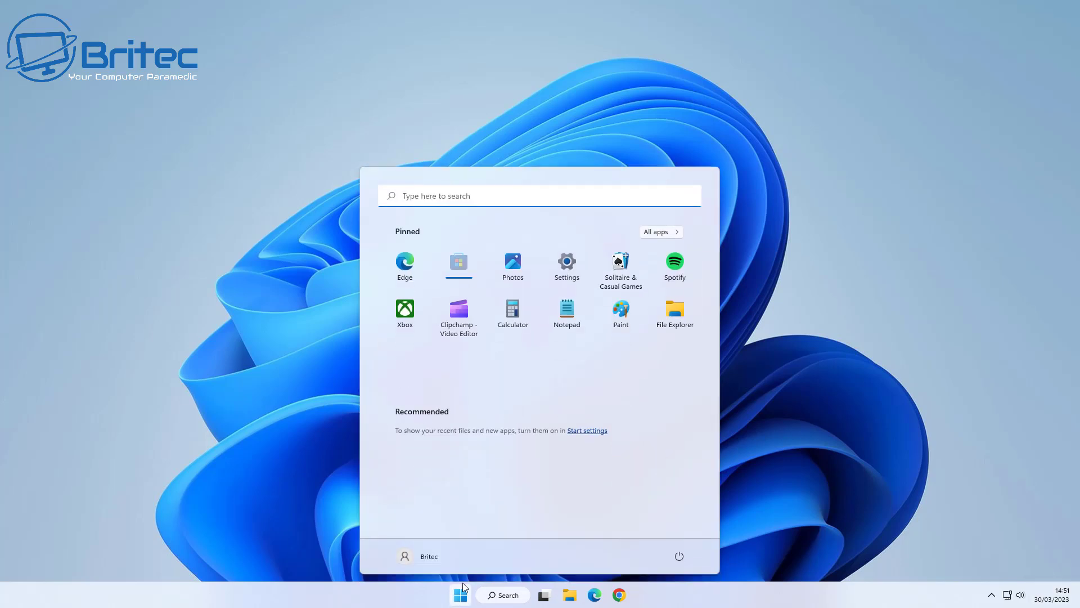
{"action": "left_click", "coordinate": [568, 271]}
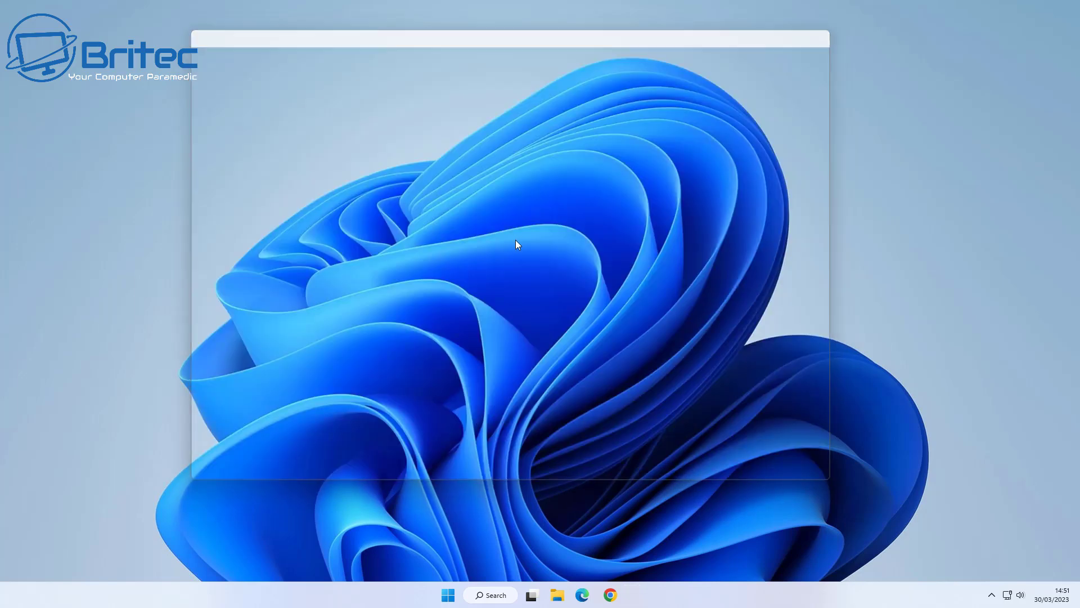
{"action": "left_click", "coordinate": [458, 587]}
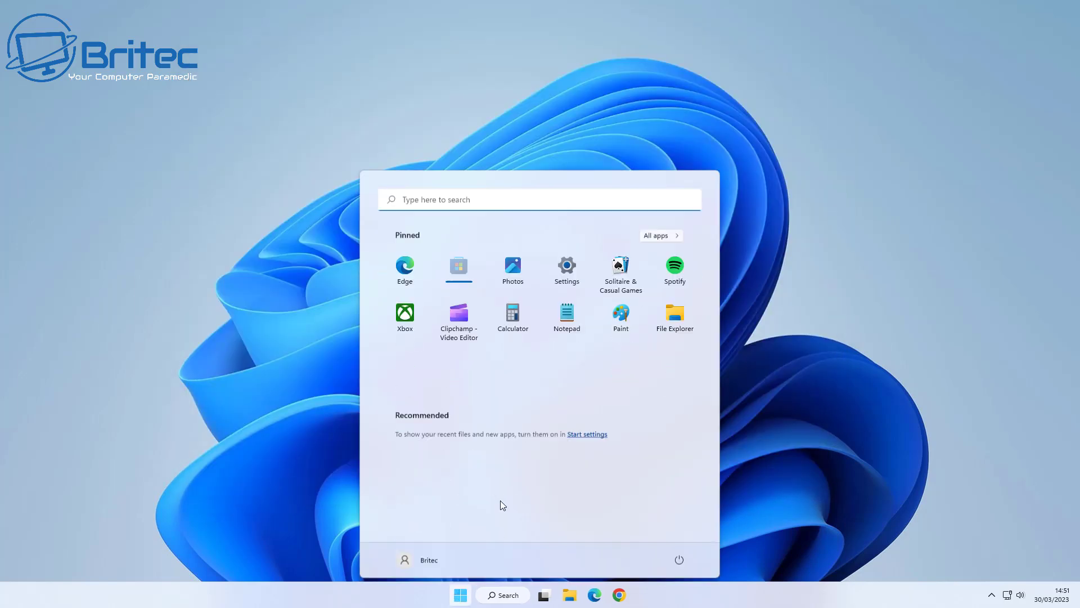
{"action": "left_click", "coordinate": [432, 198]}
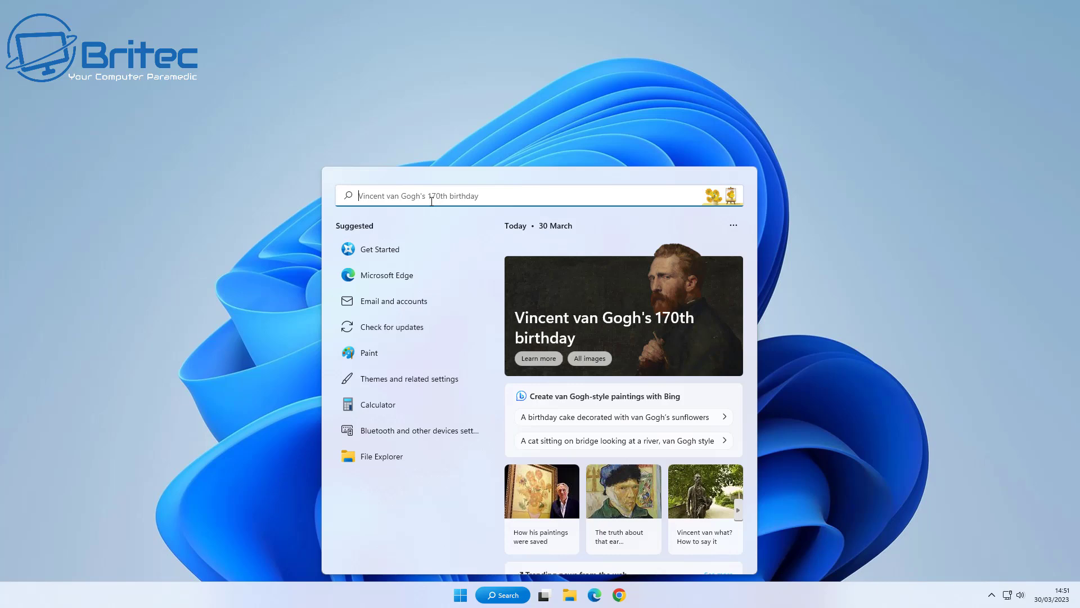
{"action": "type", "text": "control"}
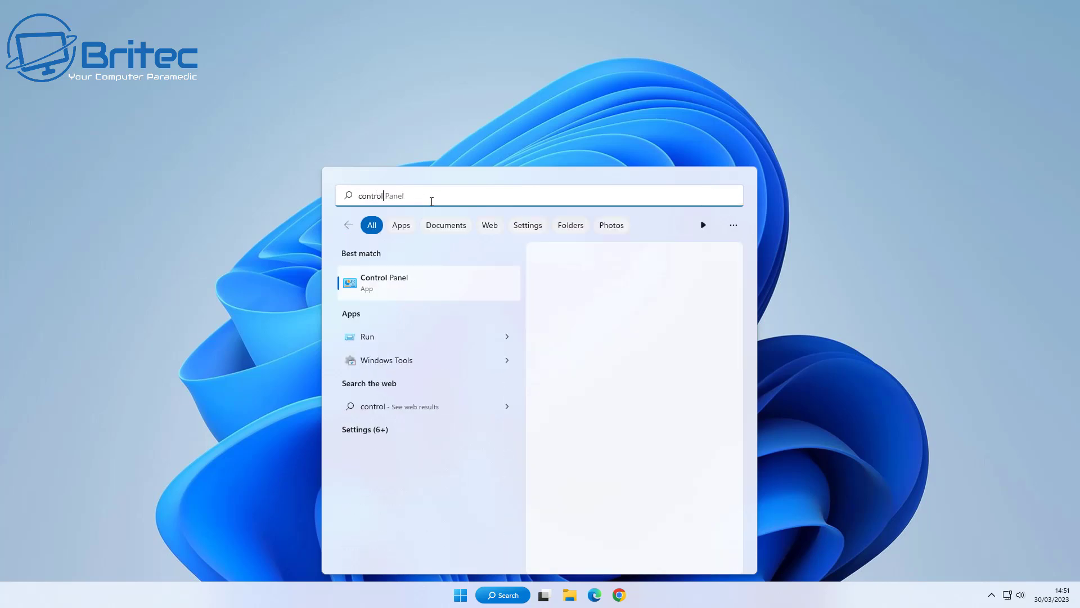
{"action": "left_click", "coordinate": [414, 282]}
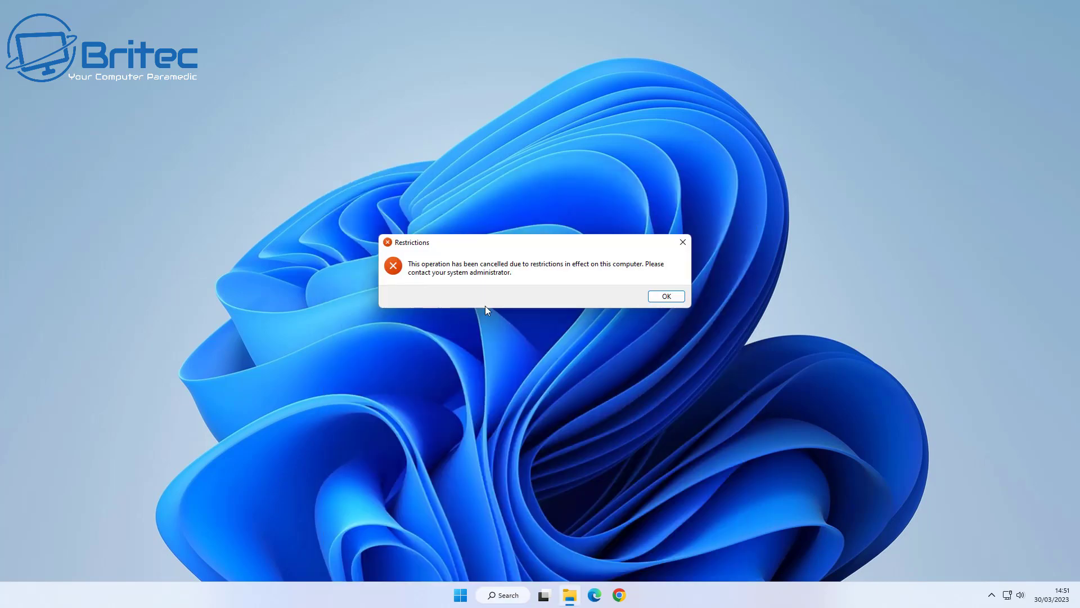
{"action": "left_click", "coordinate": [665, 297]}
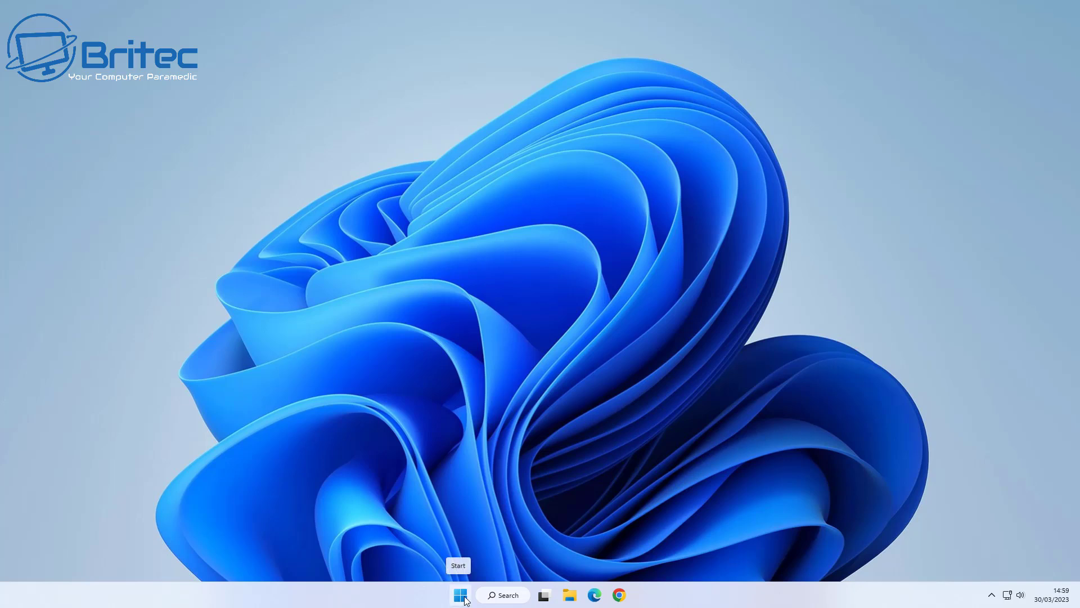
- Try to launch Windows Terminal (Admin) to test whether it is restricted
{"action": "right_click", "coordinate": [460, 594]}
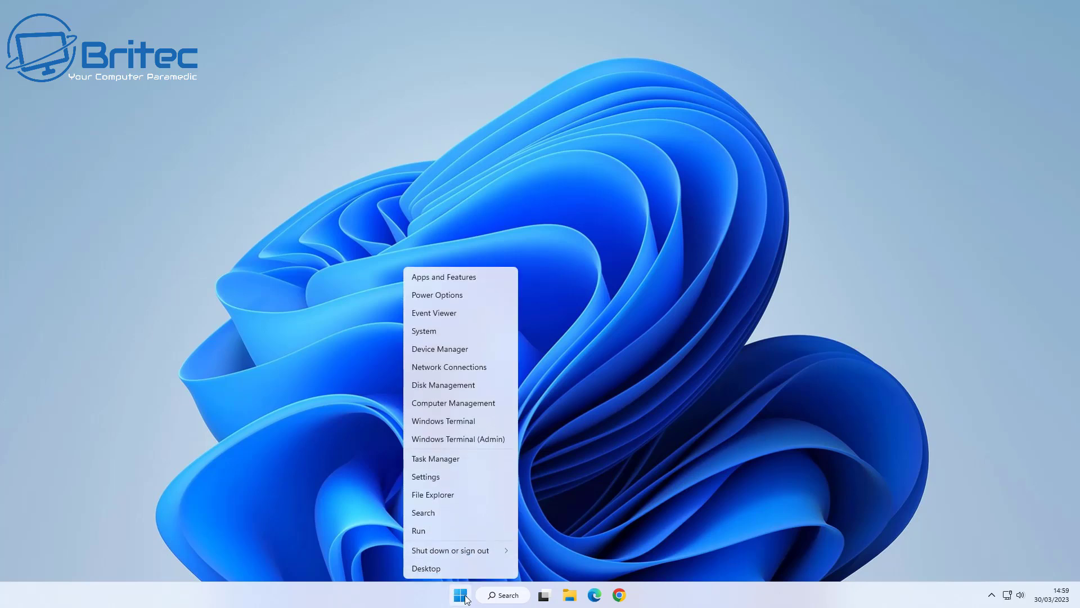
{"action": "left_click", "coordinate": [475, 438]}
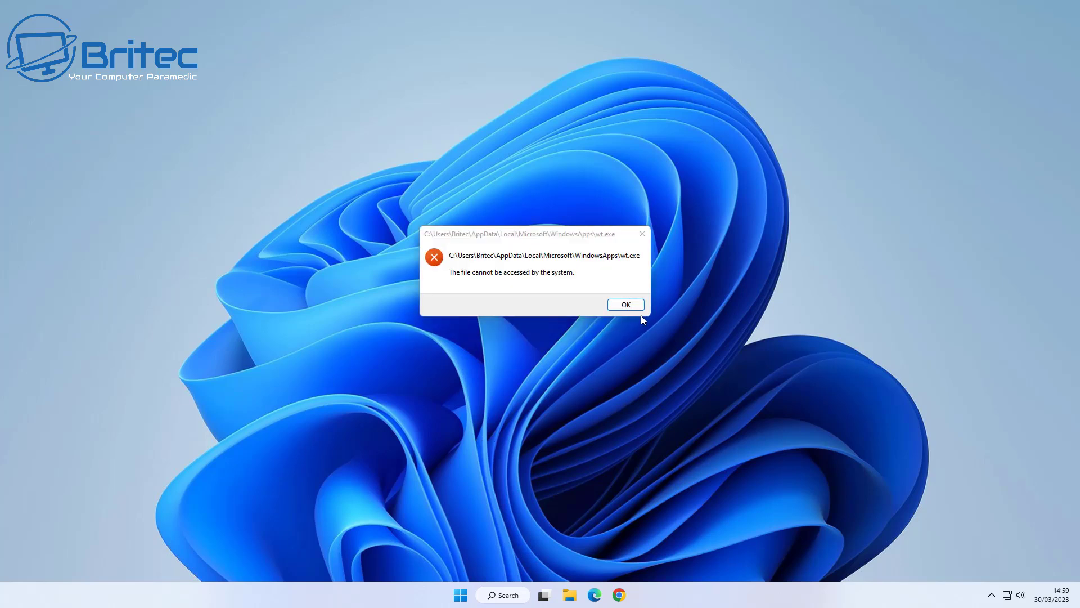
{"action": "left_click", "coordinate": [626, 304]}
- Bring up the Start button's list of system shortcuts again, with its shut-down options
{"action": "right_click", "coordinate": [460, 595]}
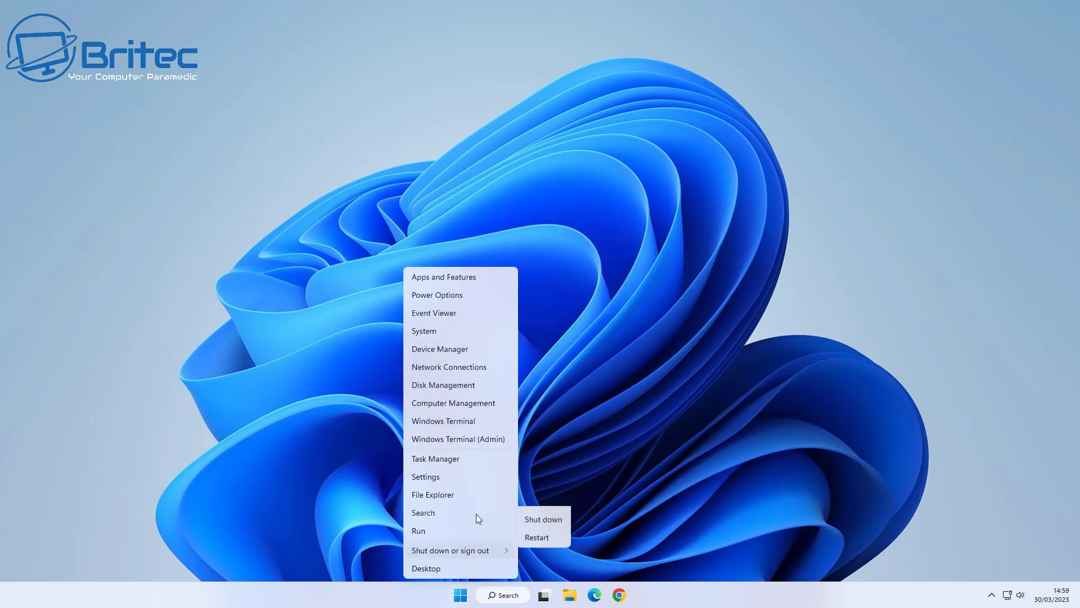